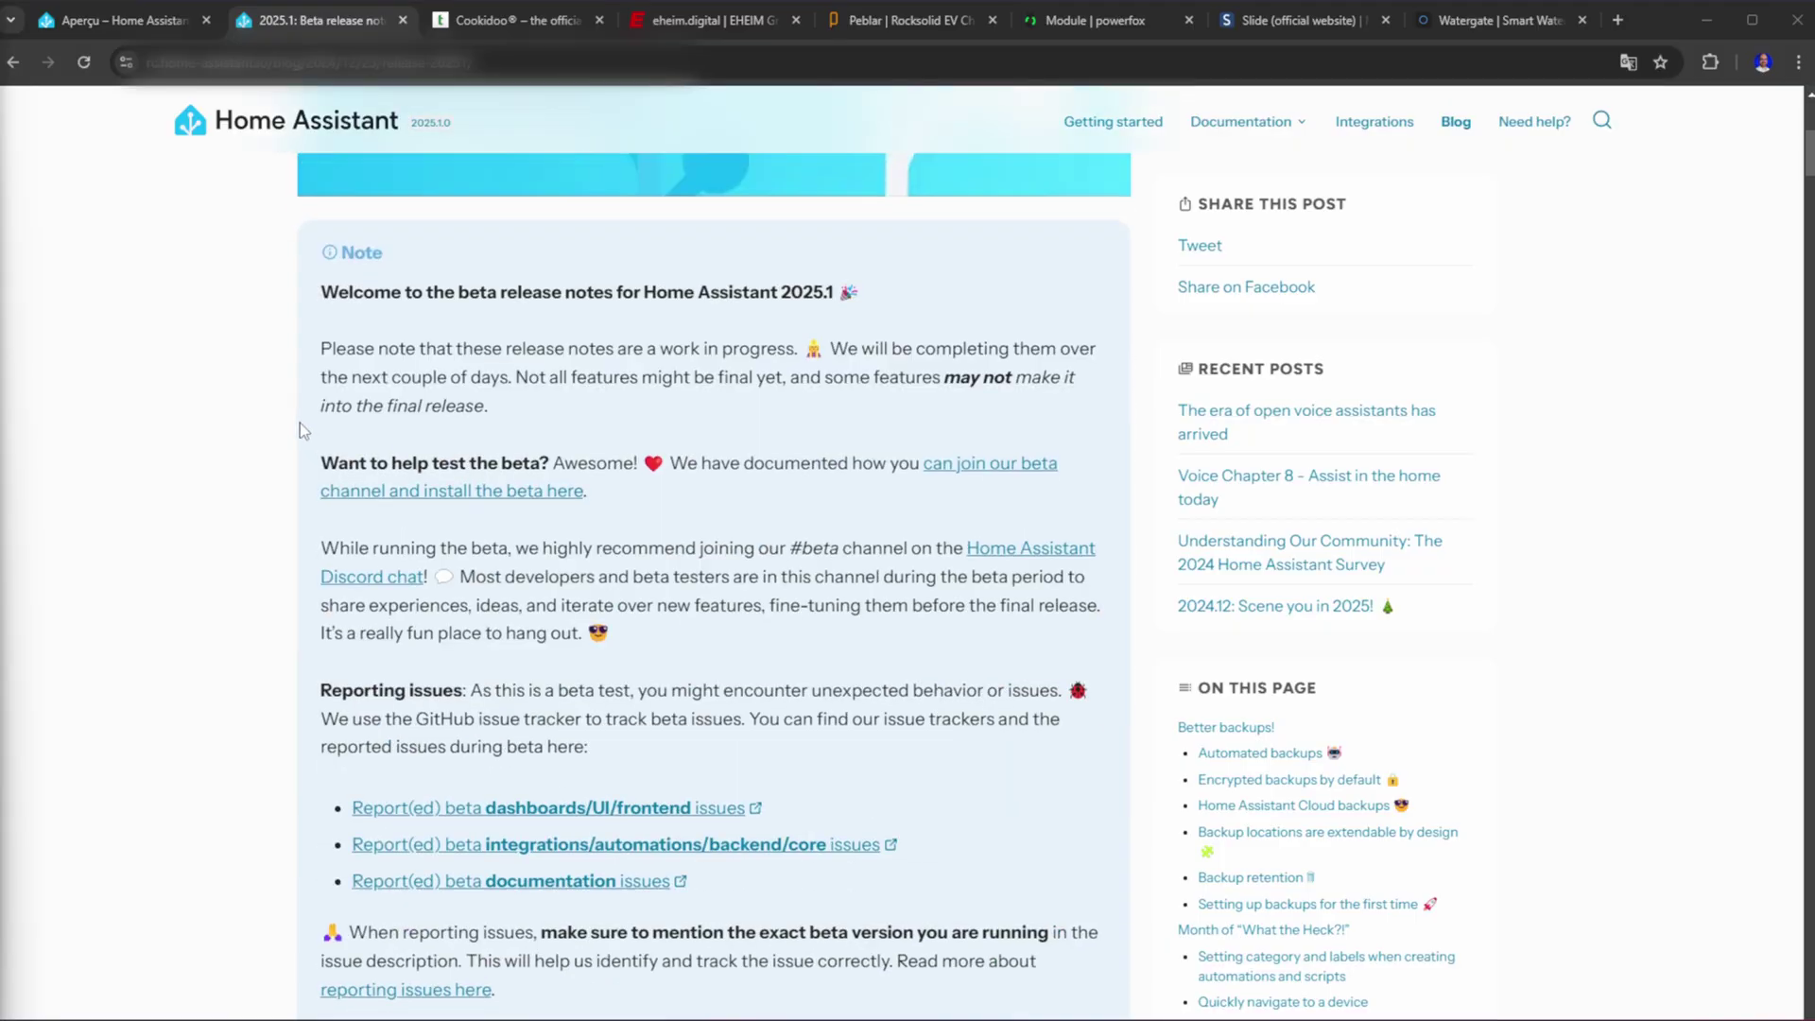
# Read the "Better backups!" part of the 2025.1 release notes, from automated and encrypted backups through retention to first-time setup
pyautogui.scroll(3, 280, 416)
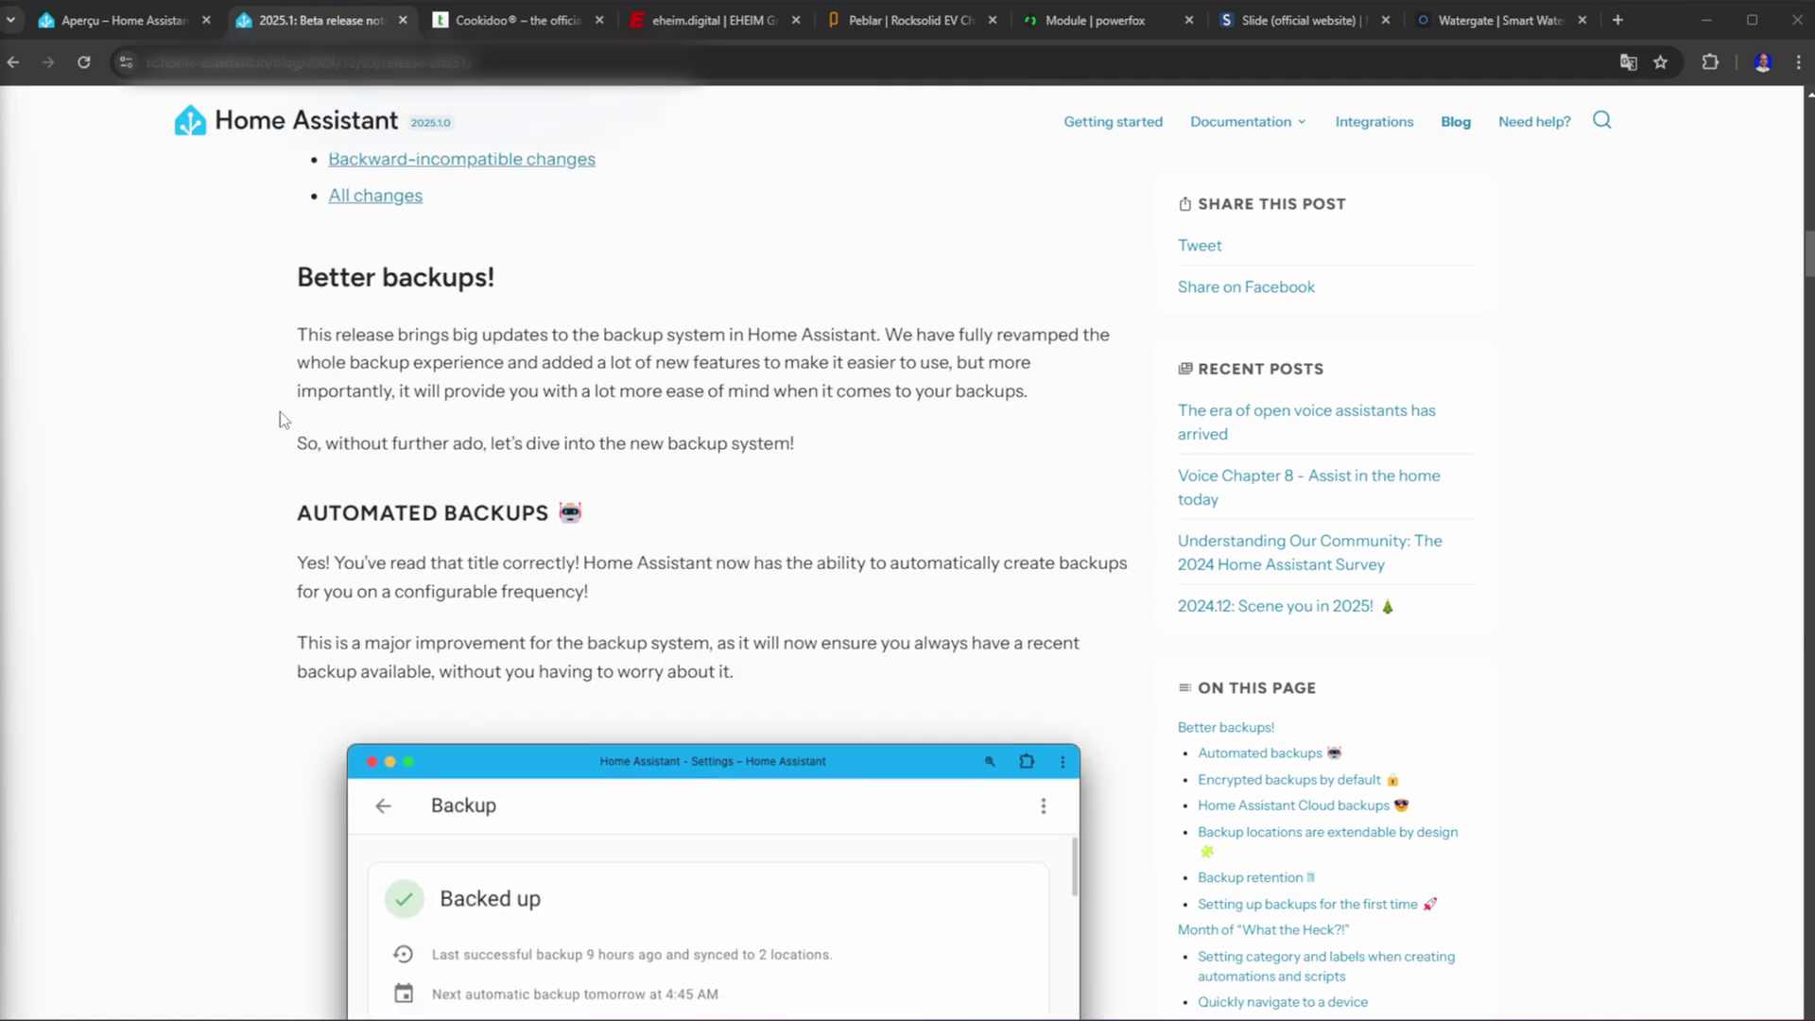
pyautogui.scroll(-2, 281, 416)
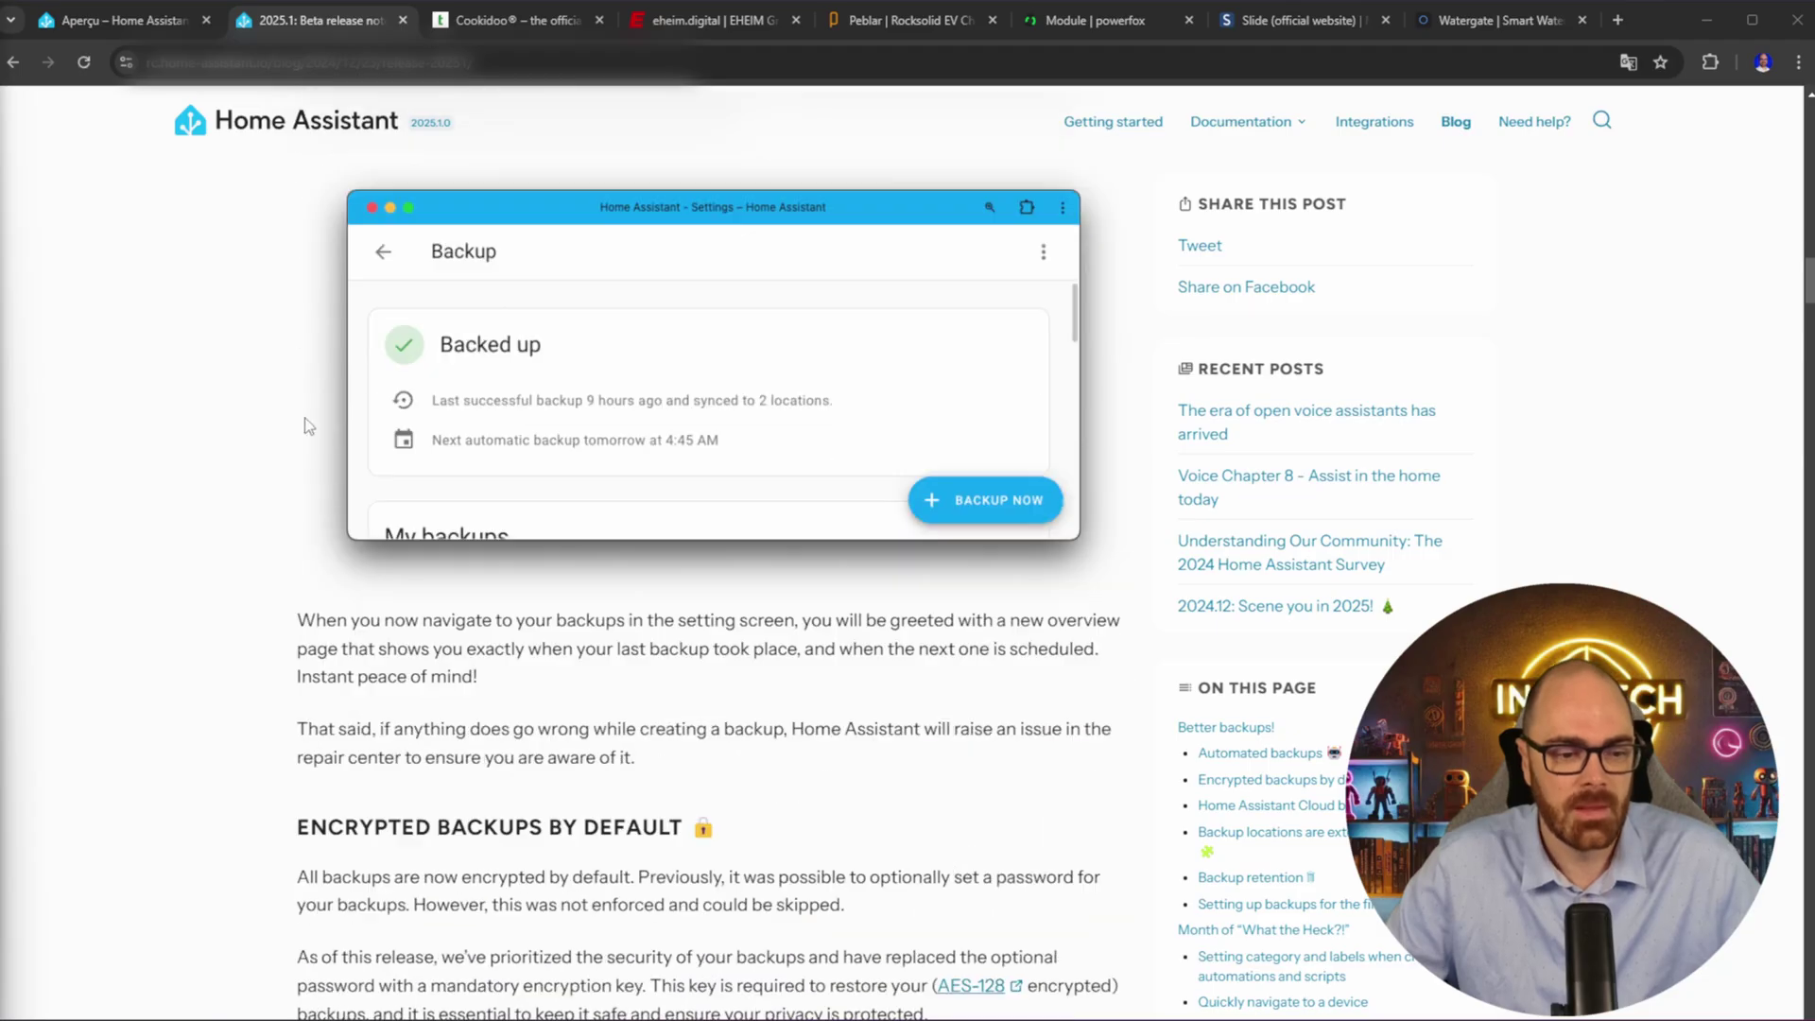
pyautogui.scroll(-5, 304, 391)
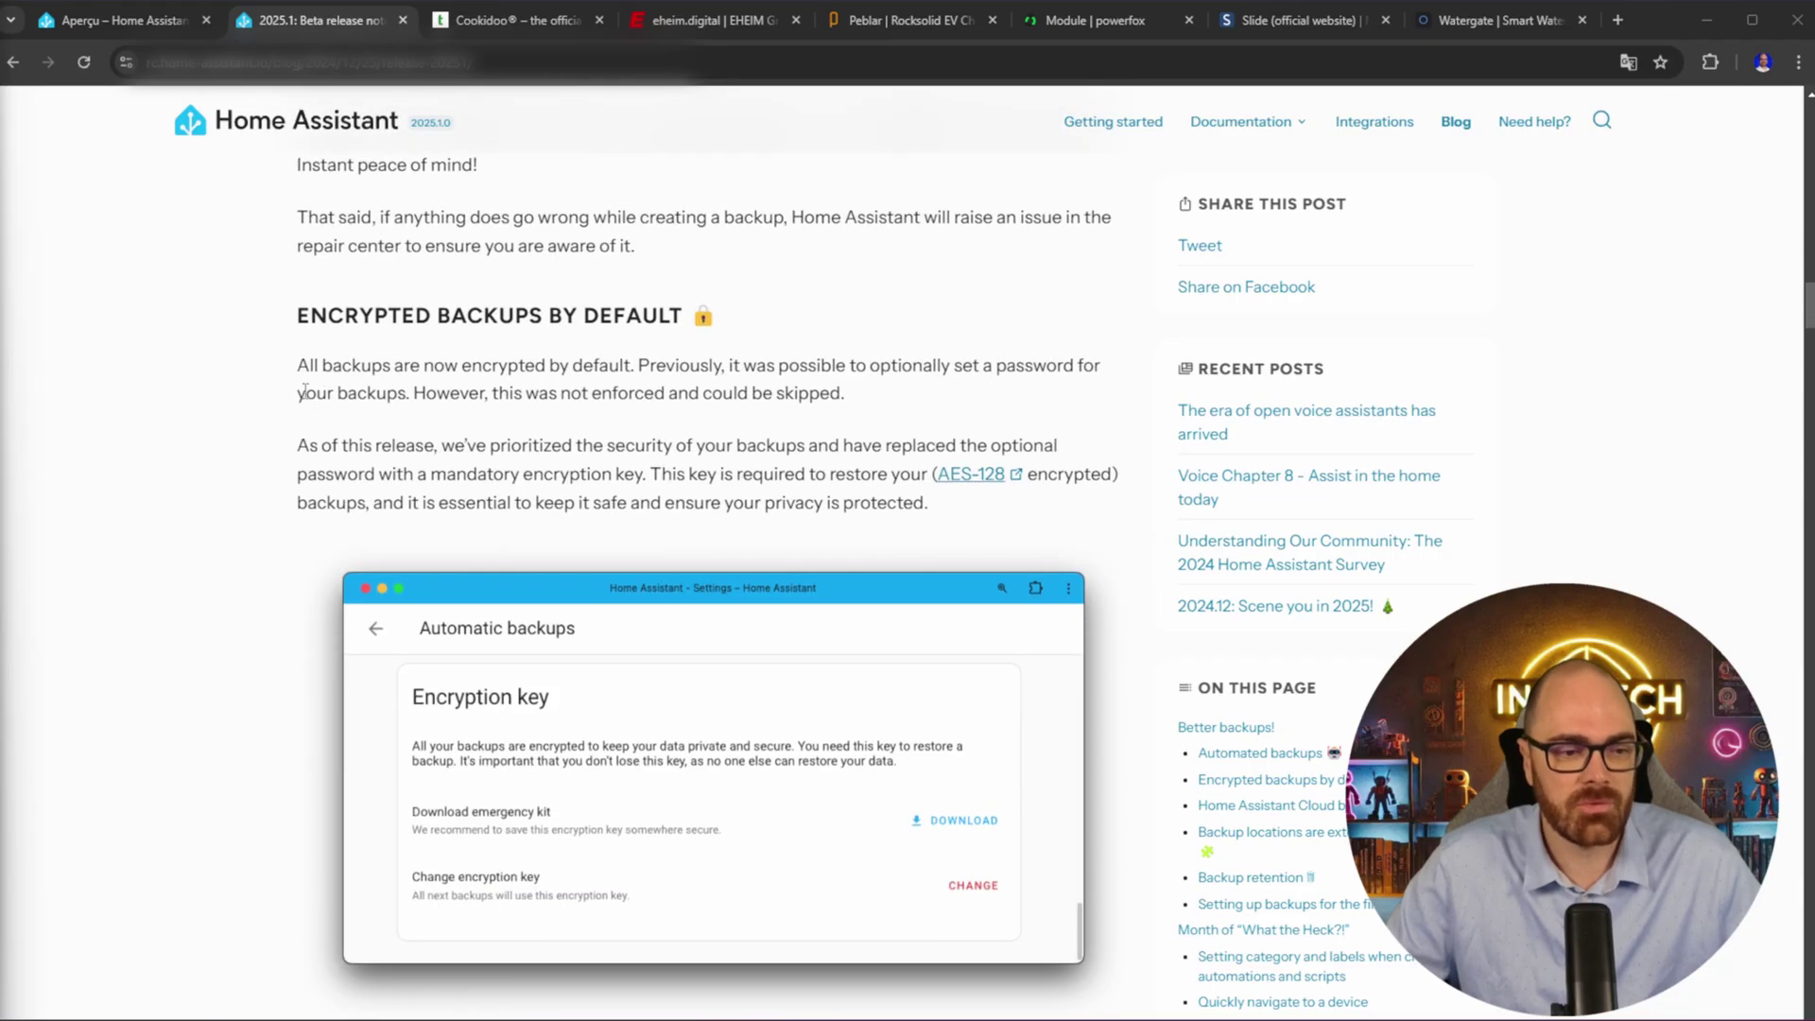
pyautogui.moveTo(296, 316); pyautogui.dragTo(718, 325)
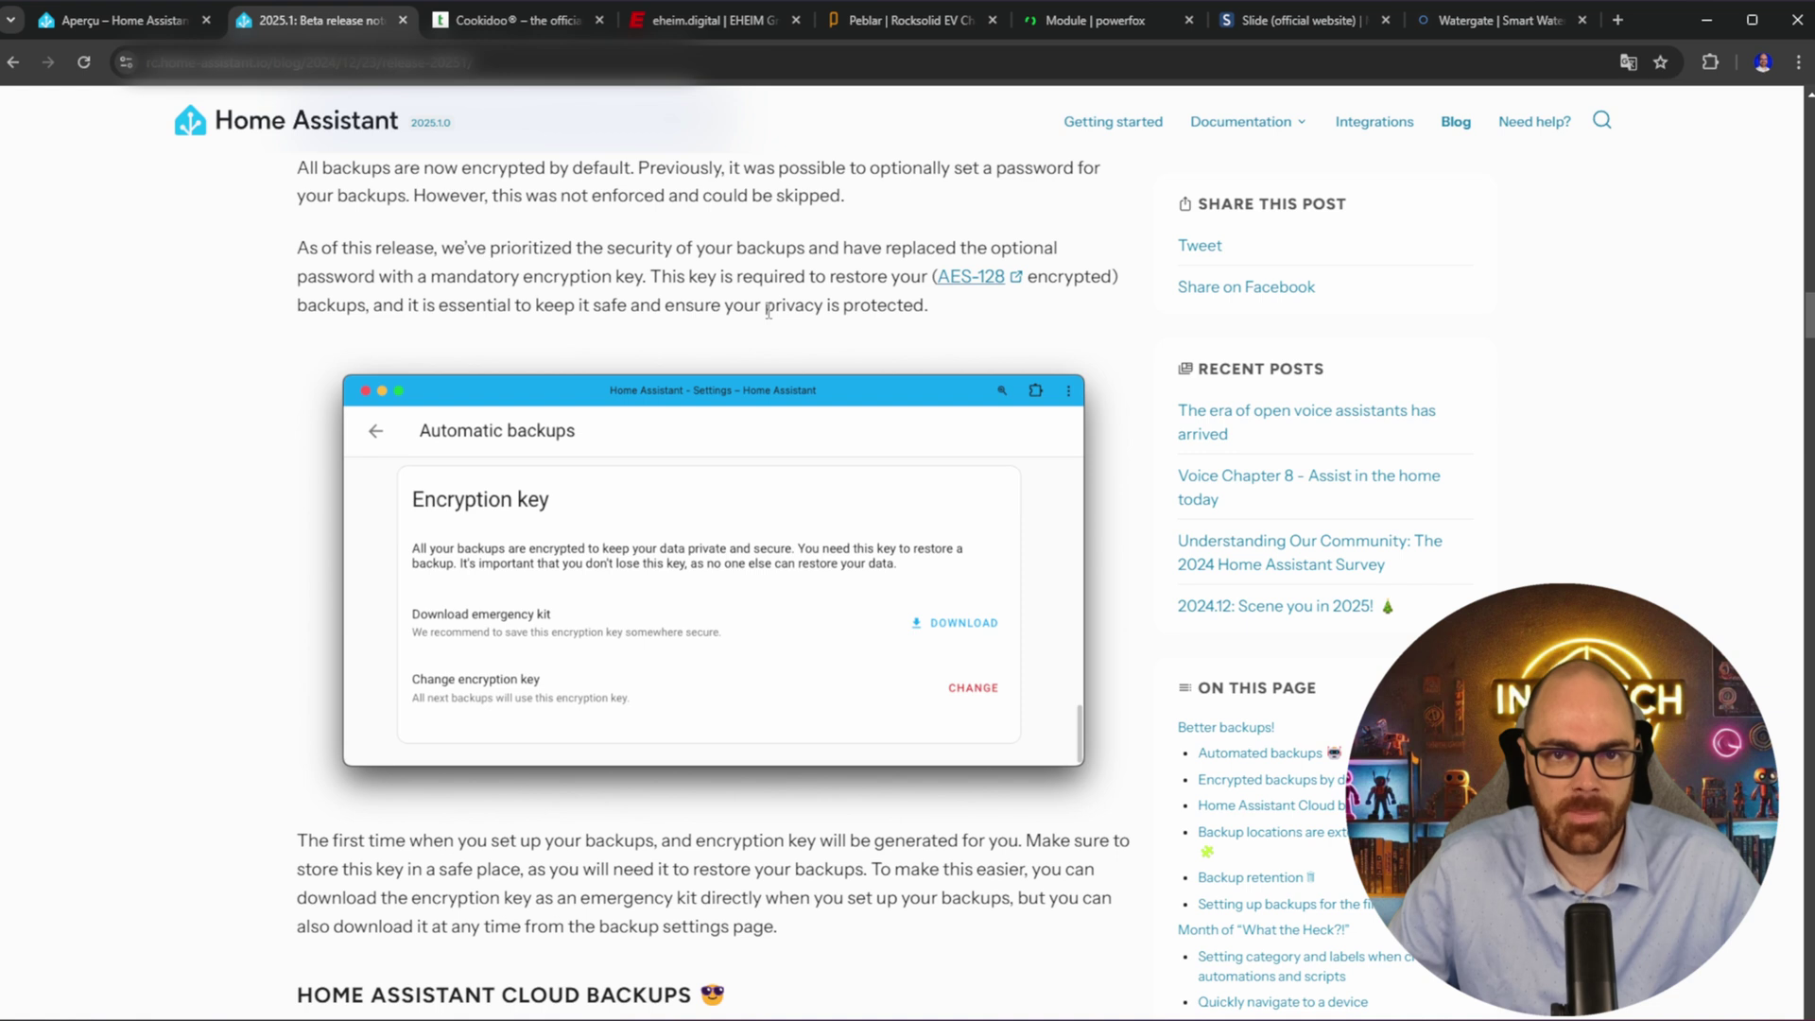
pyautogui.scroll(-8, 529, 319)
pyautogui.moveTo(298, 302); pyautogui.dragTo(705, 294)
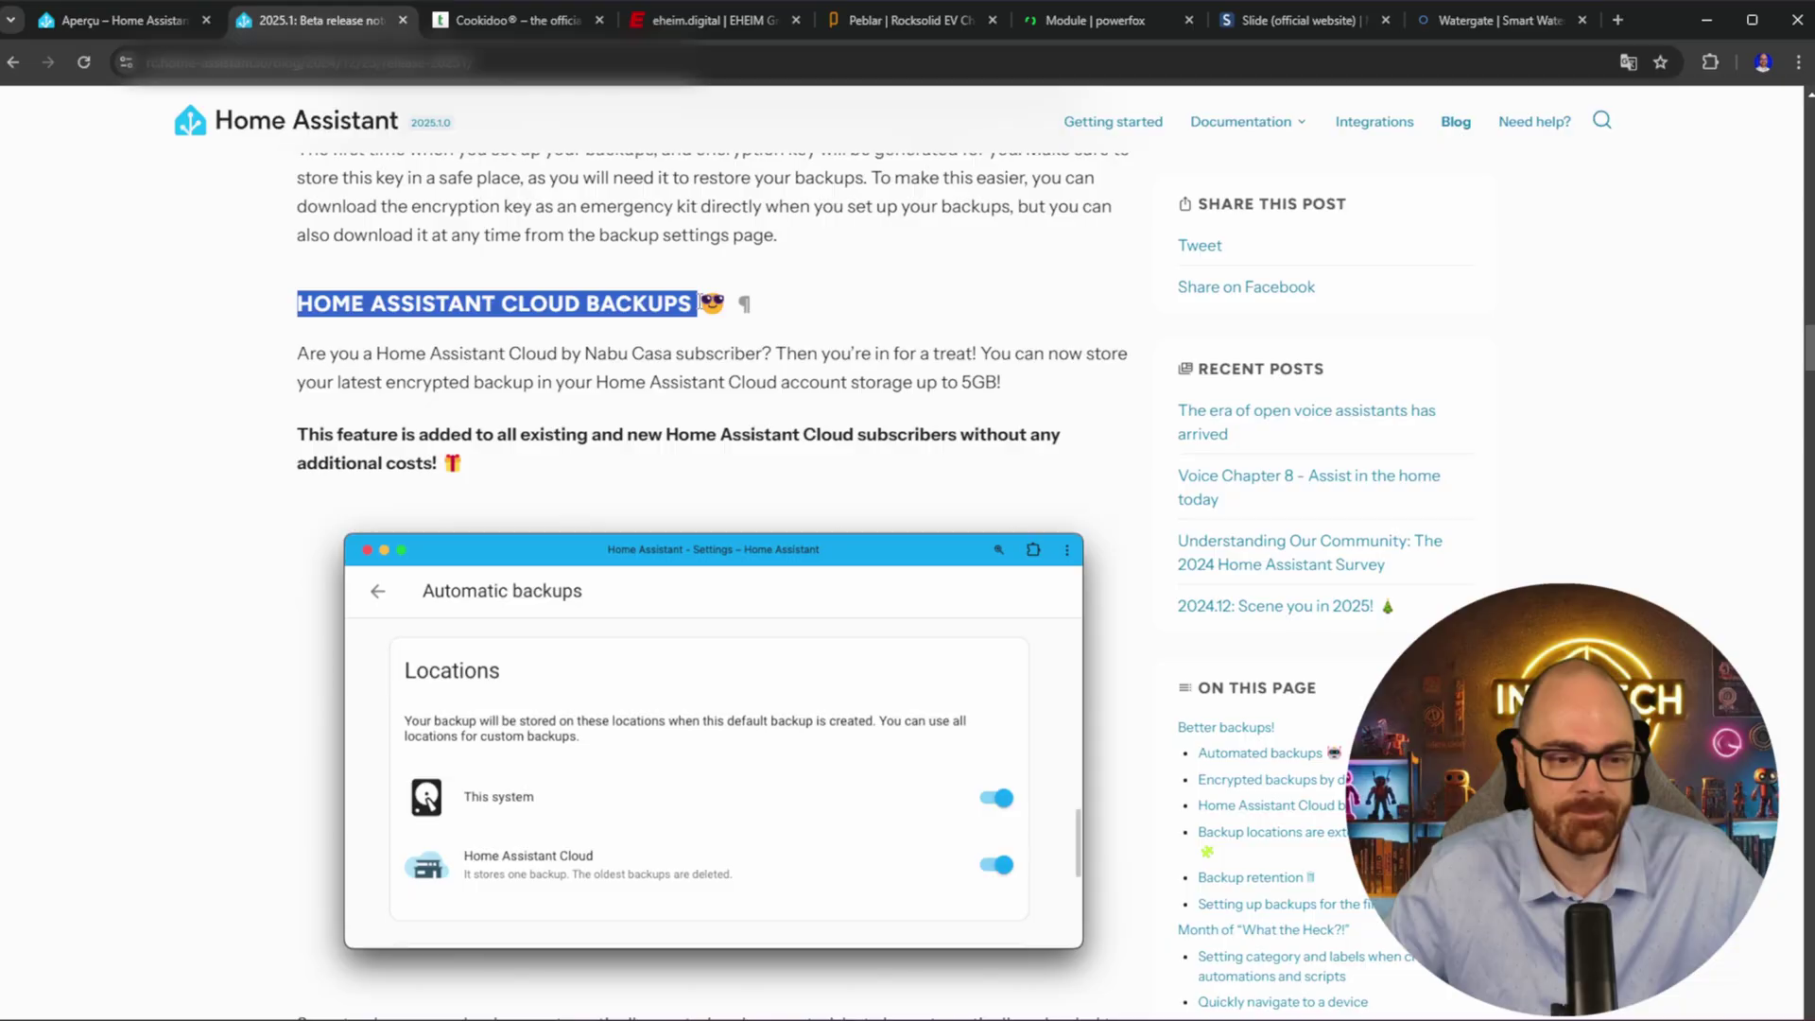
pyautogui.scroll(-5, 697, 310)
pyautogui.scroll(-6, 698, 309)
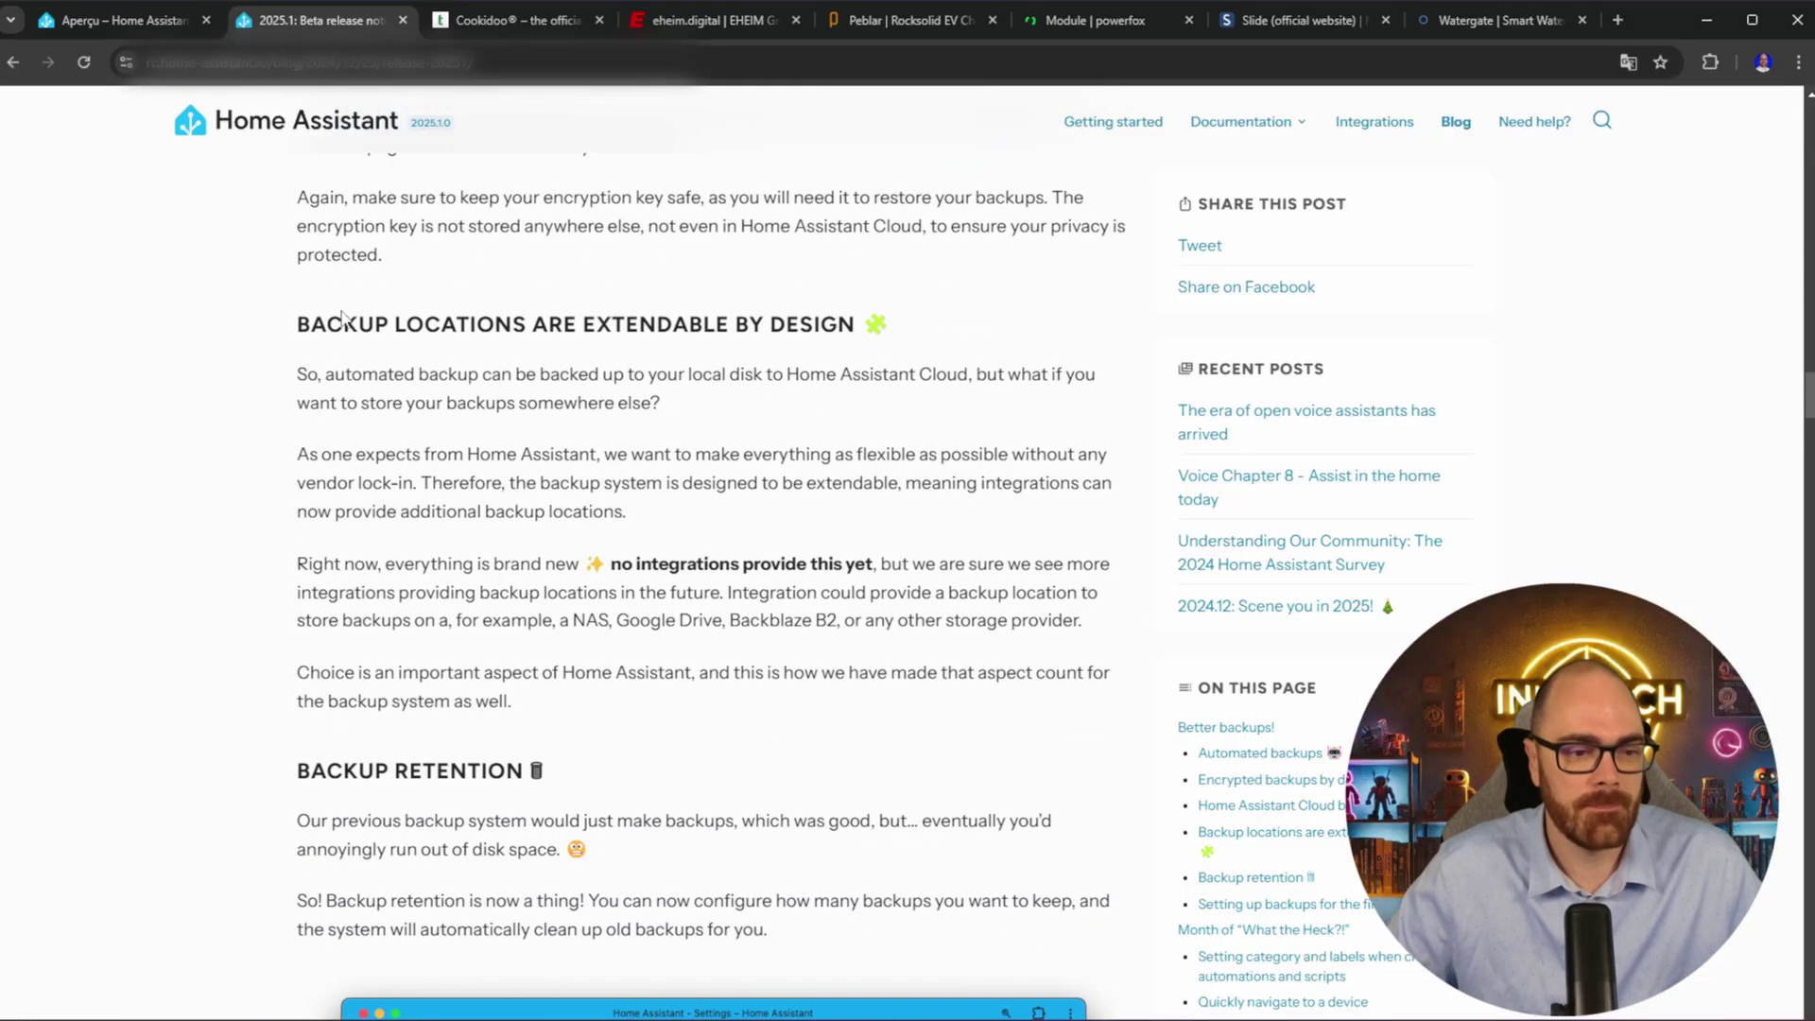
pyautogui.moveTo(303, 318); pyautogui.dragTo(856, 319)
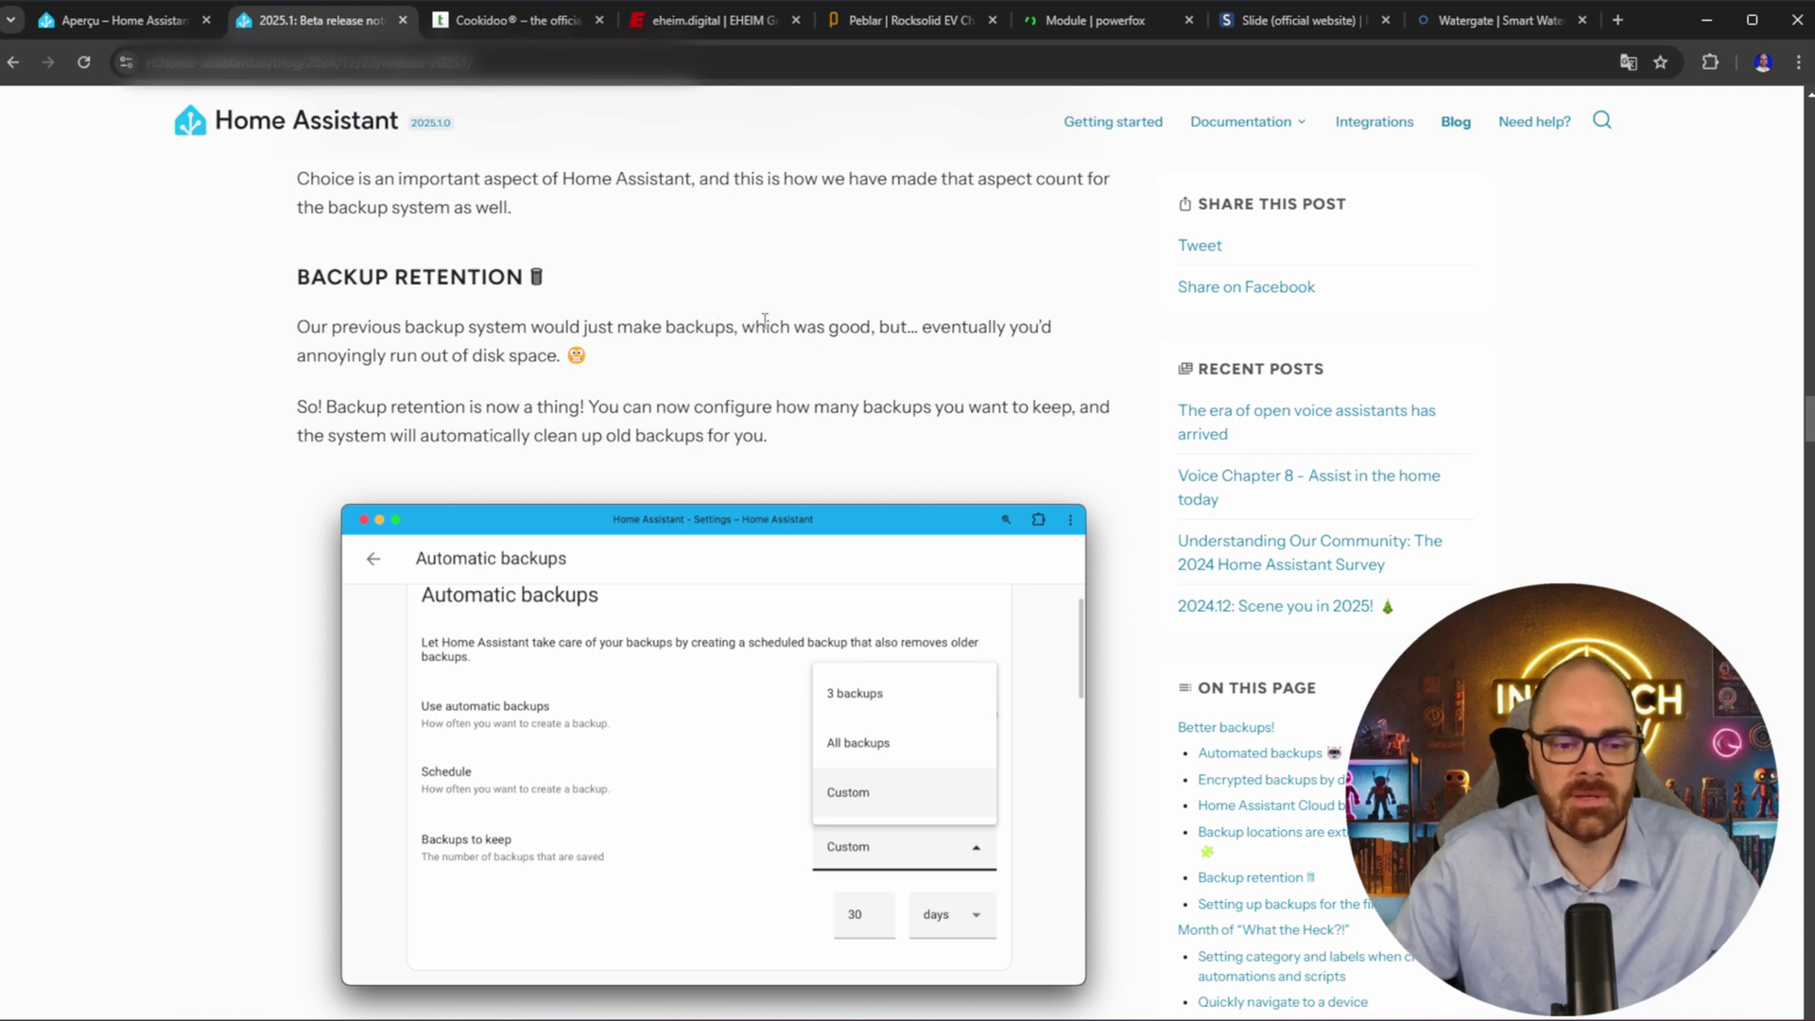
pyautogui.scroll(-2, 568, 309)
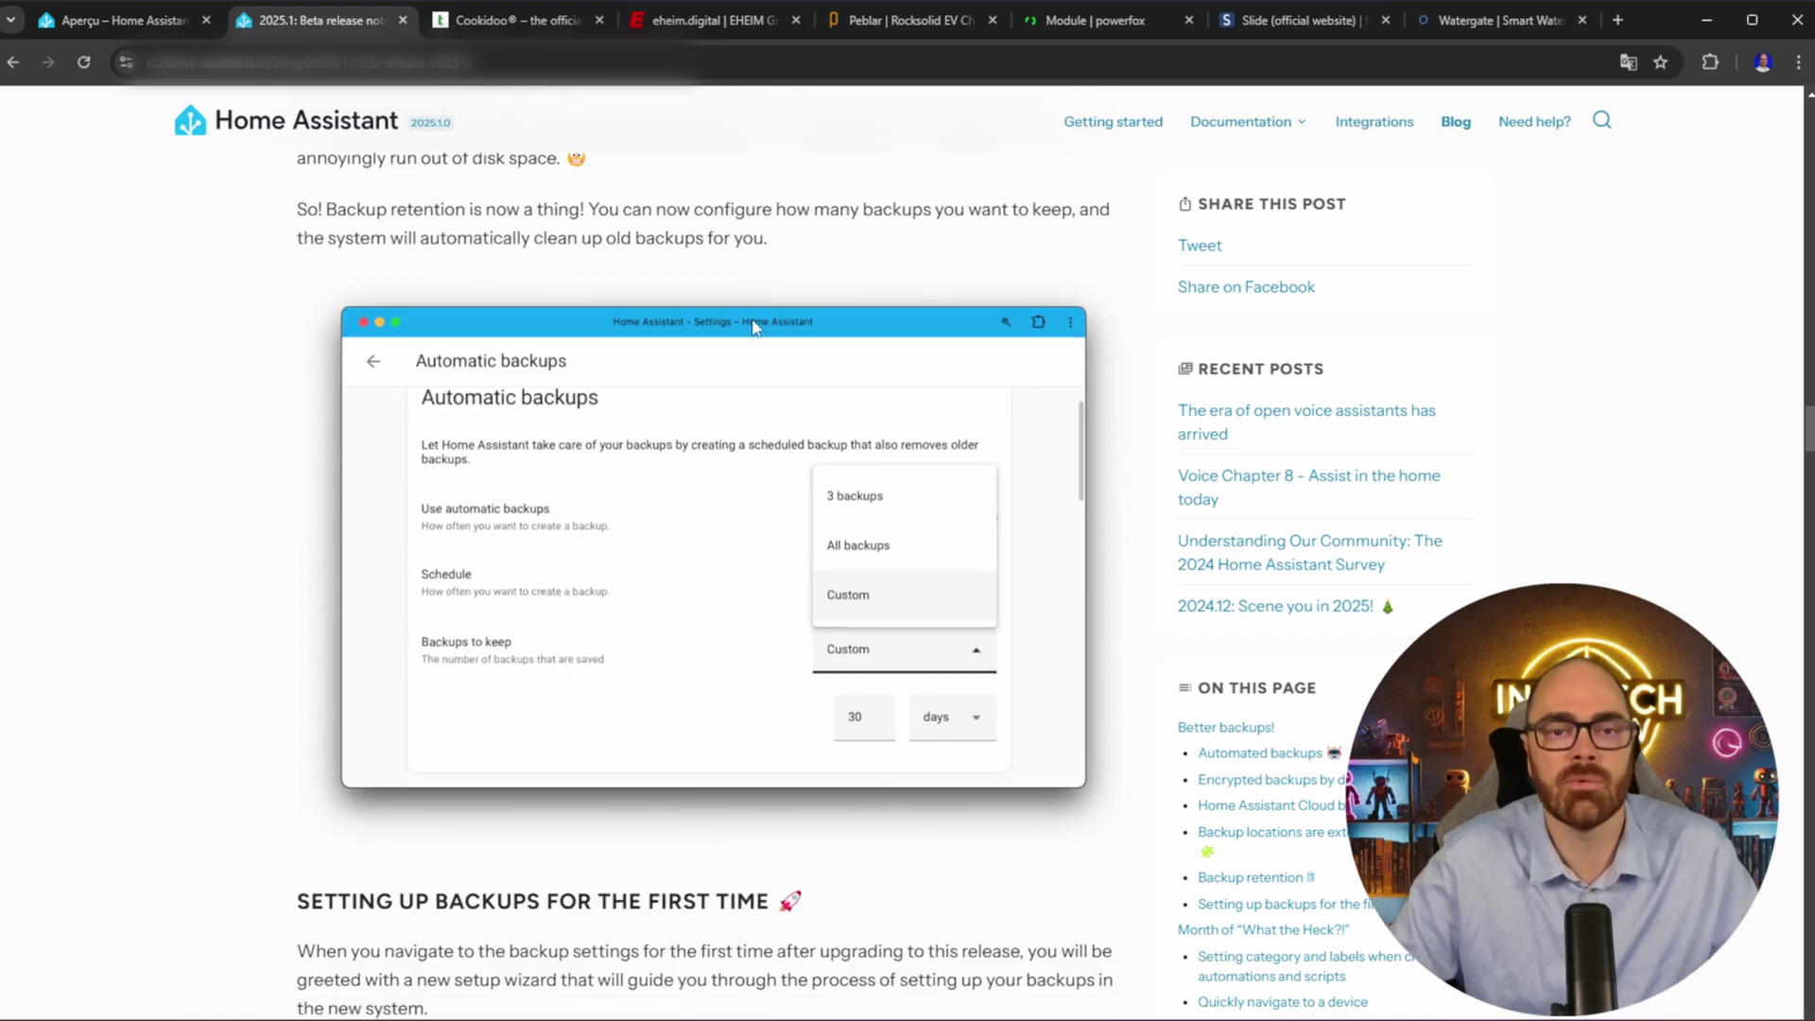
pyautogui.scroll(-5, 757, 312)
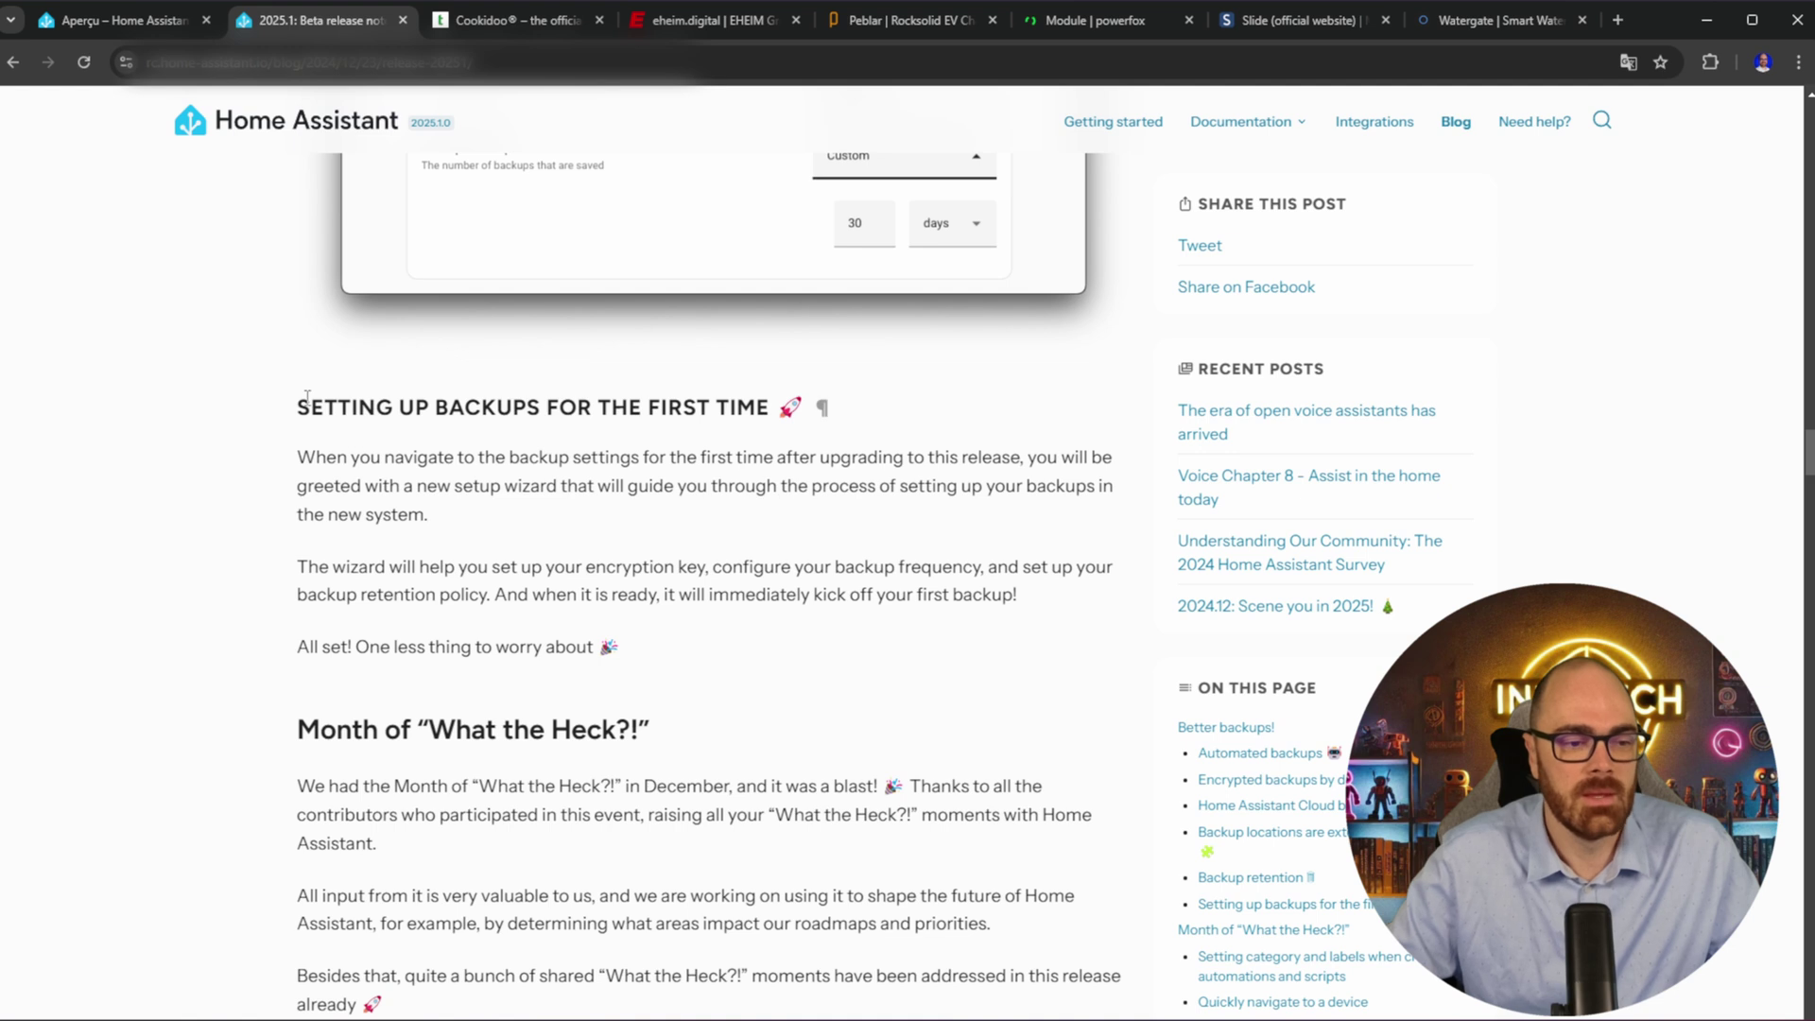
pyautogui.moveTo(306, 400); pyautogui.dragTo(757, 400)
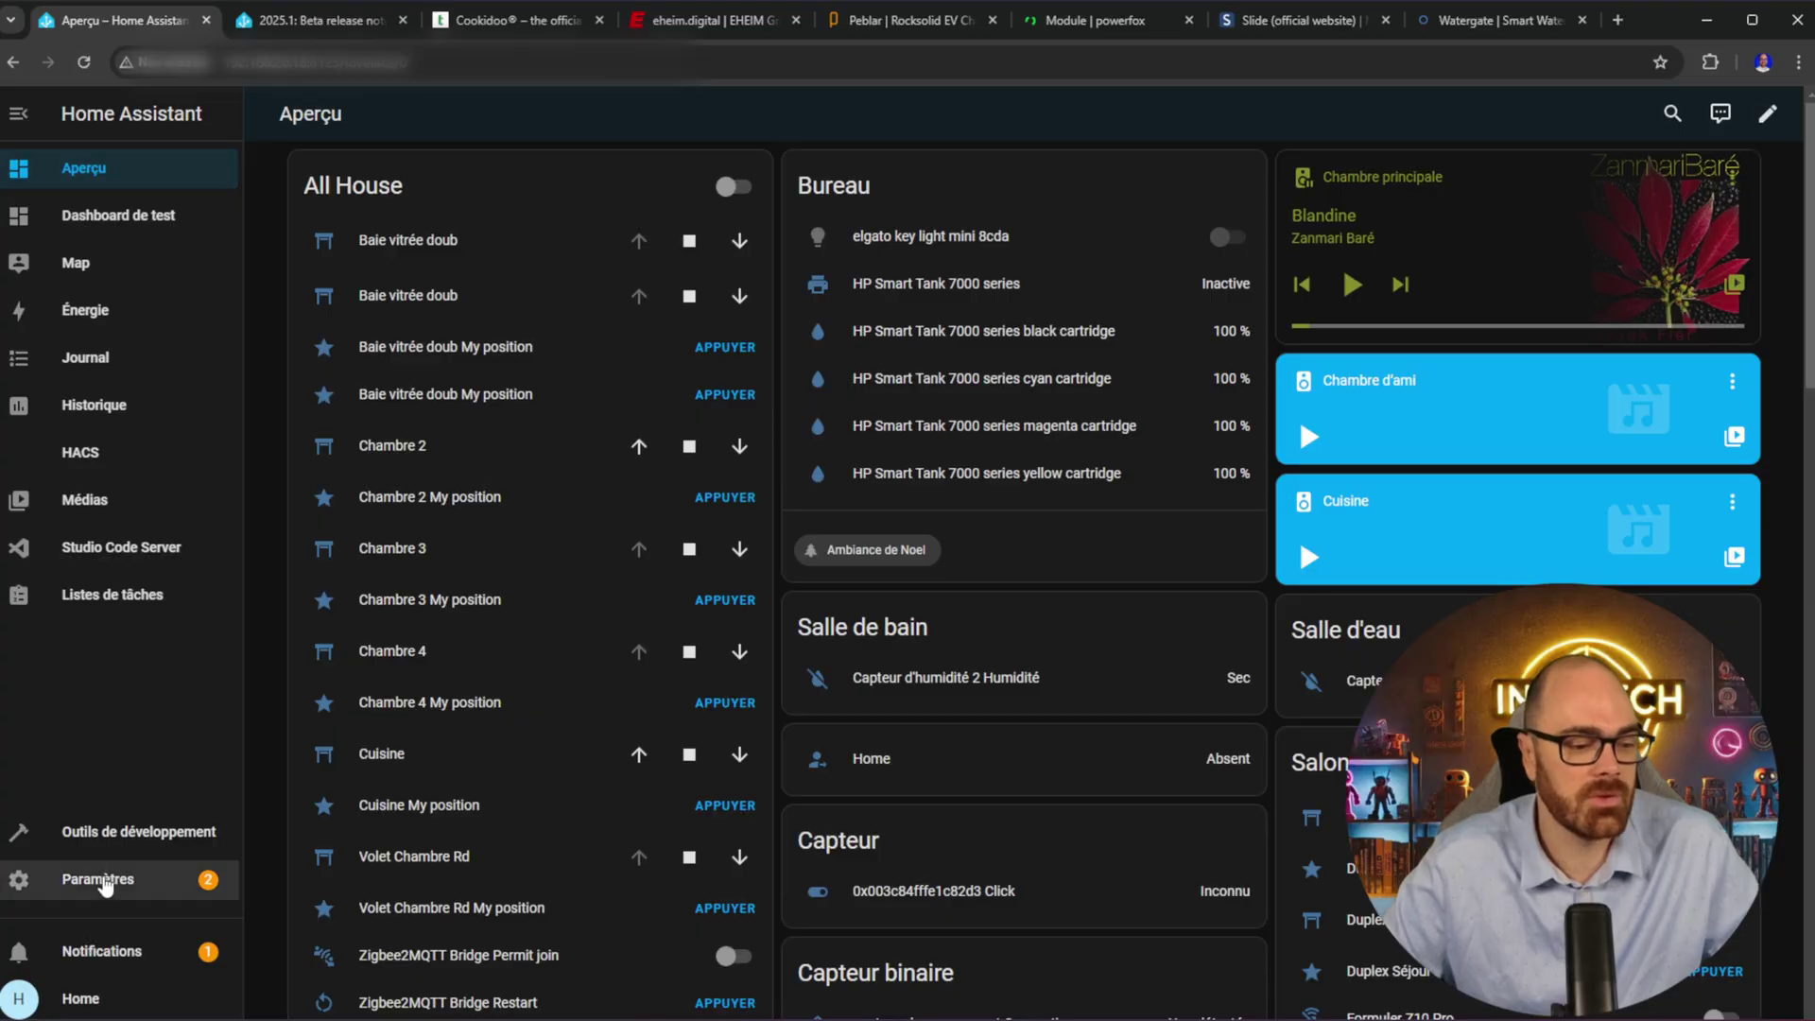
# Switch to the Home Assistant dashboard and open the Backup page in the system settings
pyautogui.click(102, 880)
pyautogui.scroll(-2, 884, 950)
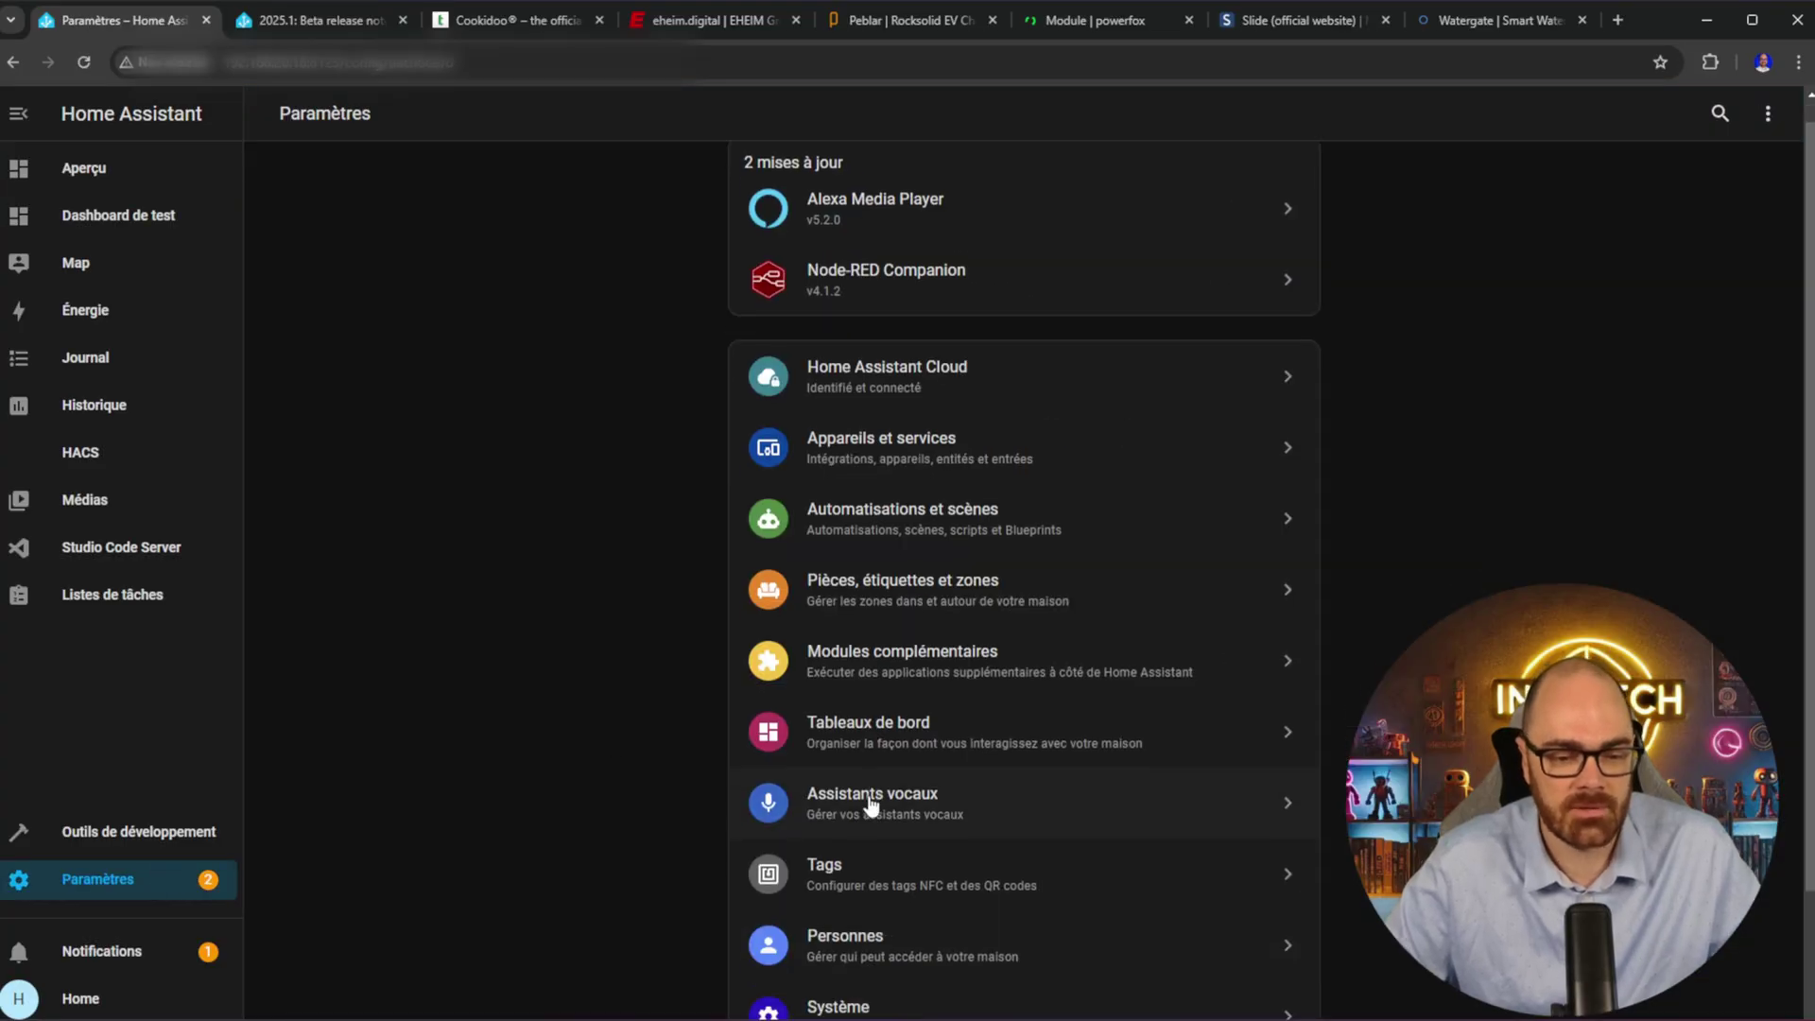
pyautogui.click(863, 874)
pyautogui.click(863, 482)
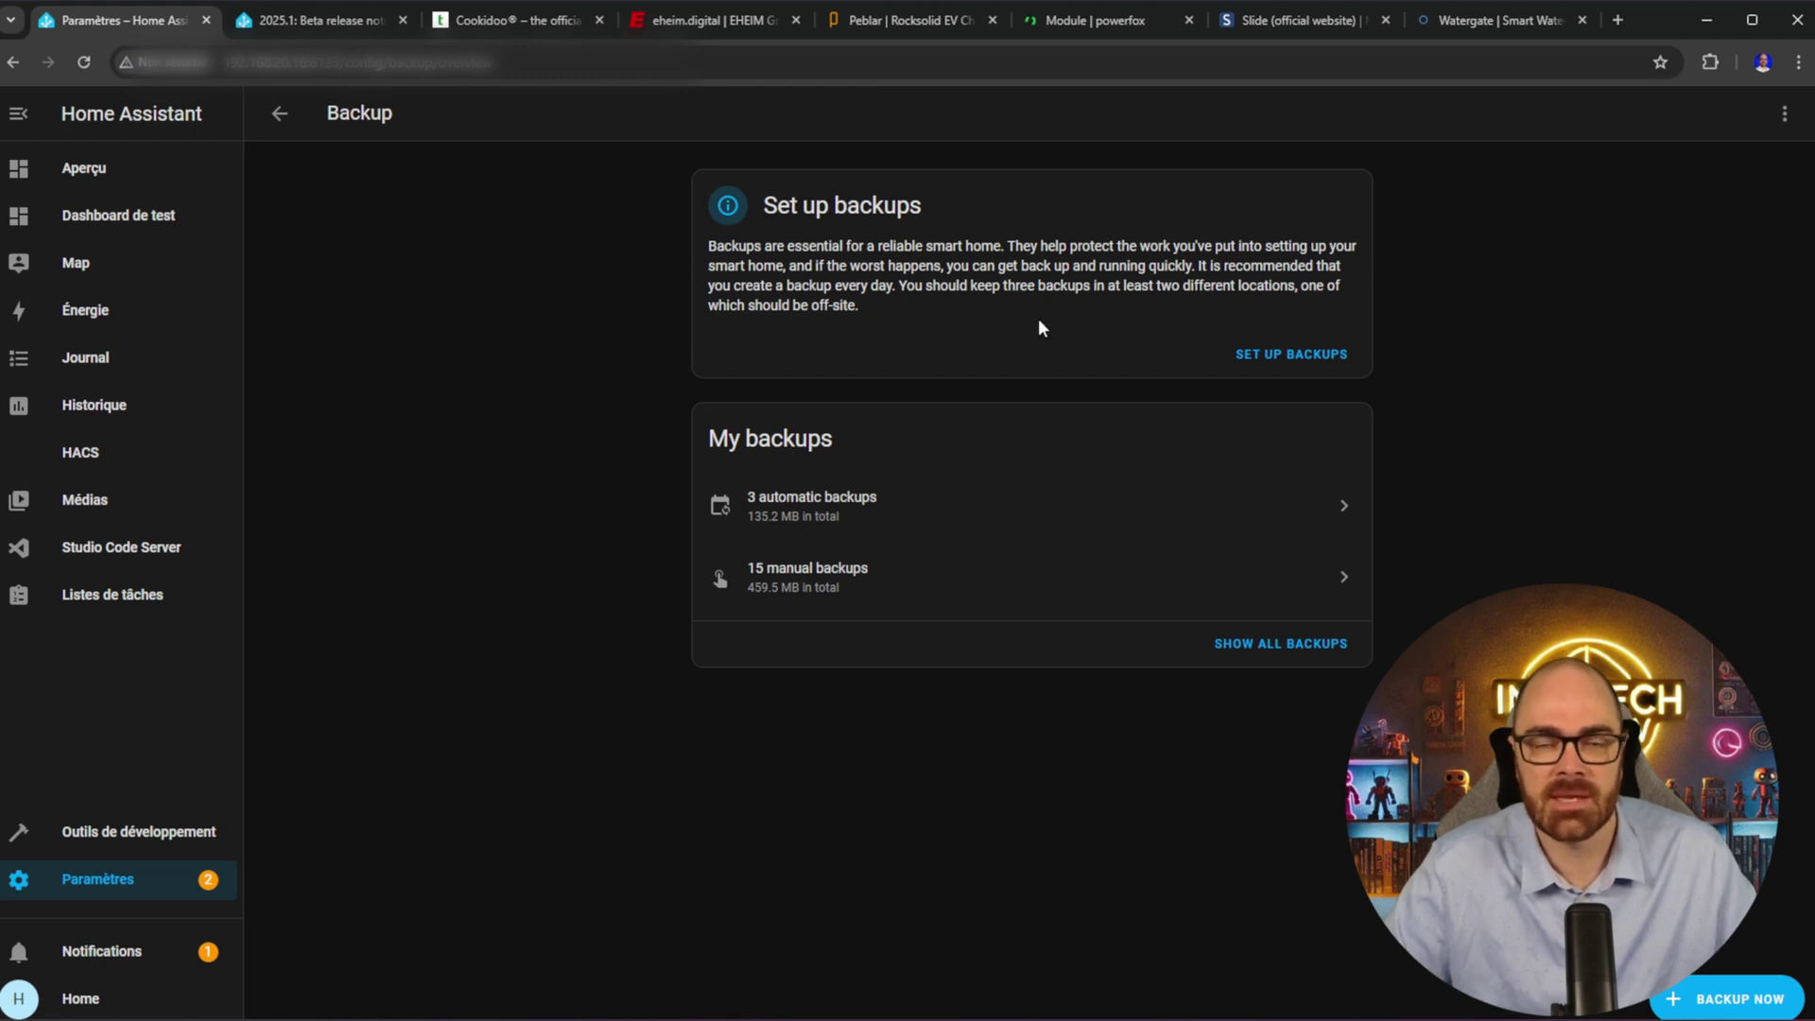
# Start the backup setup wizard, go past the encryption key and choose custom settings for the automatic backups
pyautogui.click(1297, 355)
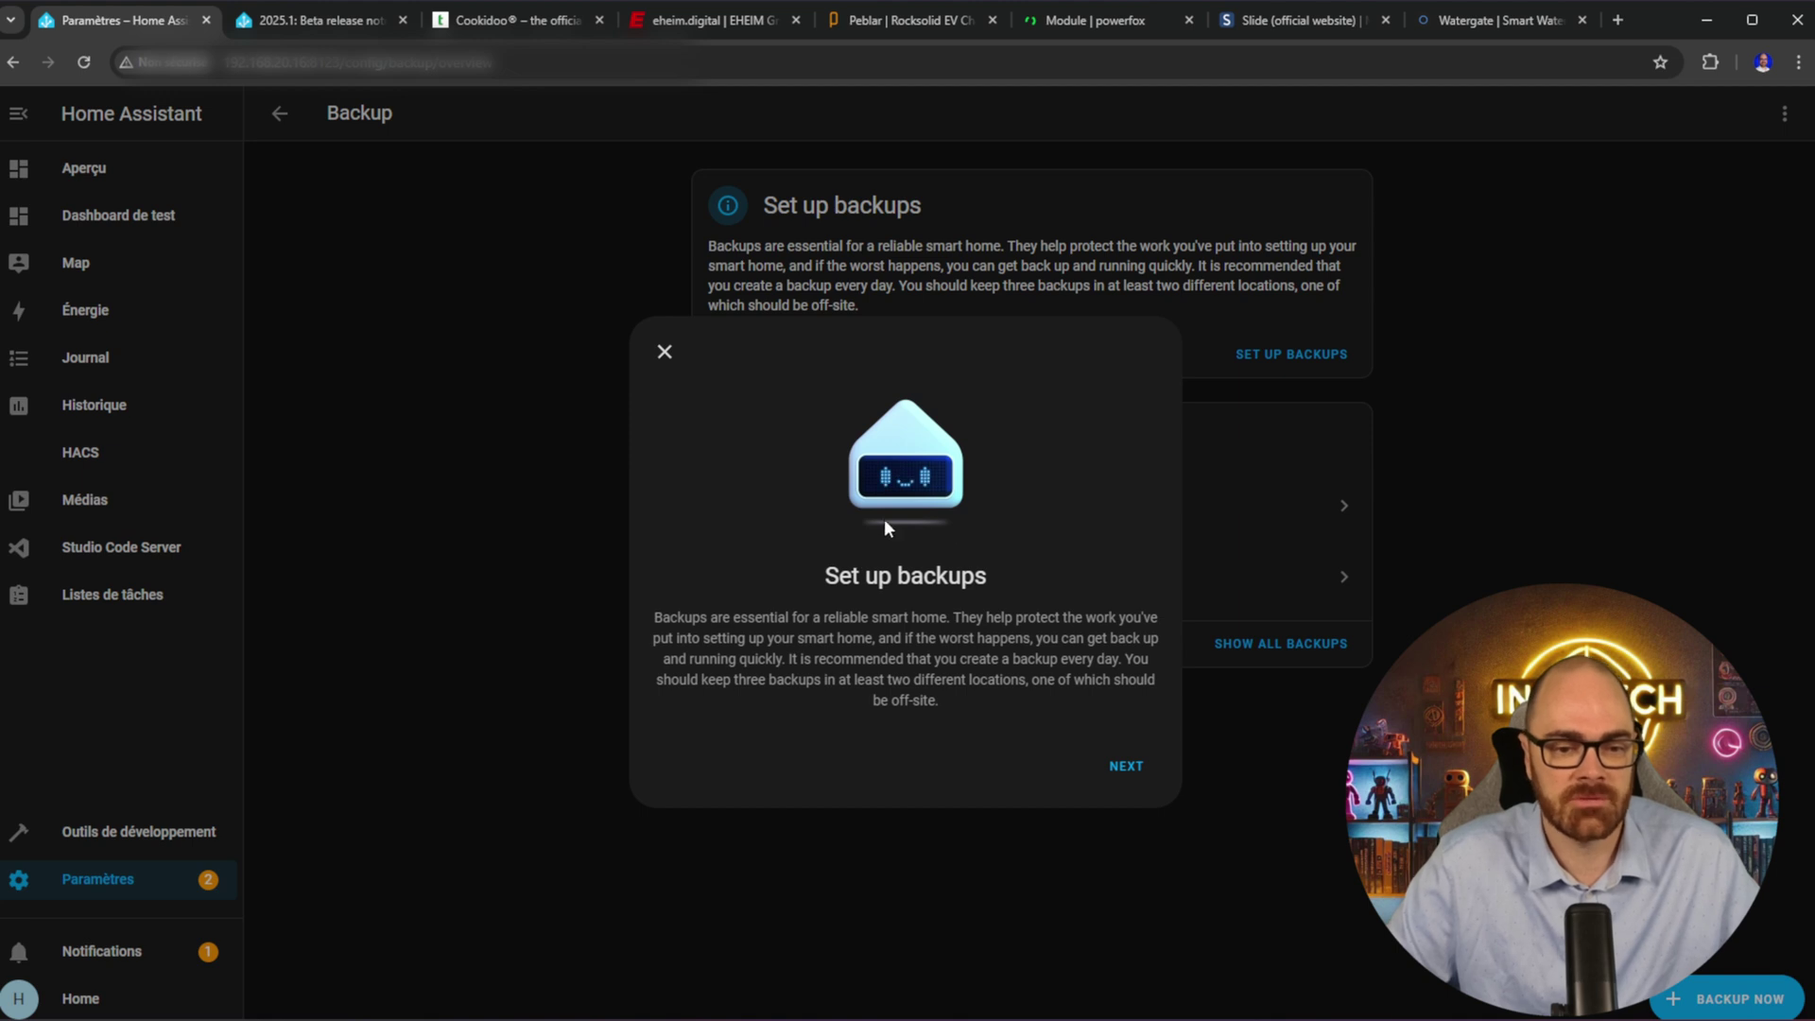
pyautogui.click(1126, 768)
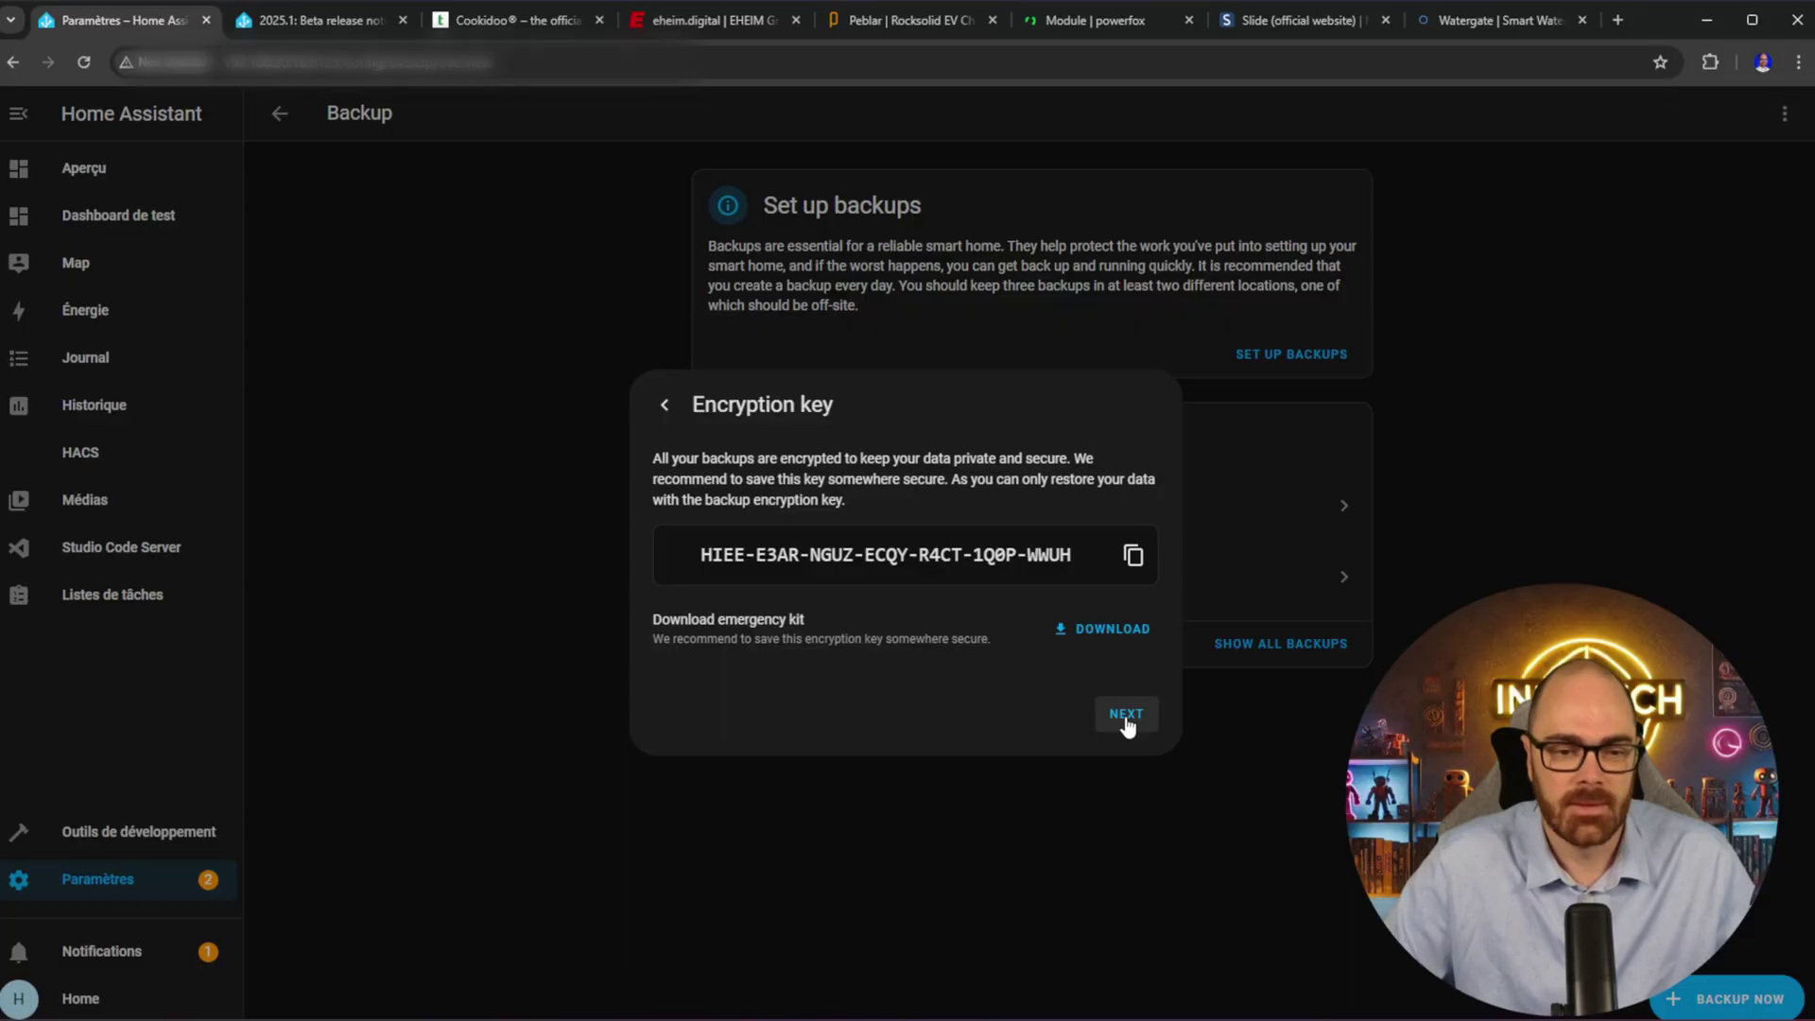
pyautogui.click(1121, 714)
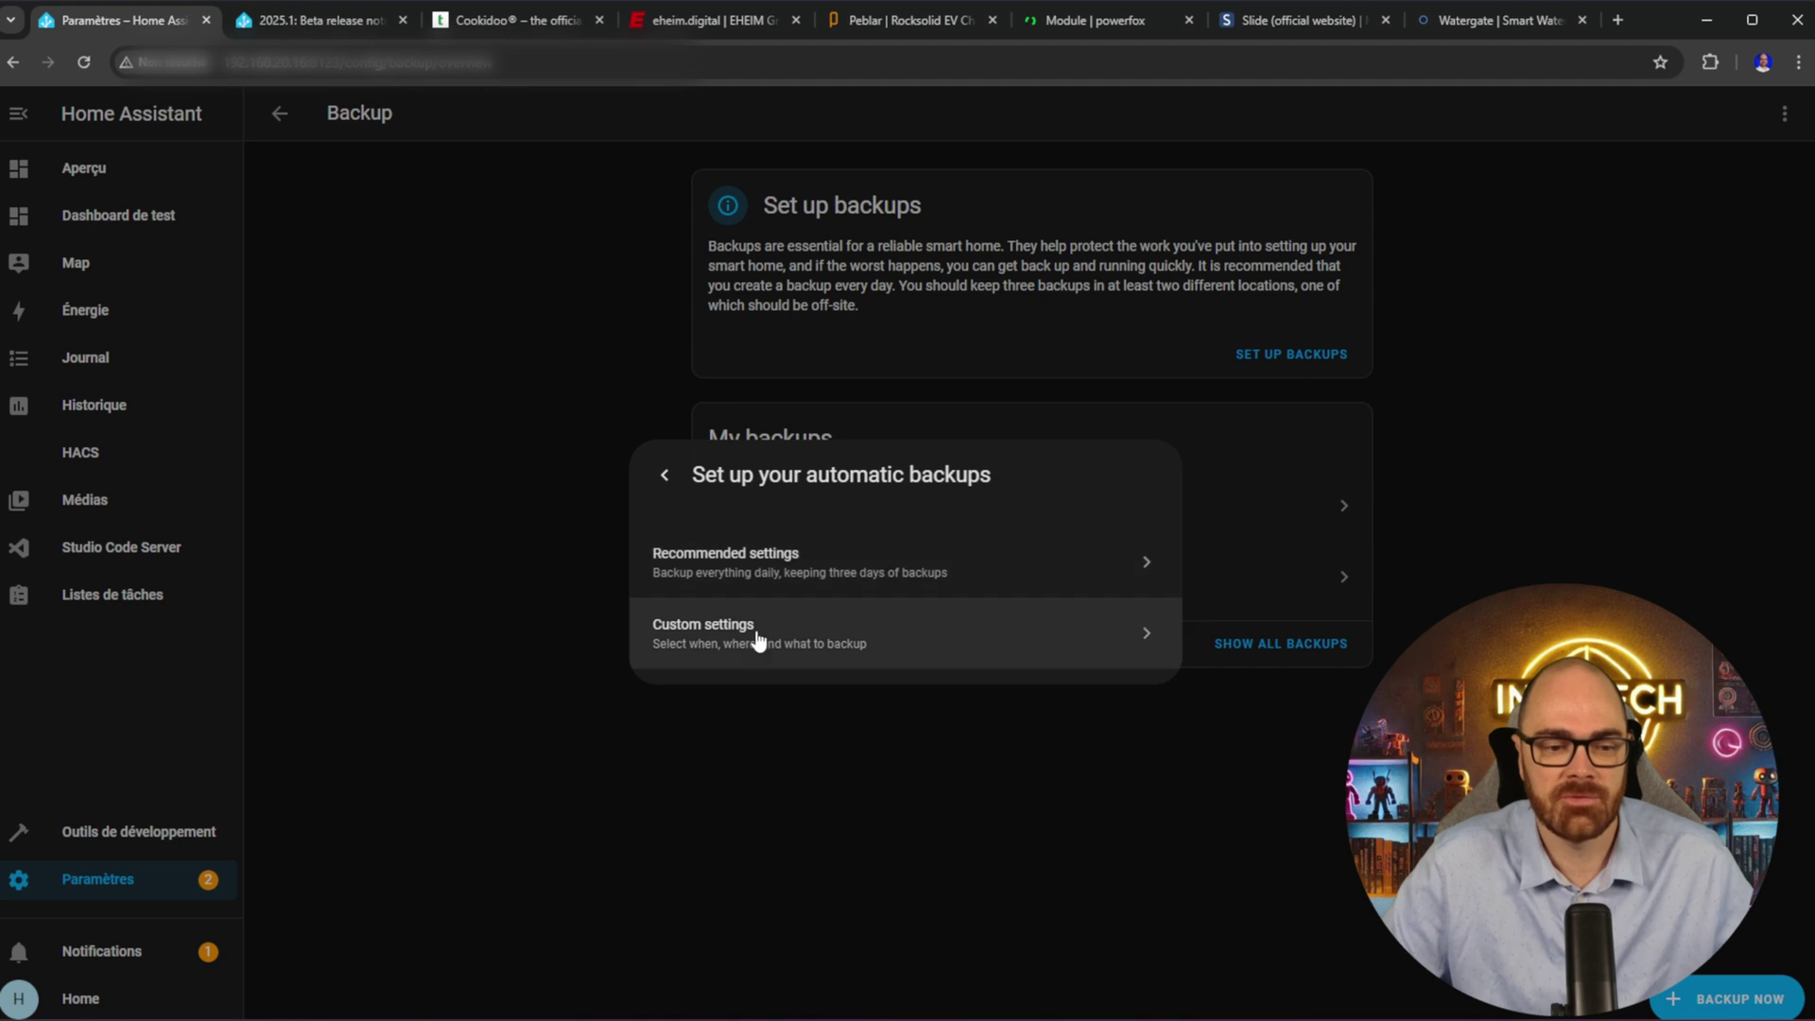
pyautogui.click(1092, 652)
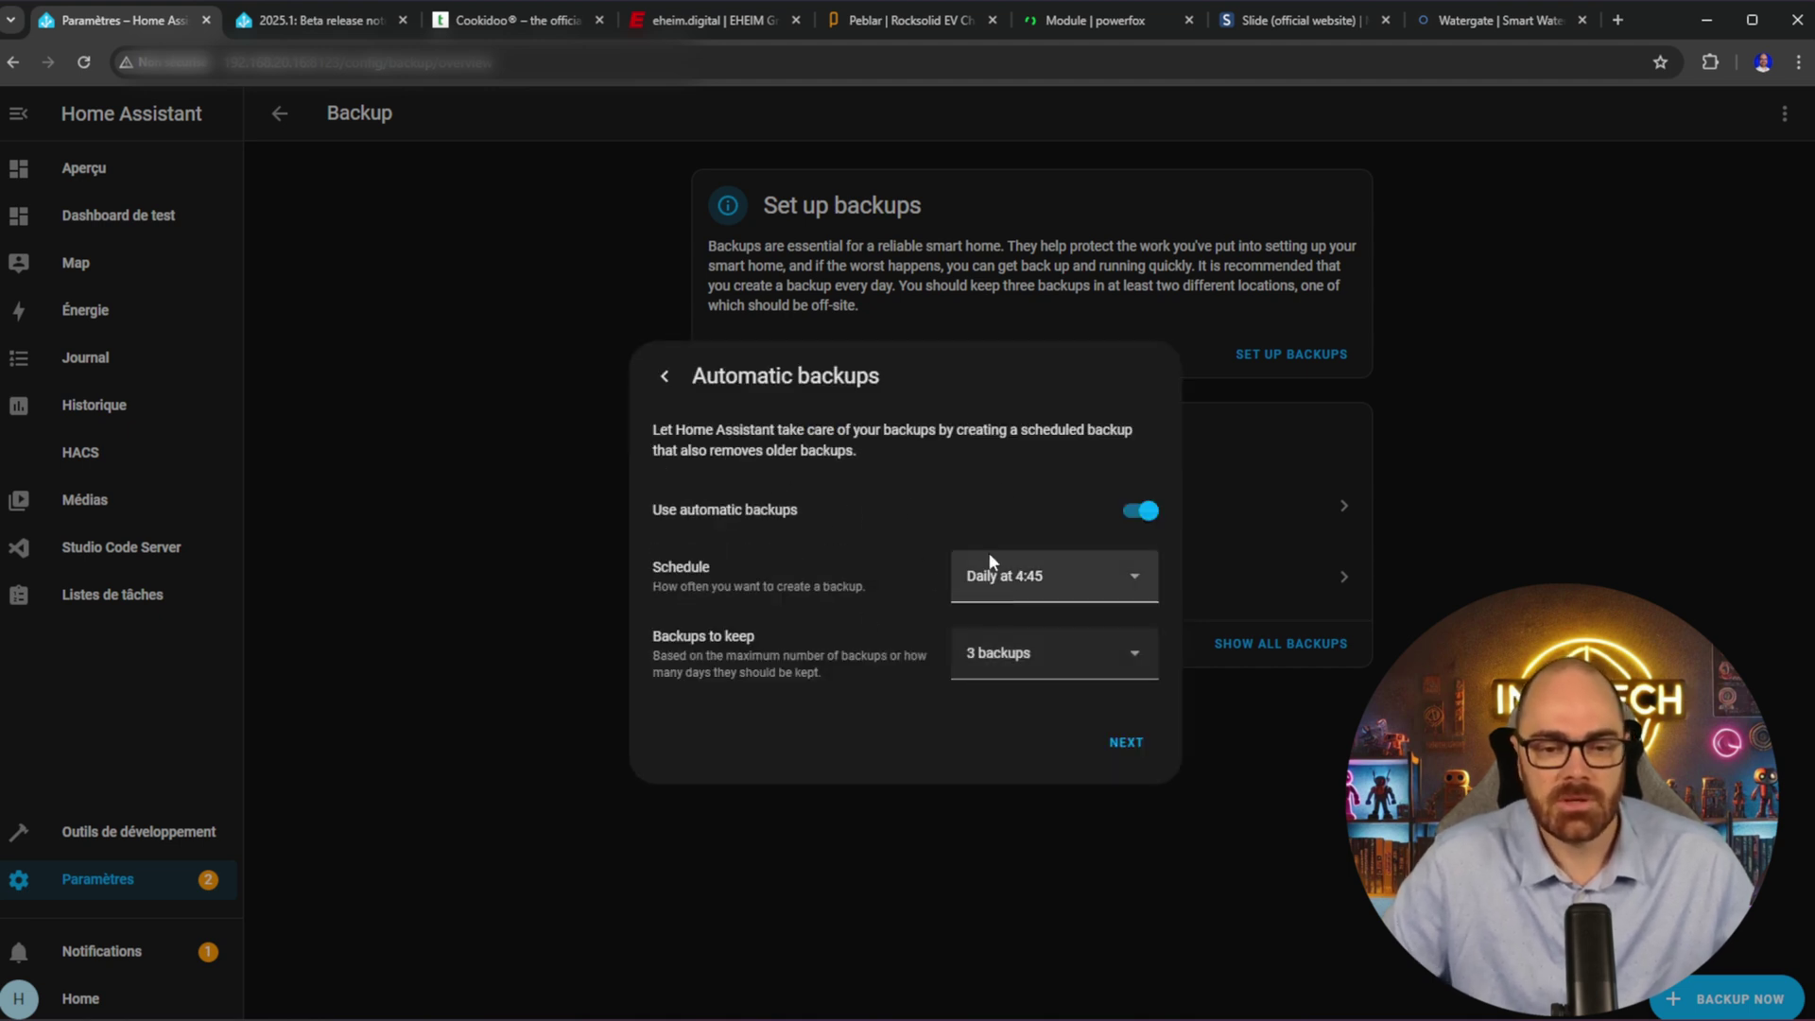
# View the schedule choices, then try the All backups and Custom (days) options for the number of backups to keep
pyautogui.click(1036, 610)
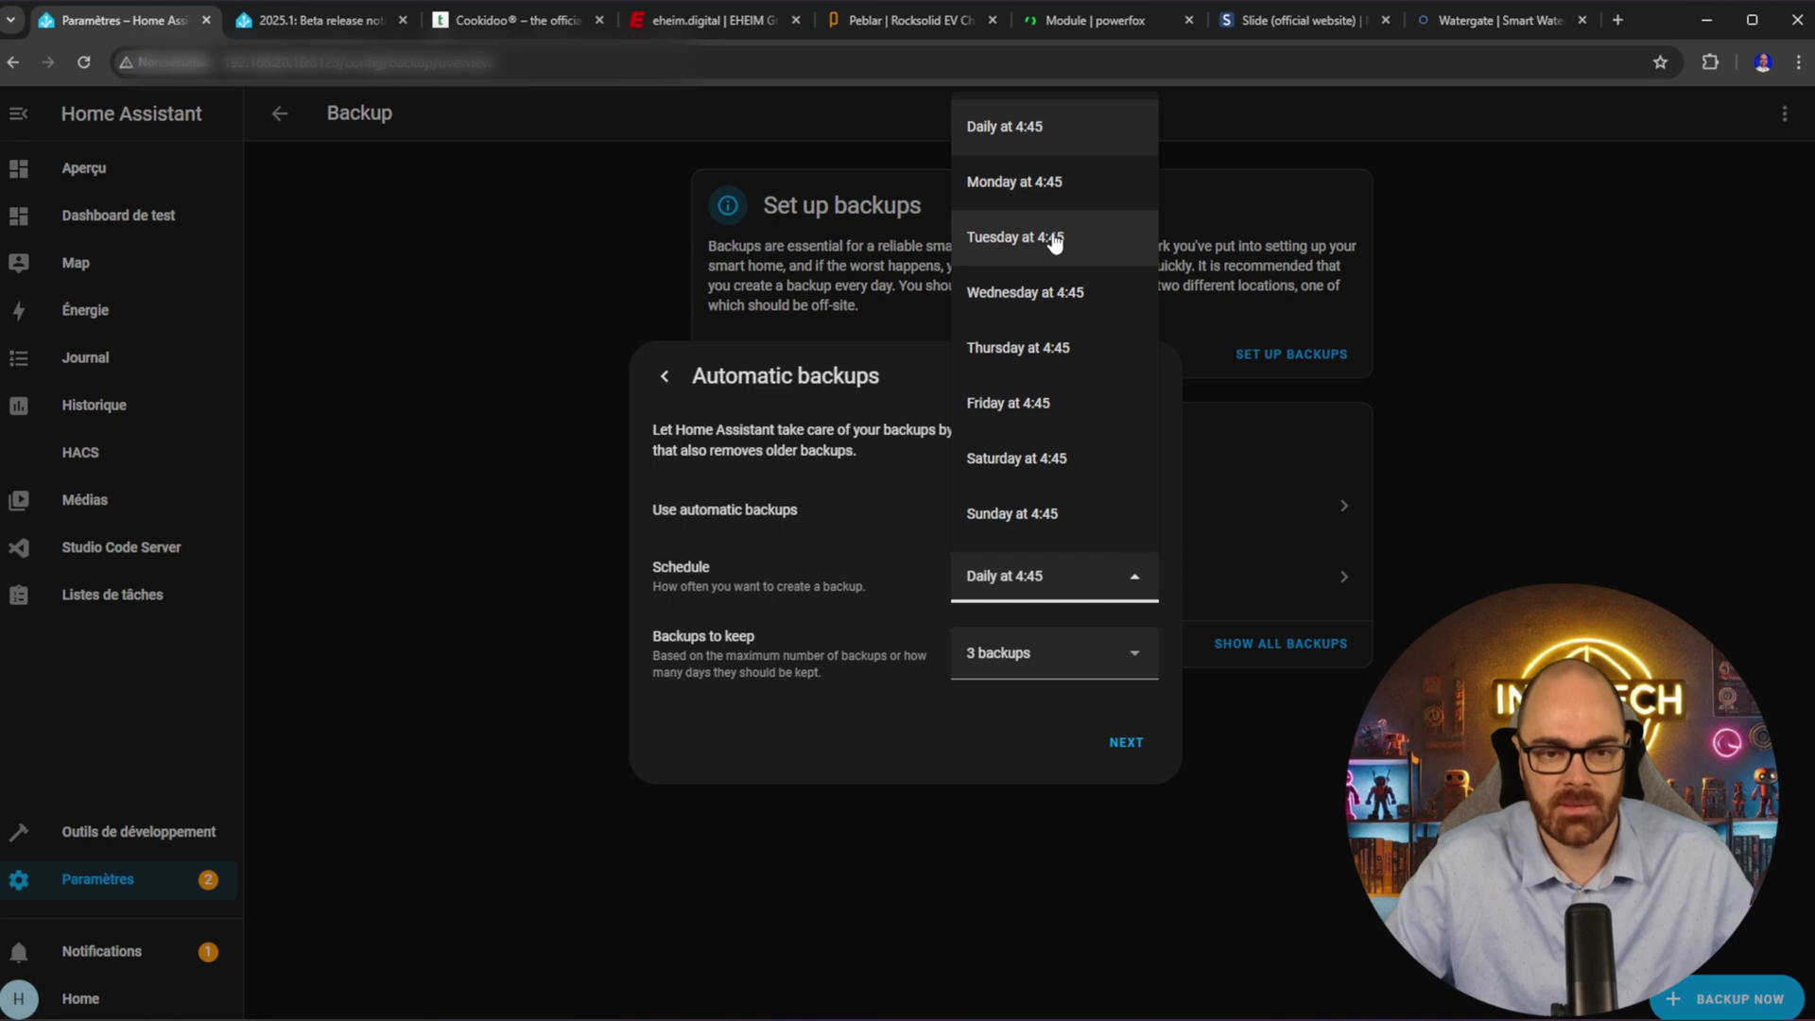
pyautogui.click(867, 518)
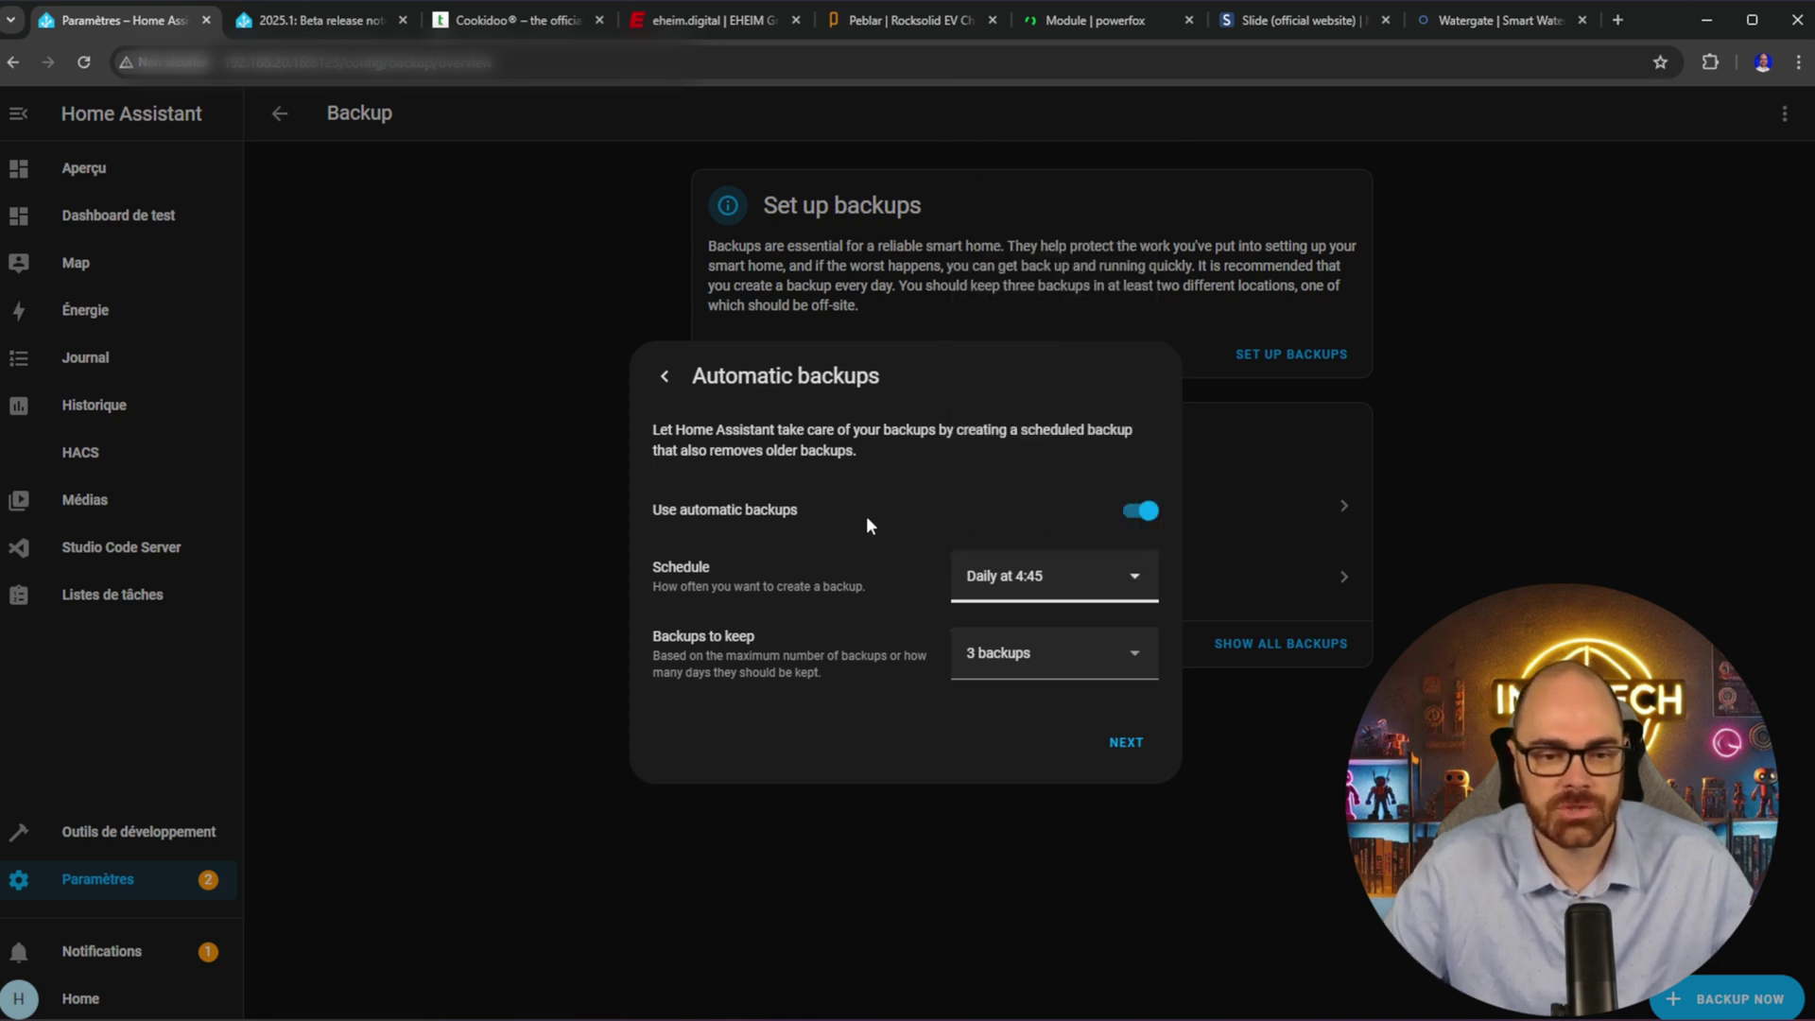
pyautogui.click(1037, 667)
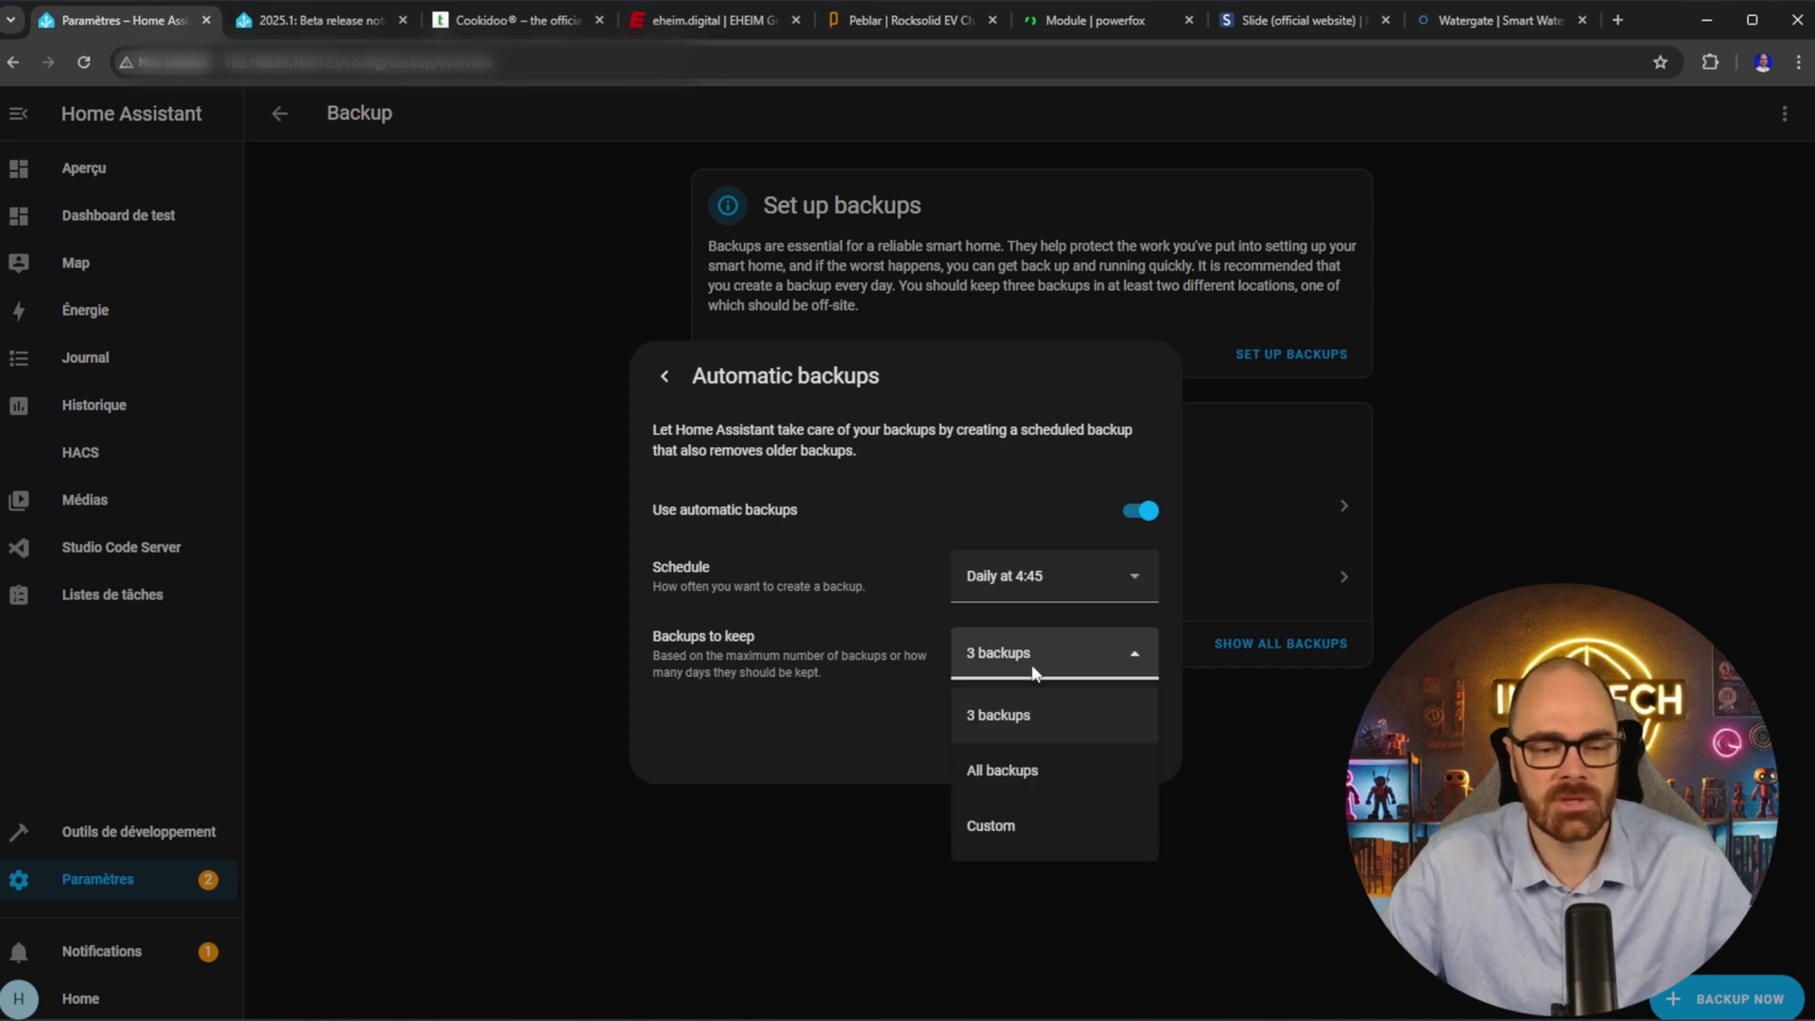
pyautogui.click(1039, 772)
pyautogui.click(1126, 655)
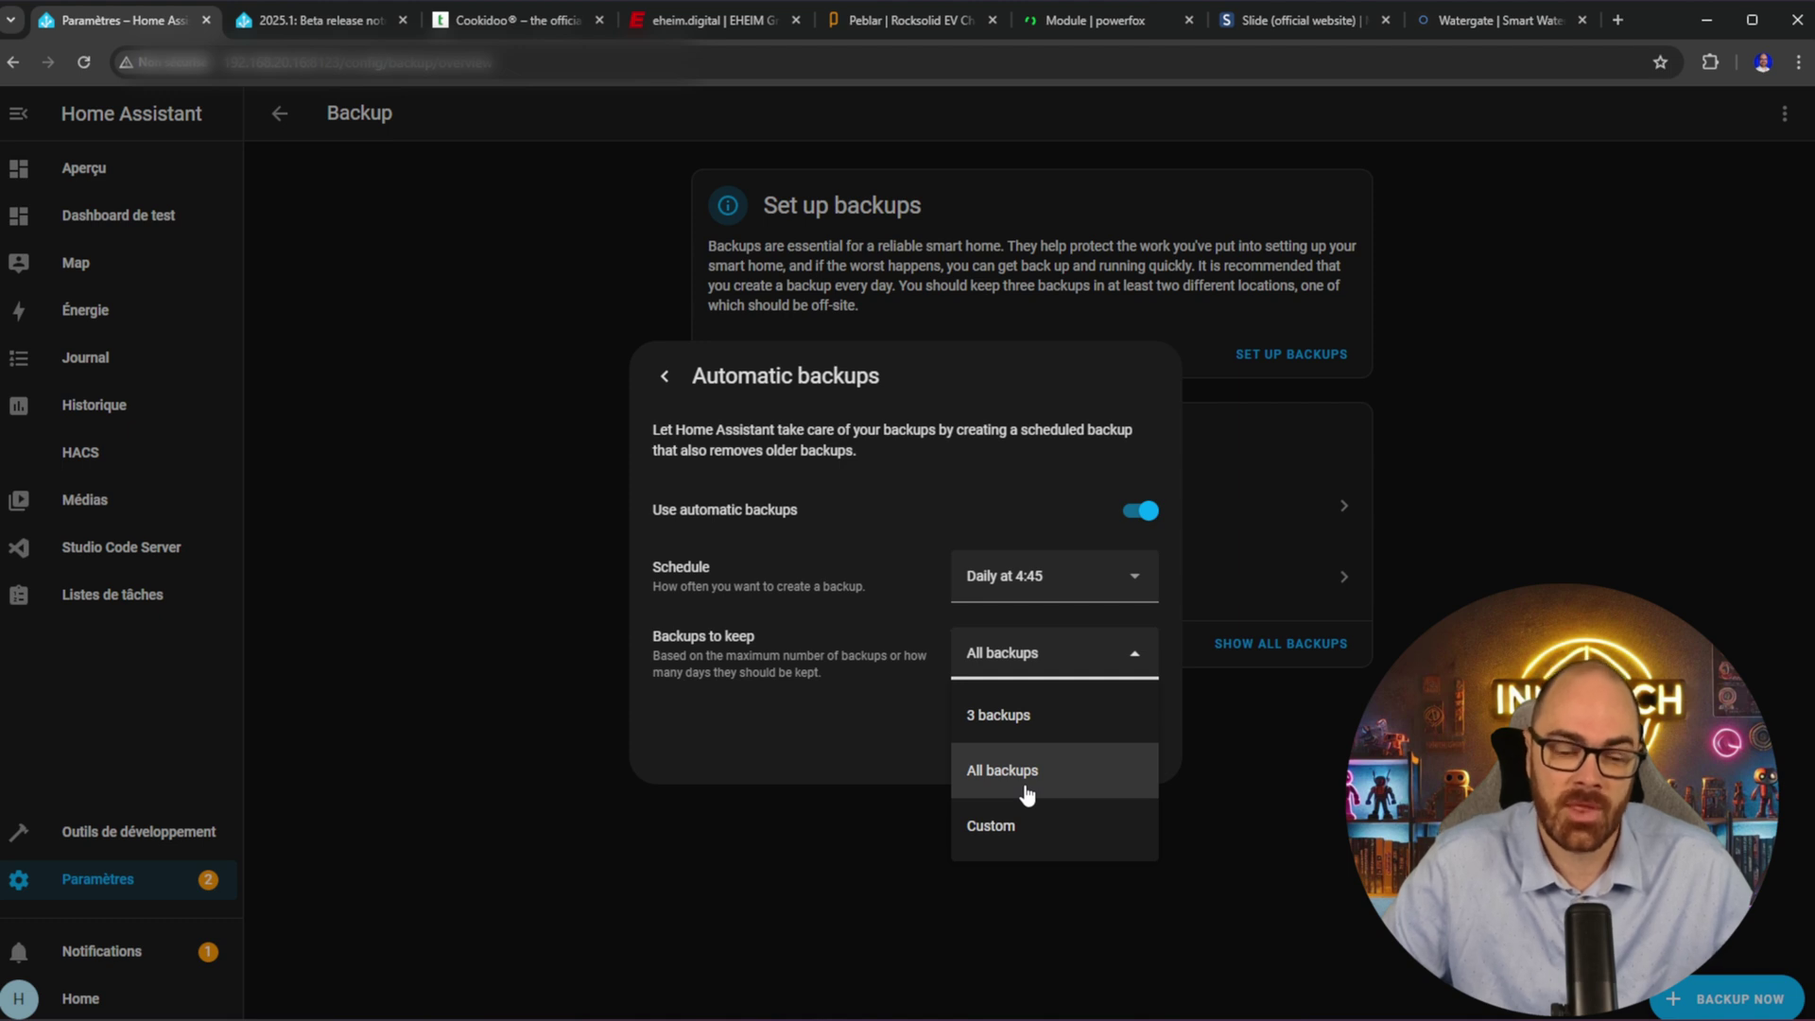
pyautogui.click(1016, 827)
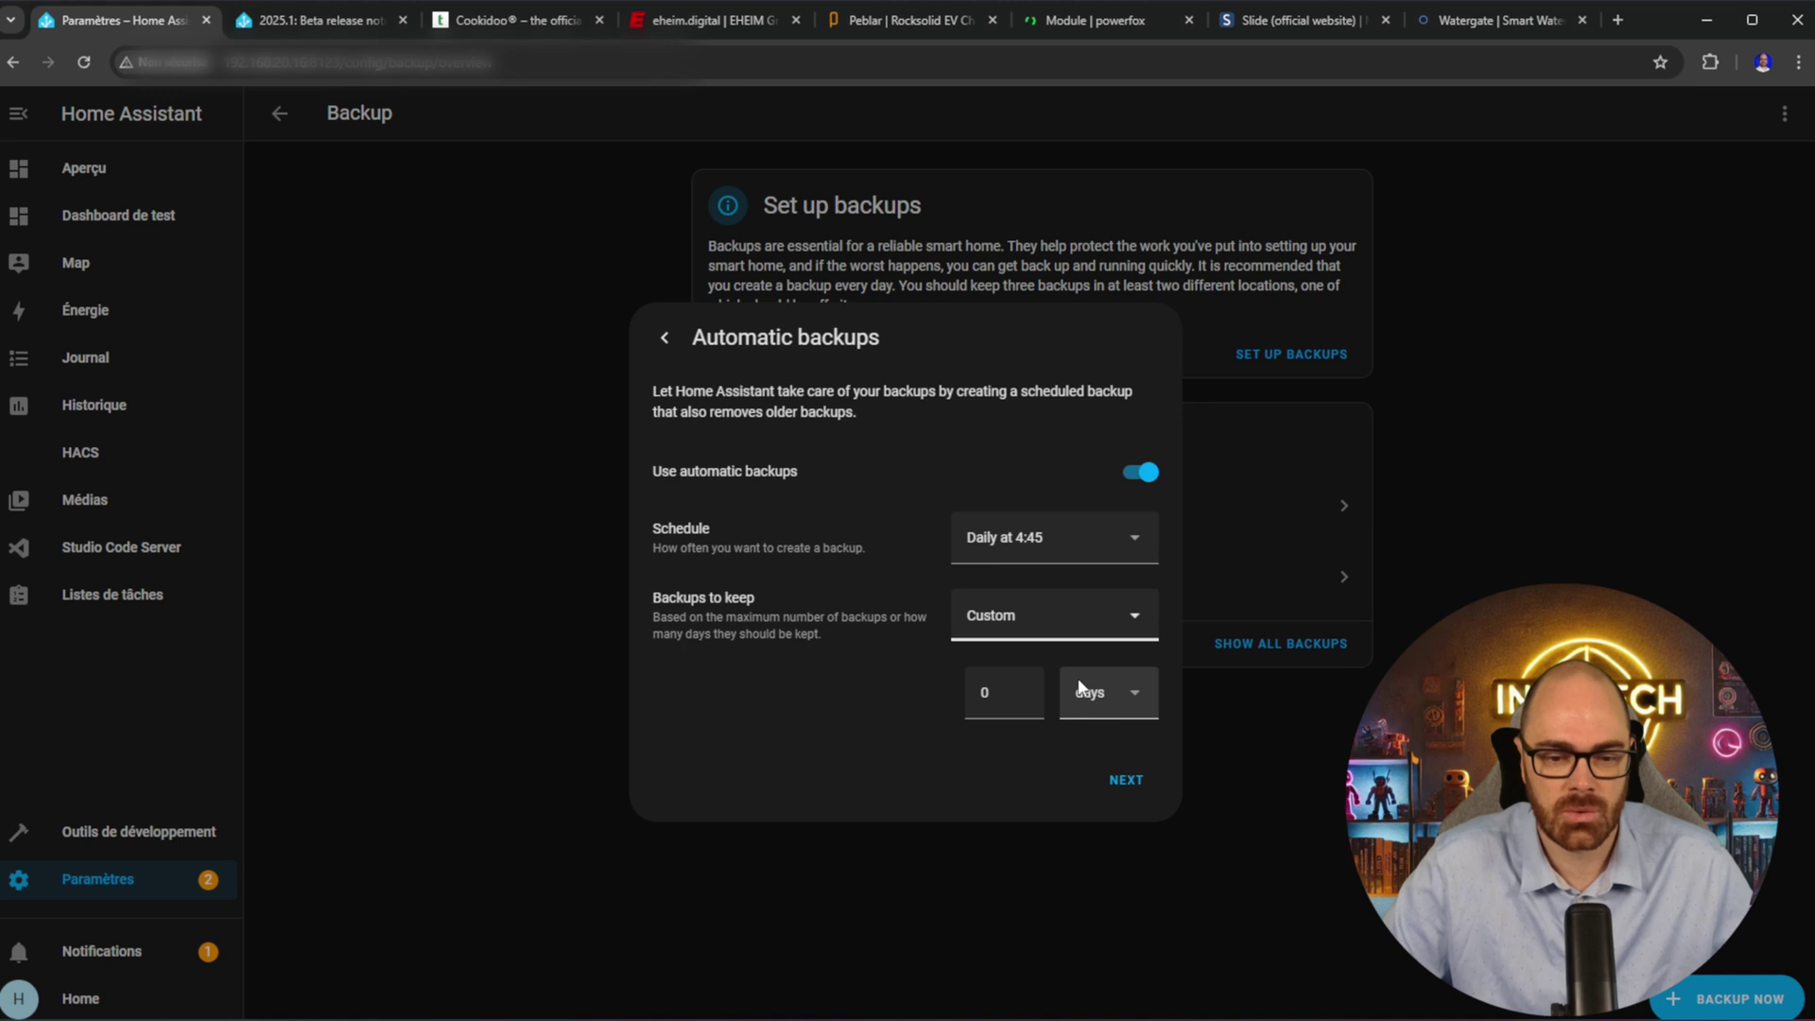
pyautogui.click(1103, 695)
pyautogui.click(966, 743)
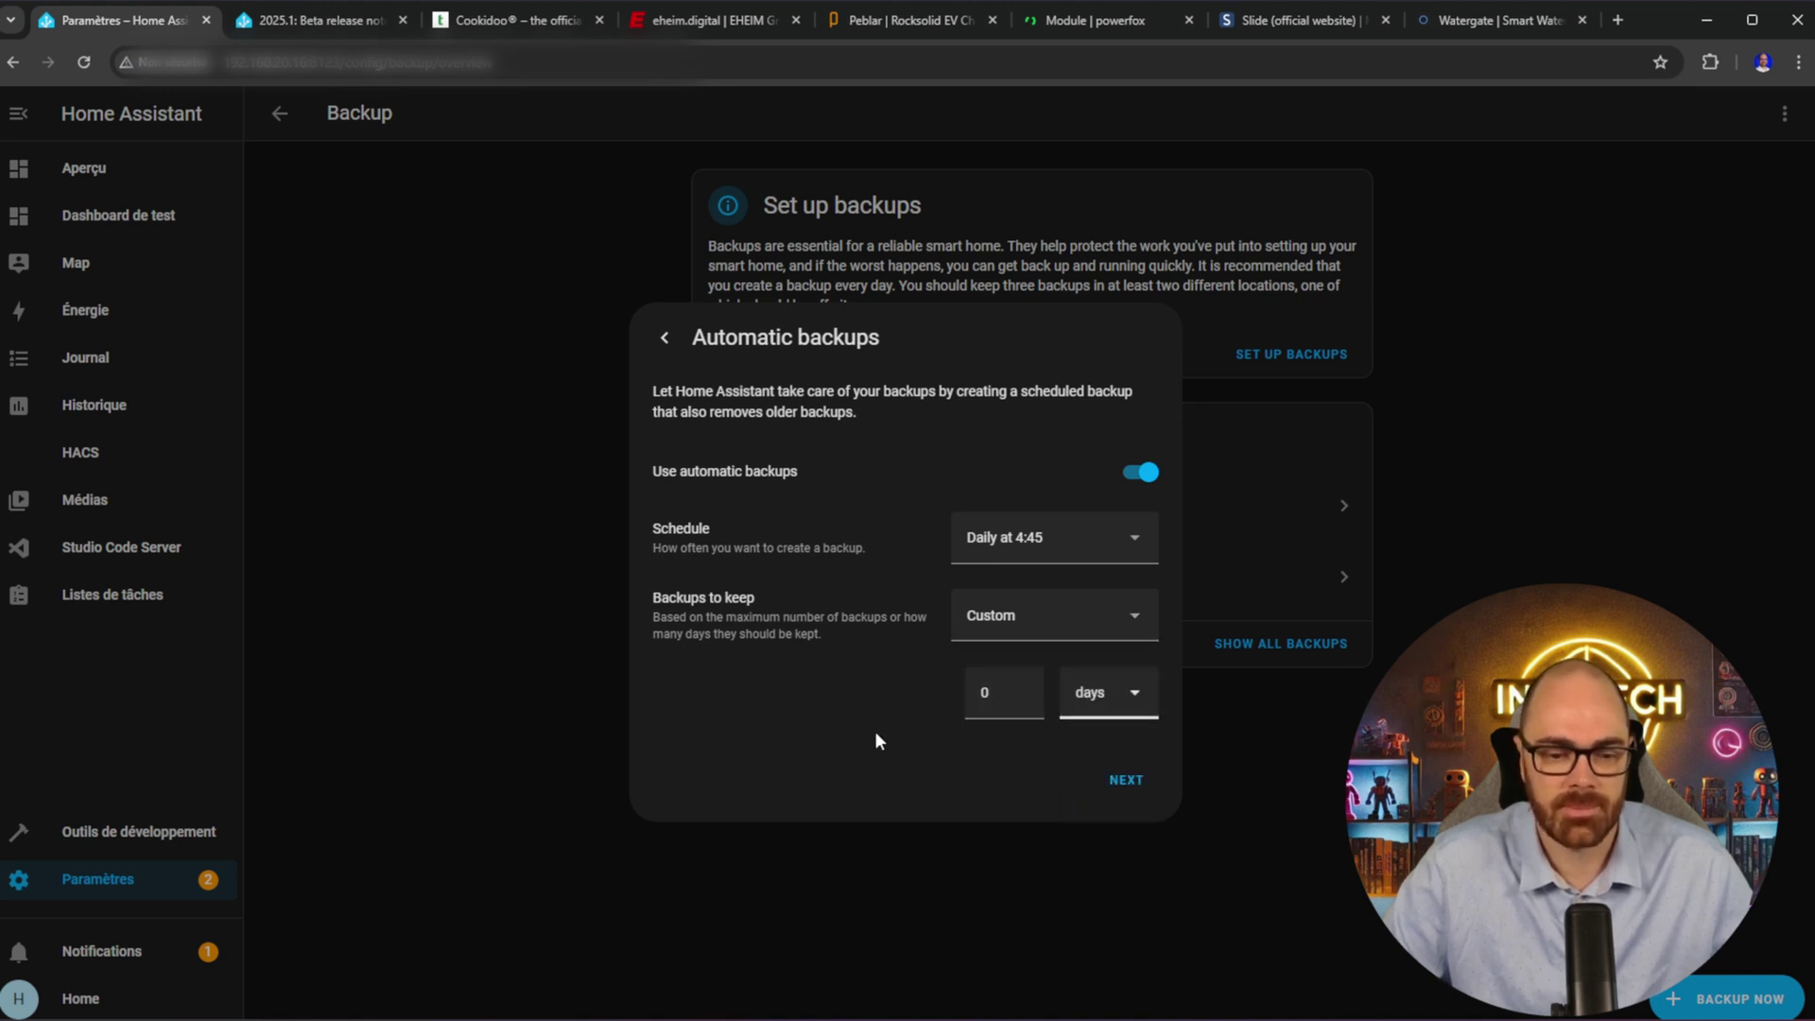
# Set the backups to keep to 3 backups and continue to the choice of backup data
pyautogui.click(1030, 624)
pyautogui.click(1004, 678)
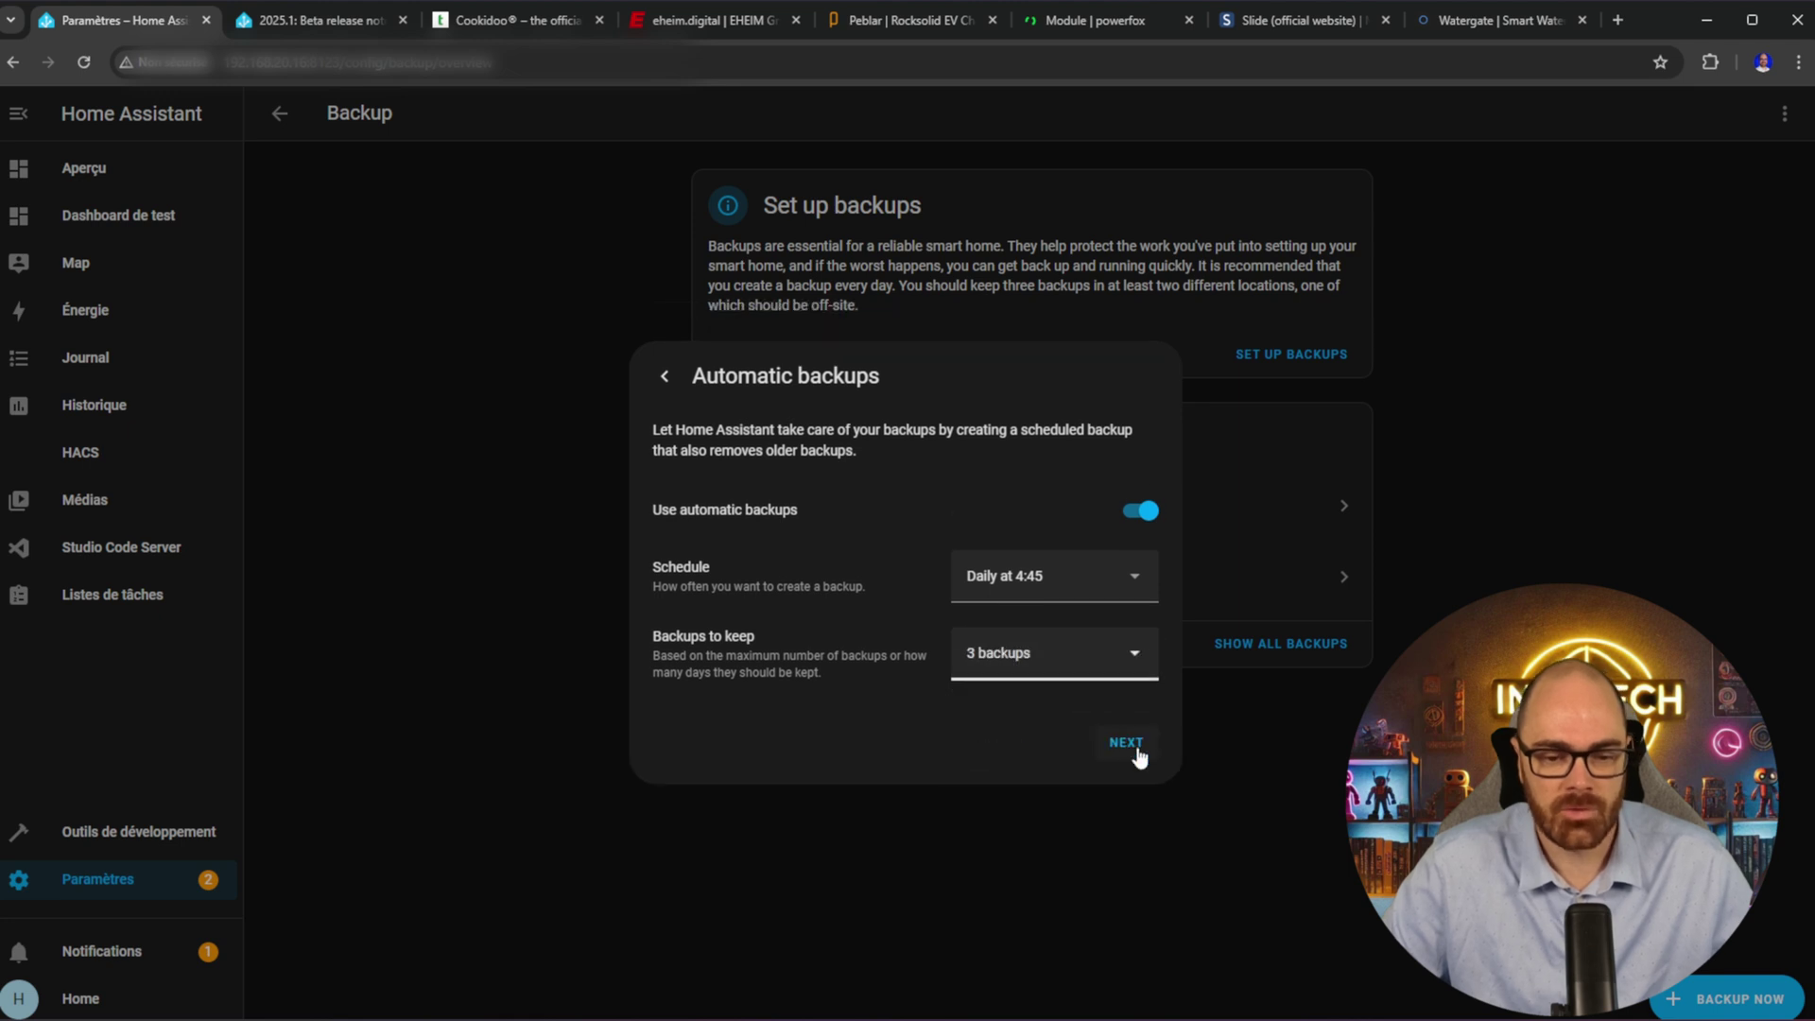
pyautogui.click(1131, 747)
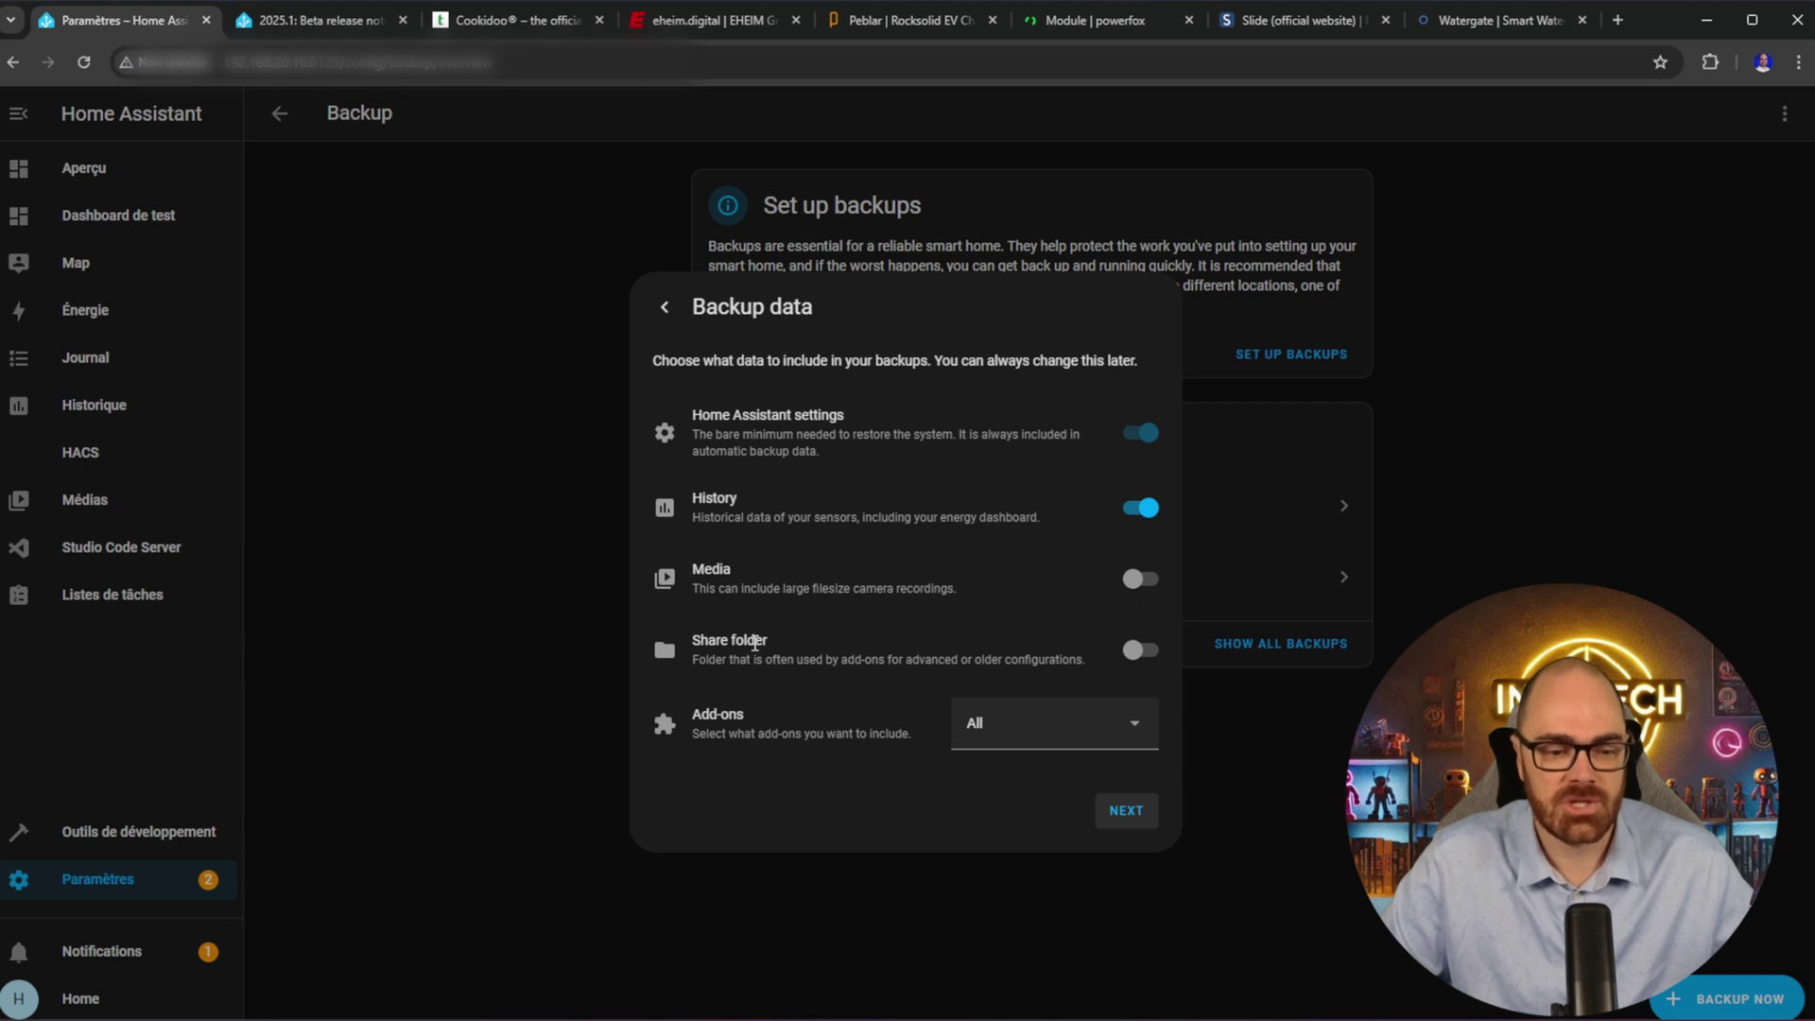
# Accept the backup data with all add-ons, keep This system and Home Assistant Cloud as locations, then save and create the backup
pyautogui.click(1104, 736)
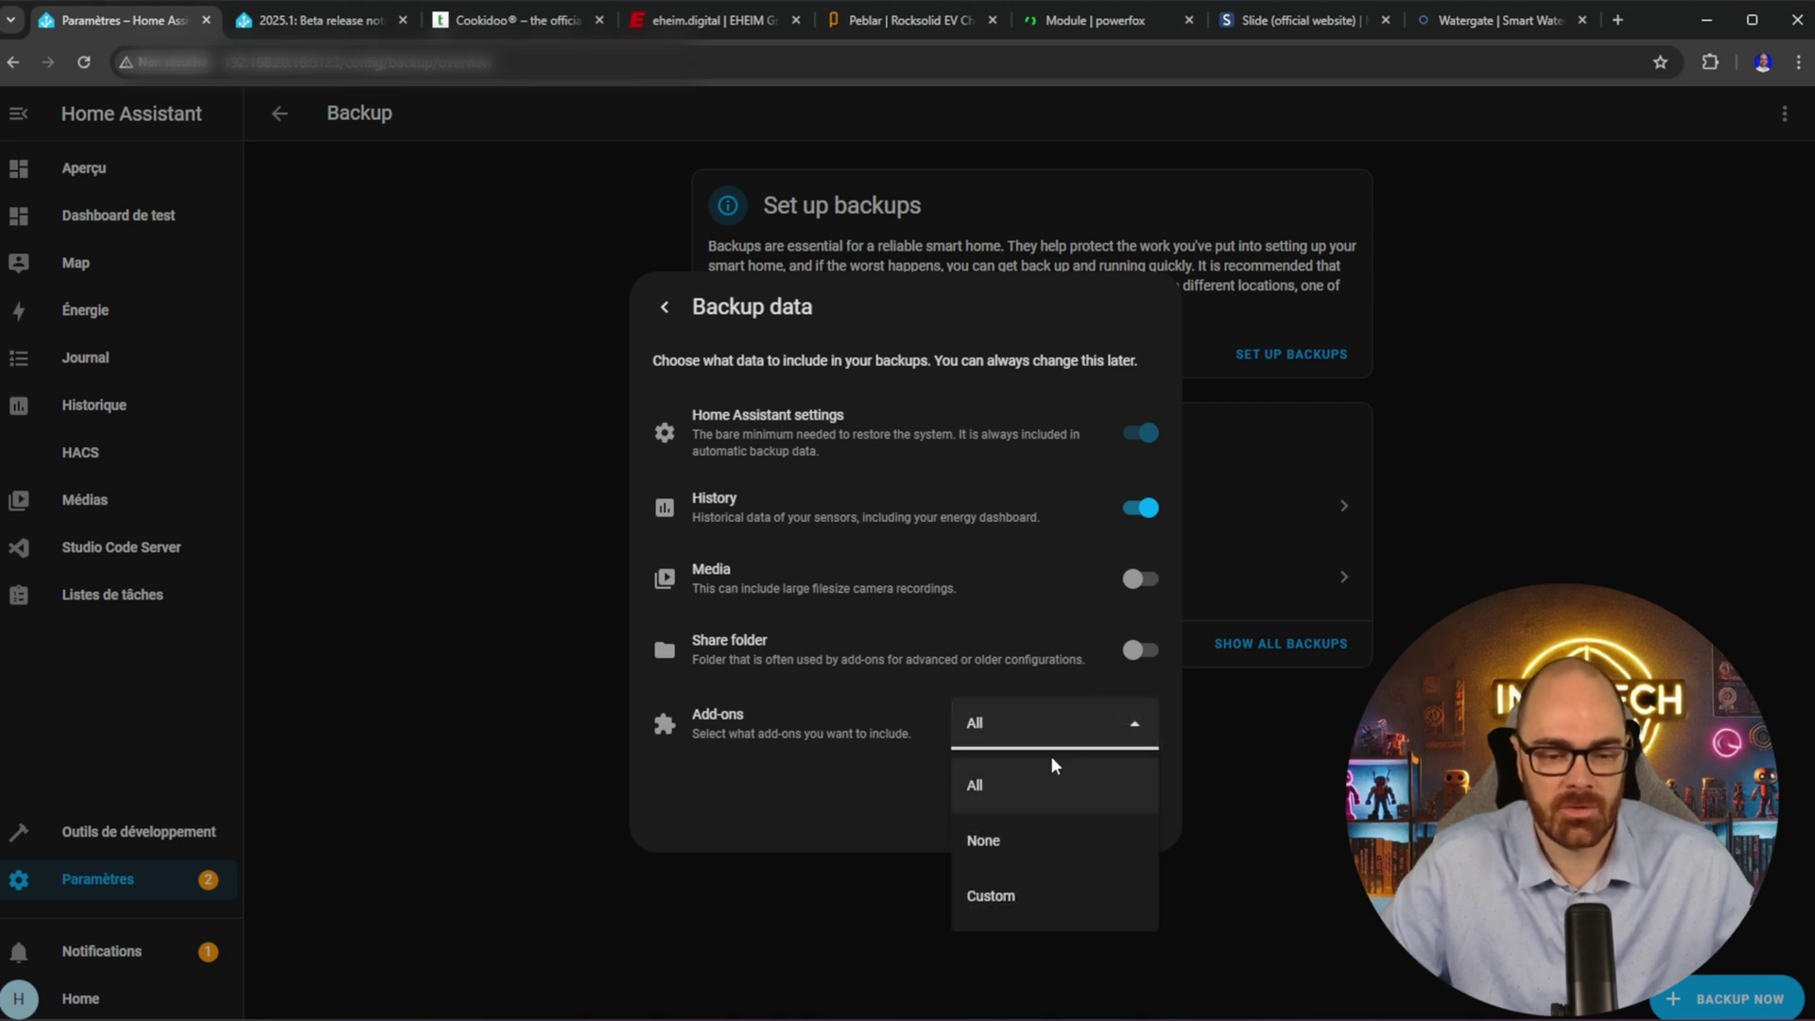
pyautogui.click(710, 648)
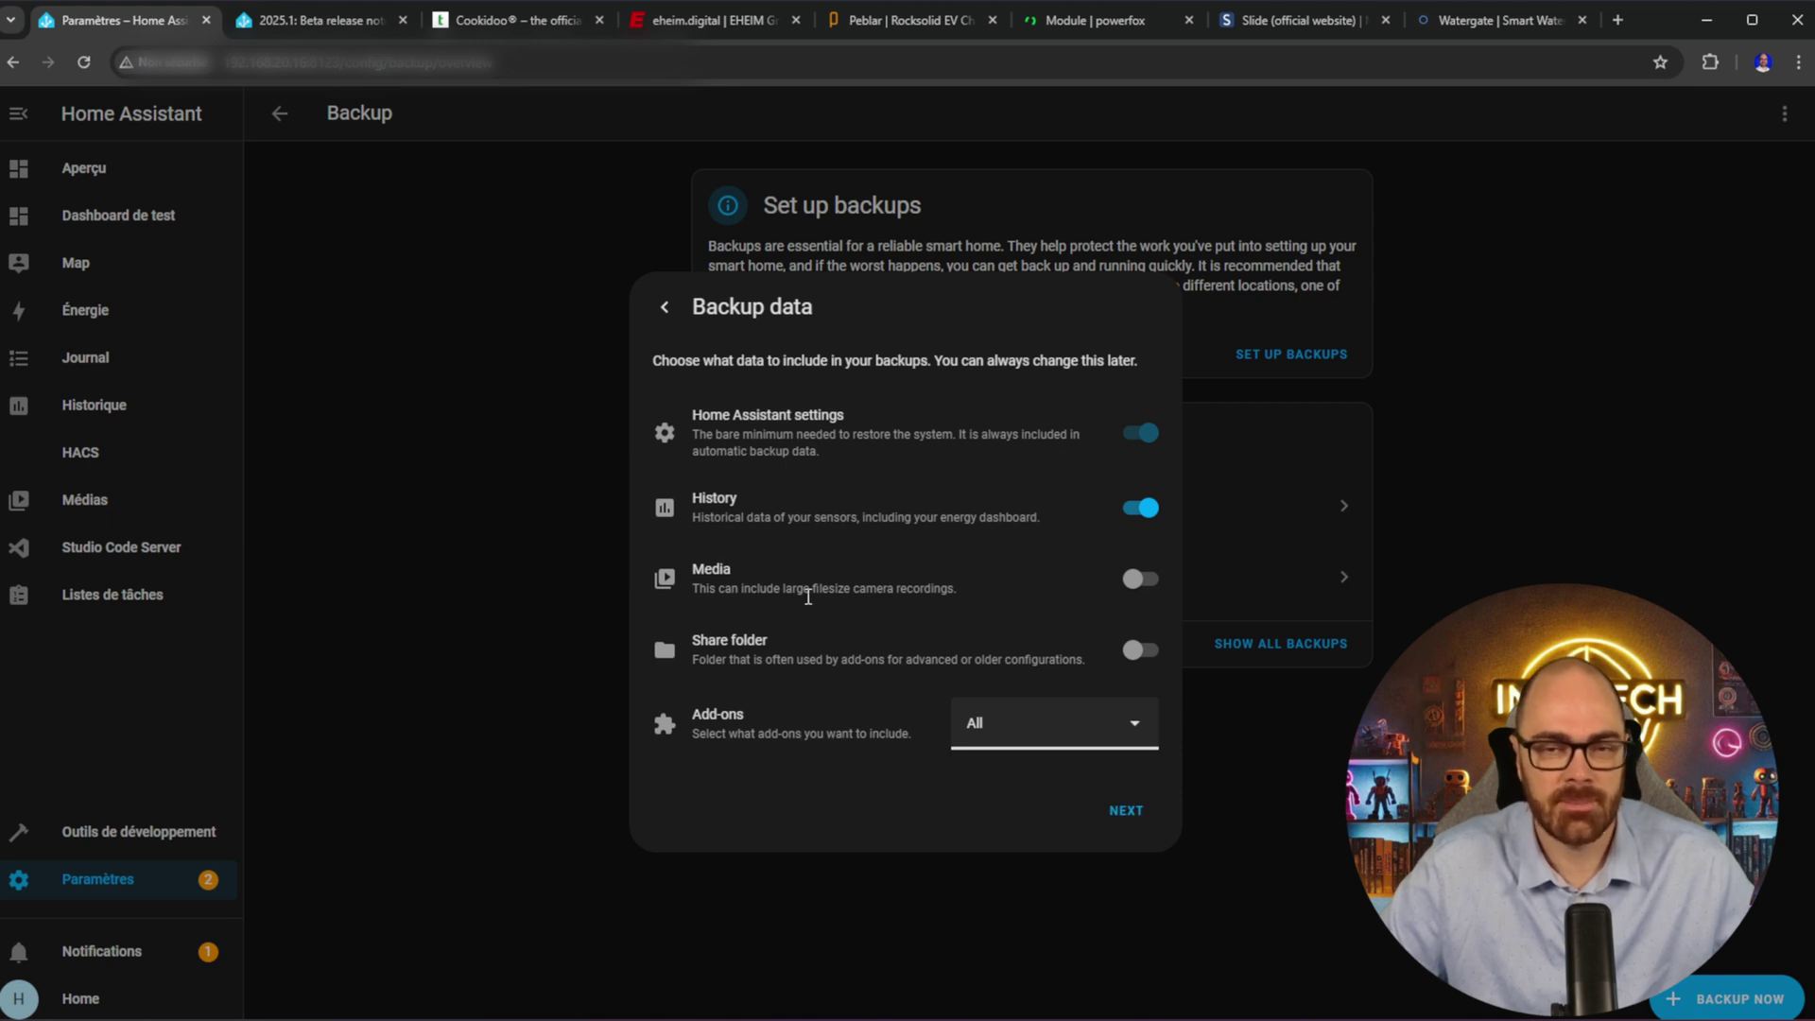
pyautogui.click(1127, 815)
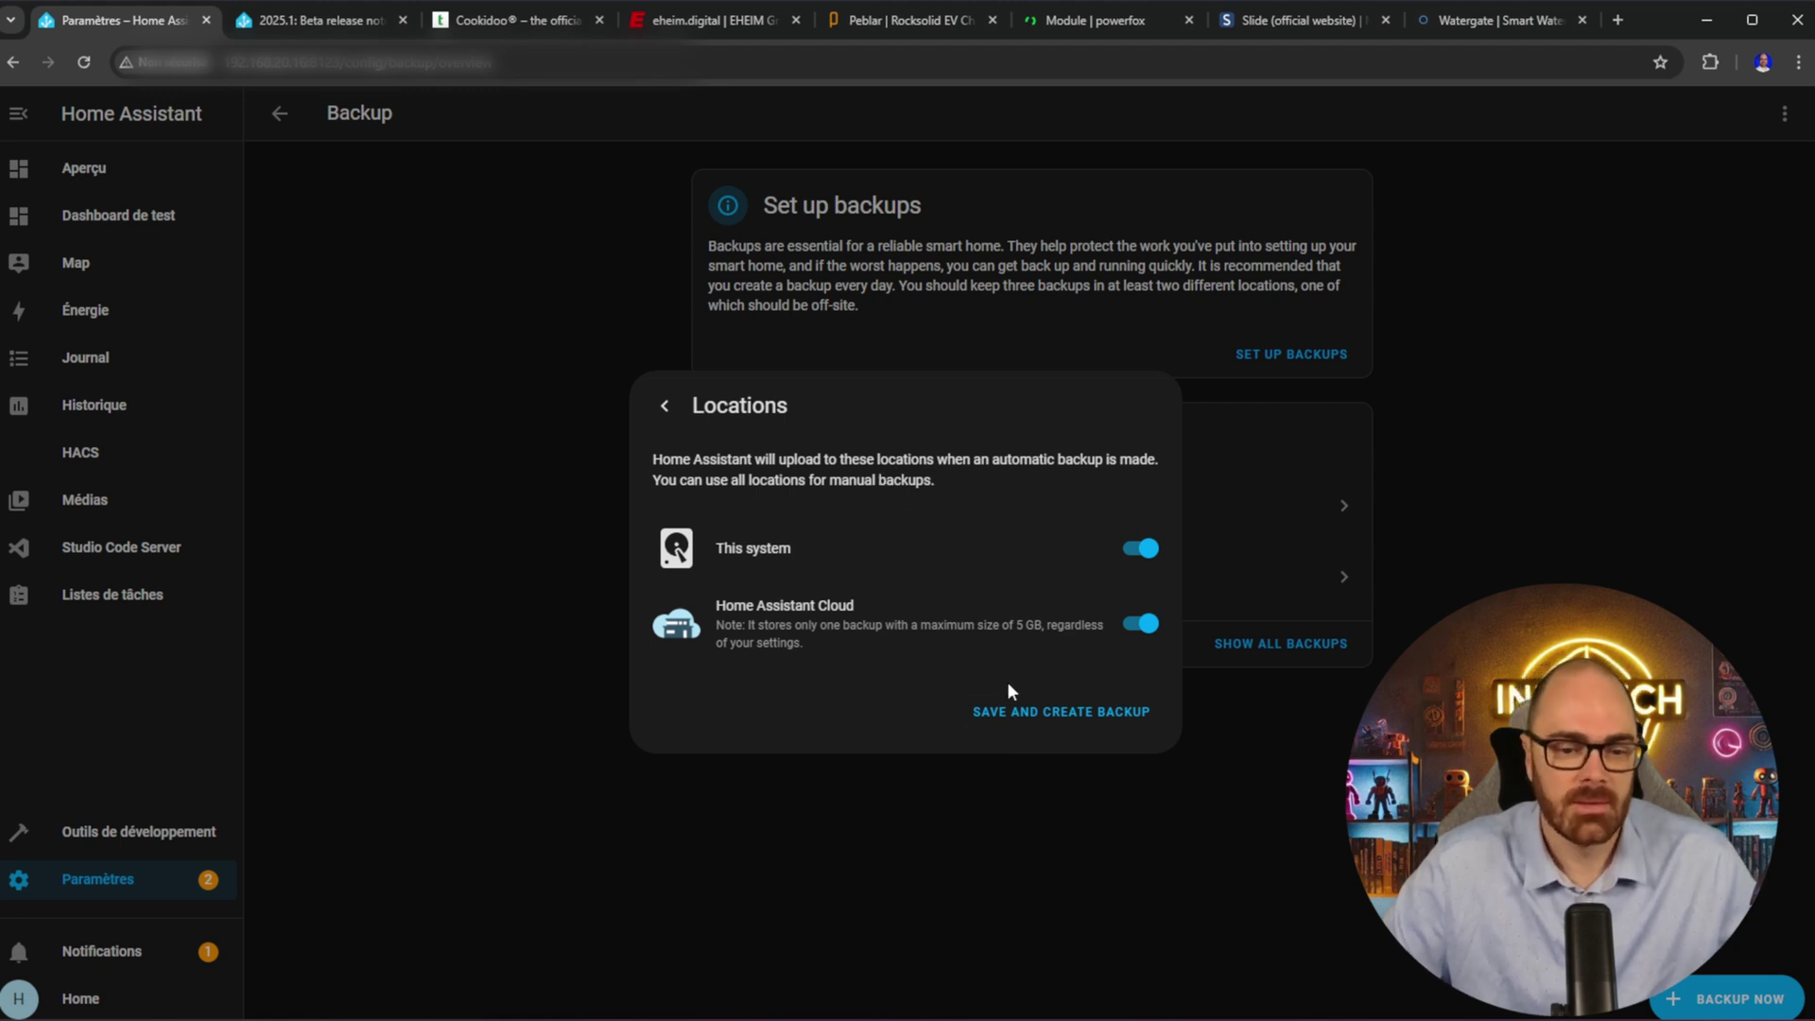
pyautogui.click(994, 728)
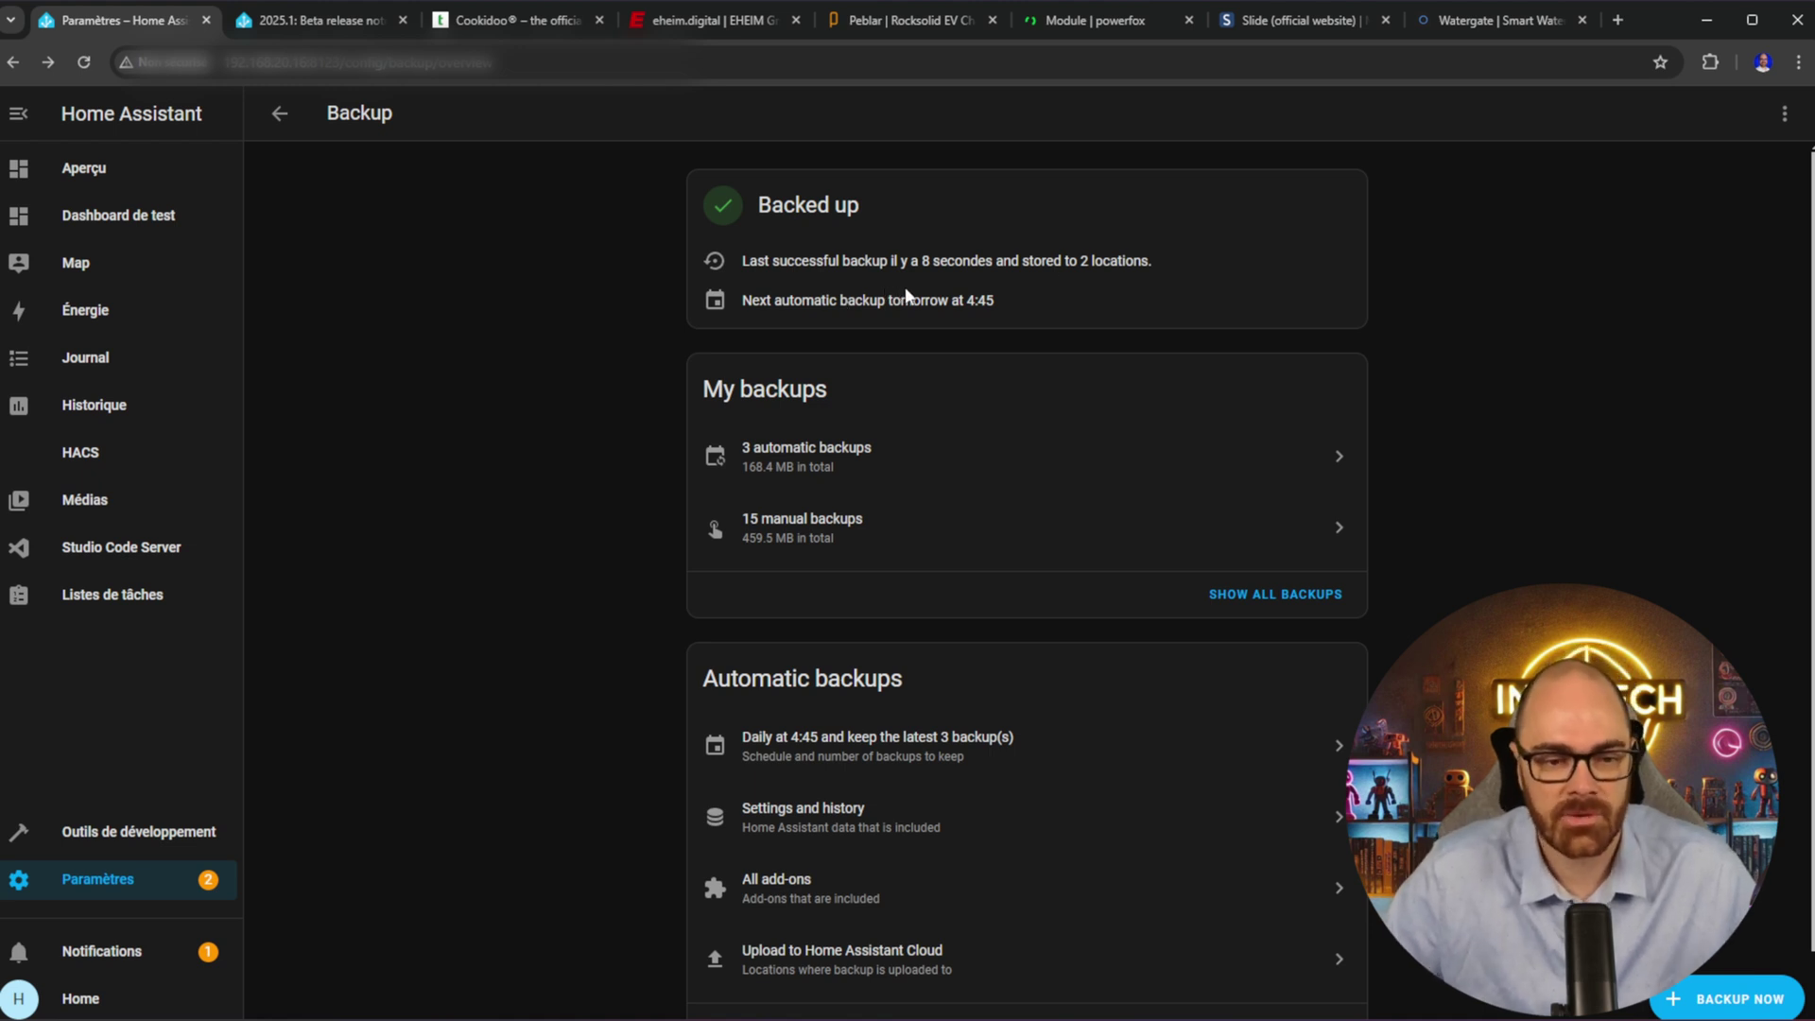
pyautogui.scroll(-1, 962, 262)
pyautogui.scroll(1, 963, 262)
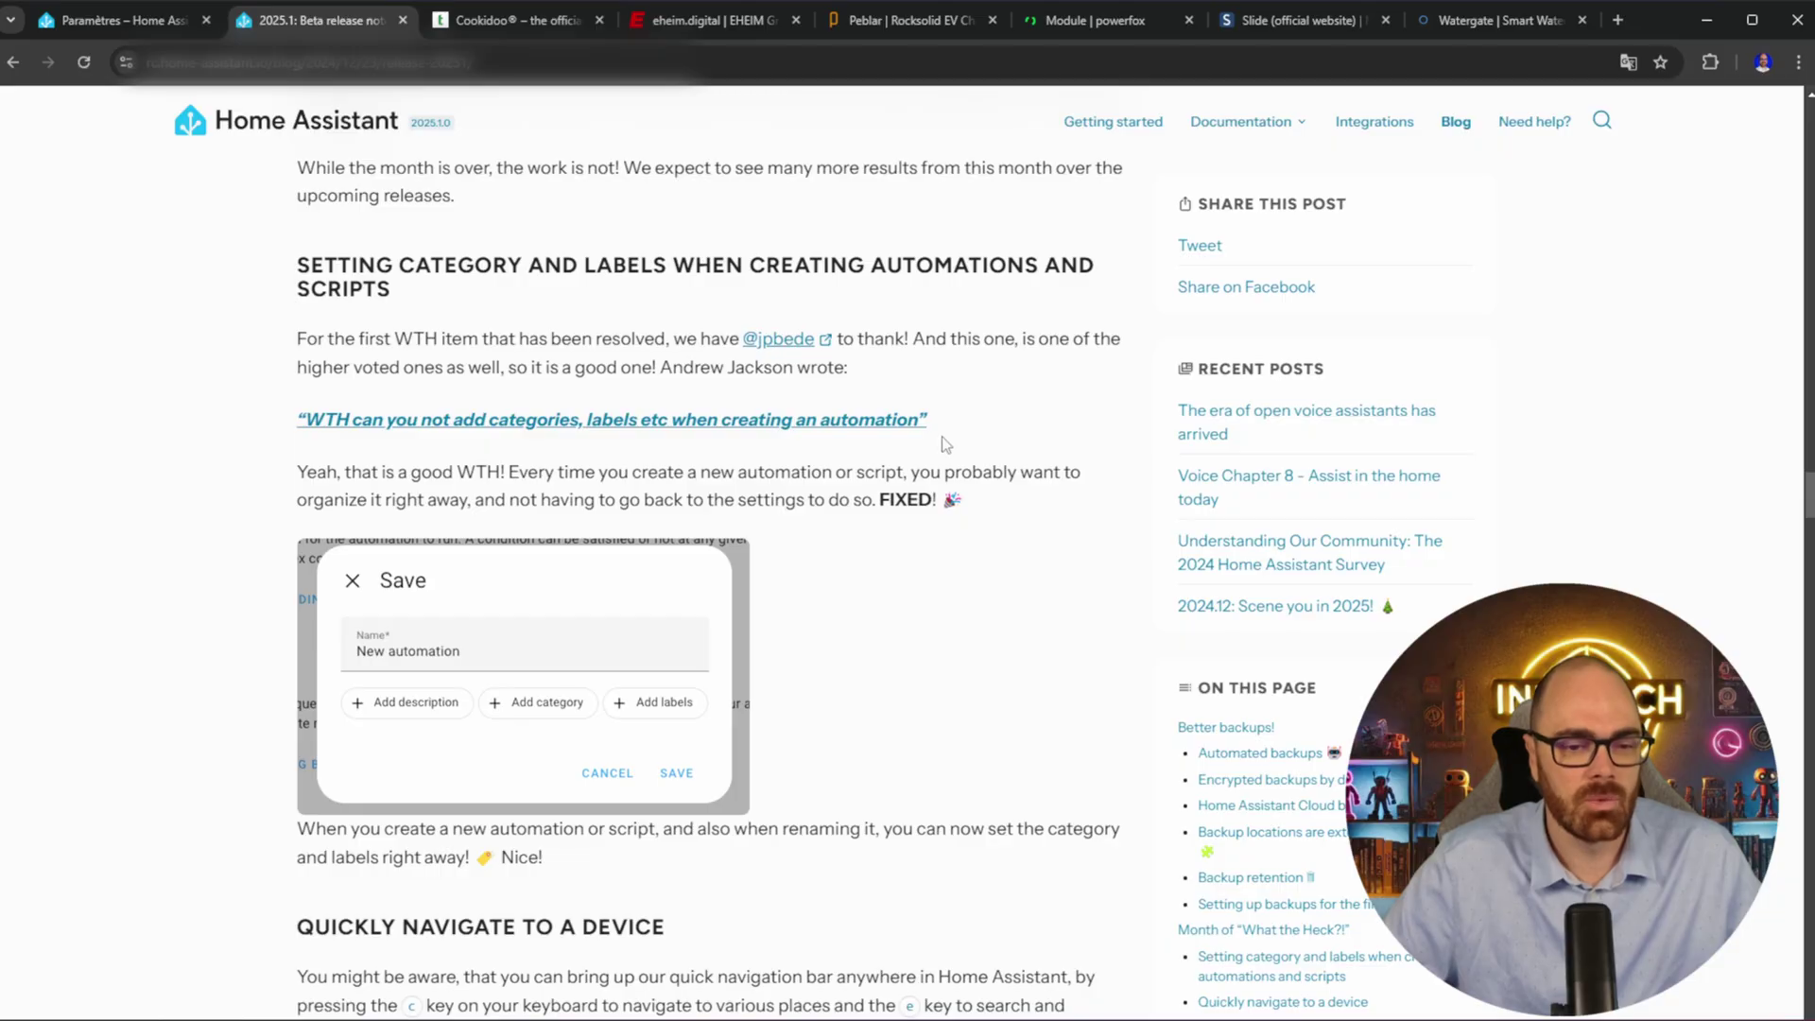
# Read the release notes sections on setting category and labels for automations and on quickly navigating to a device
pyautogui.moveTo(964, 428); pyautogui.dragTo(291, 420)
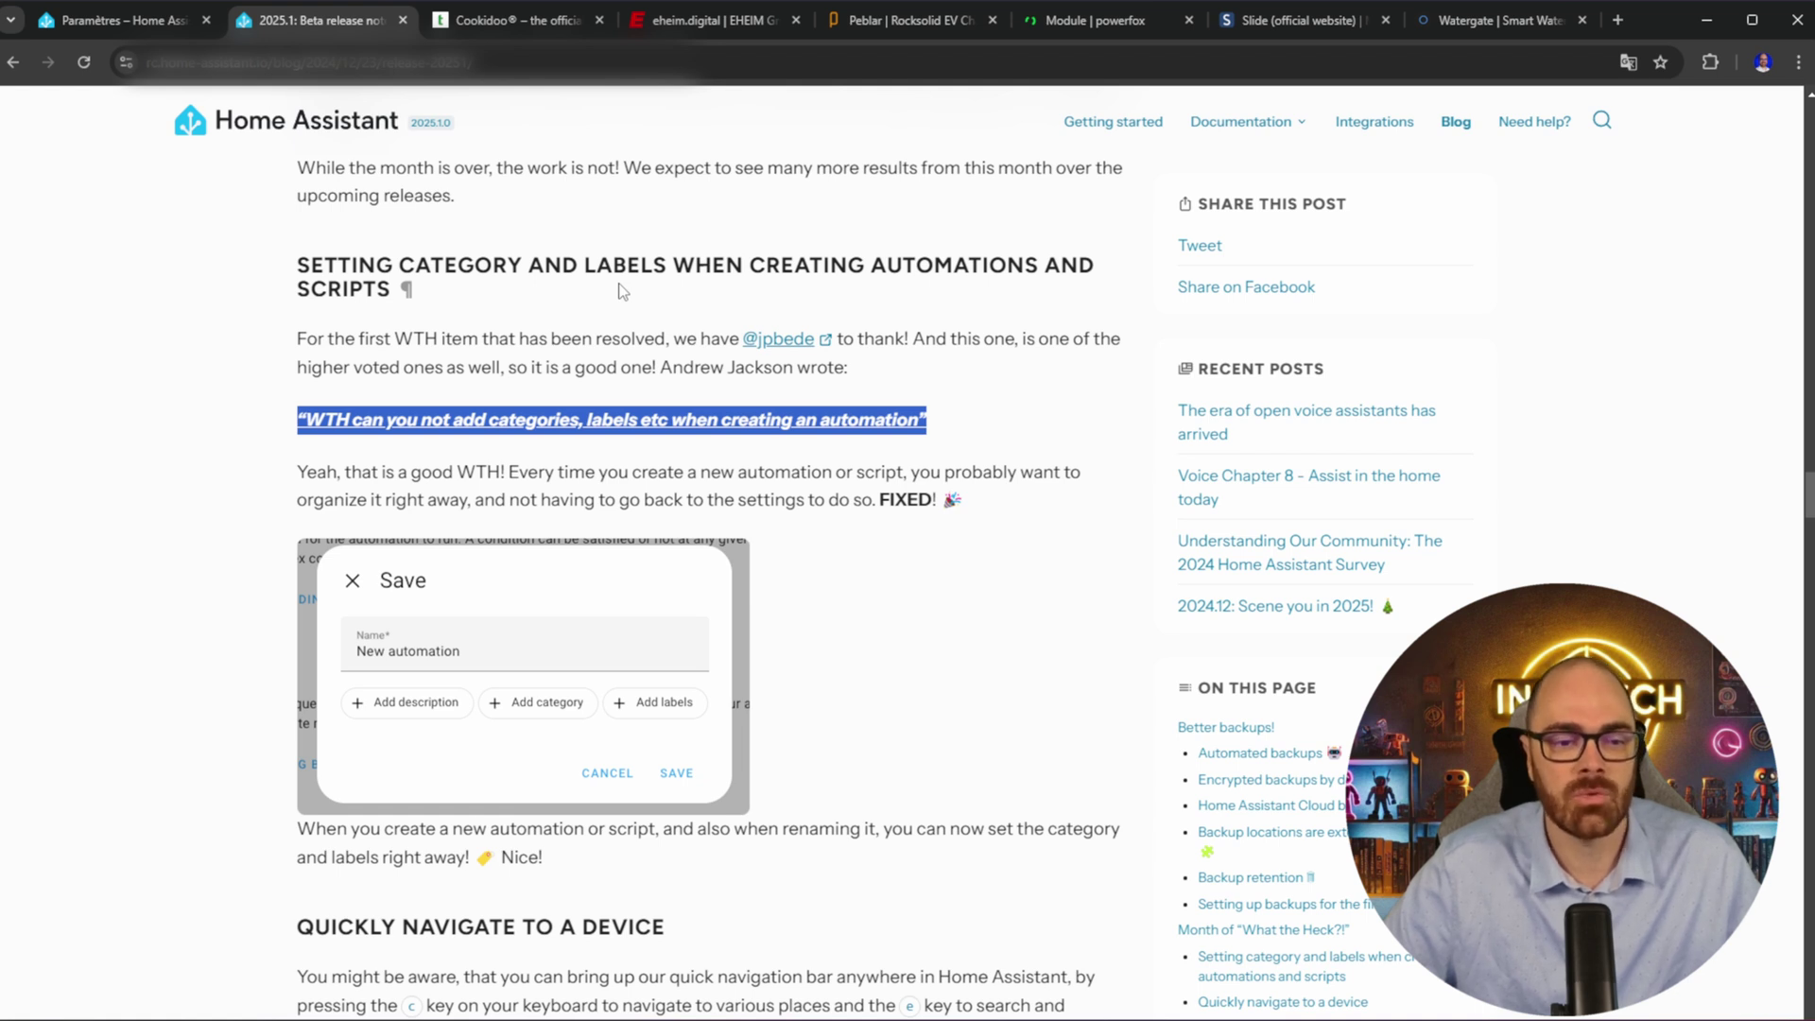
pyautogui.scroll(-2, 622, 299)
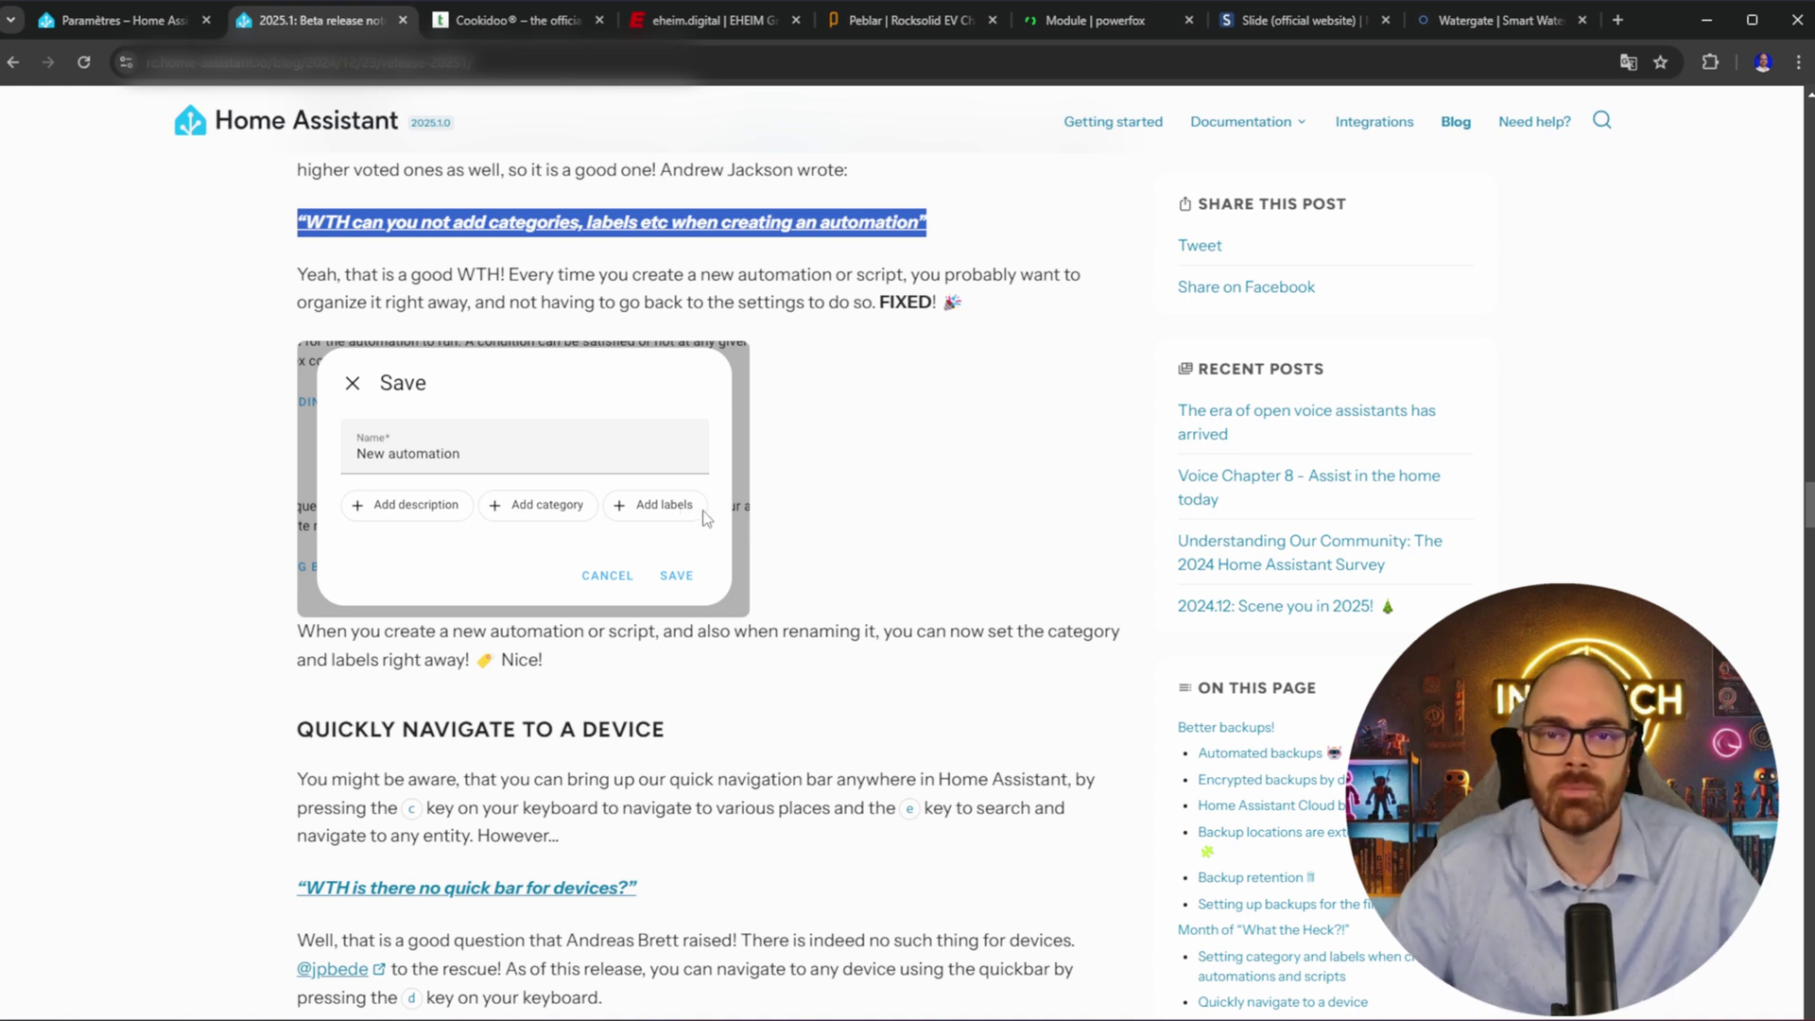
pyautogui.scroll(-5, 725, 432)
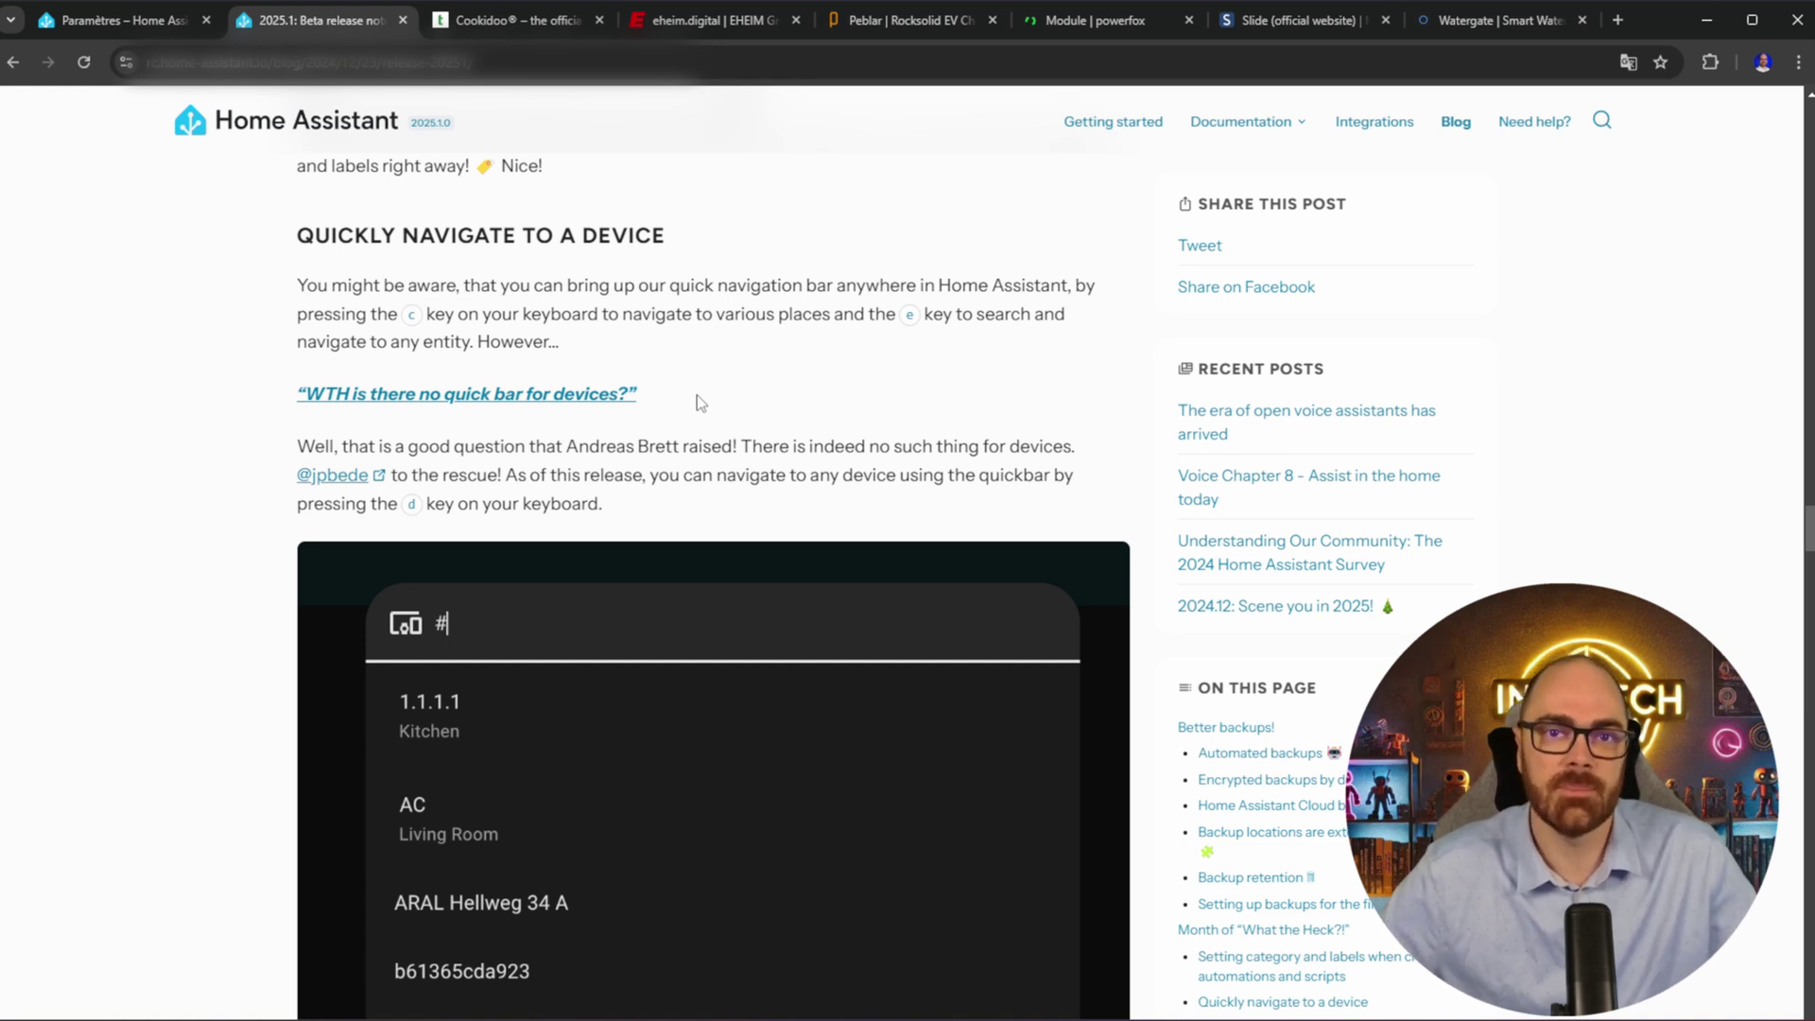
pyautogui.scroll(-1, 685, 402)
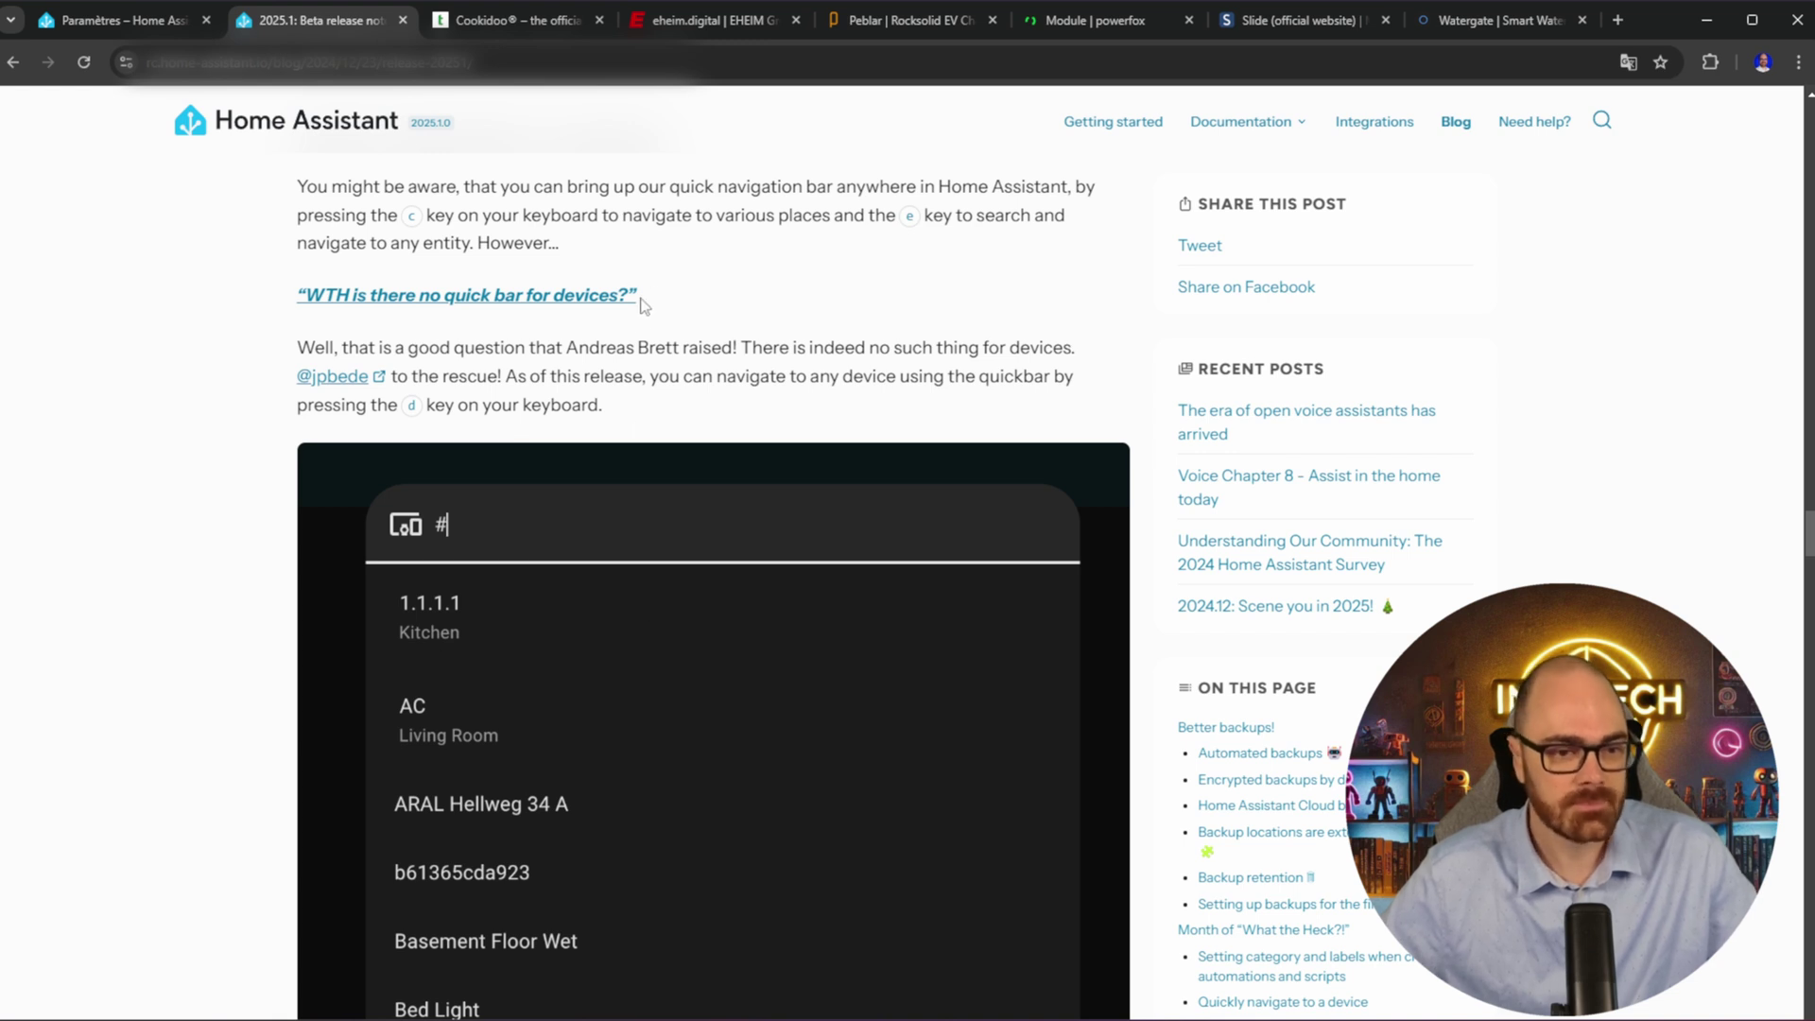
# Search the Home Assistant devices for elgato with the device quick search and open the Elgato Key Light Mini device page
pyautogui.click(142, 21)
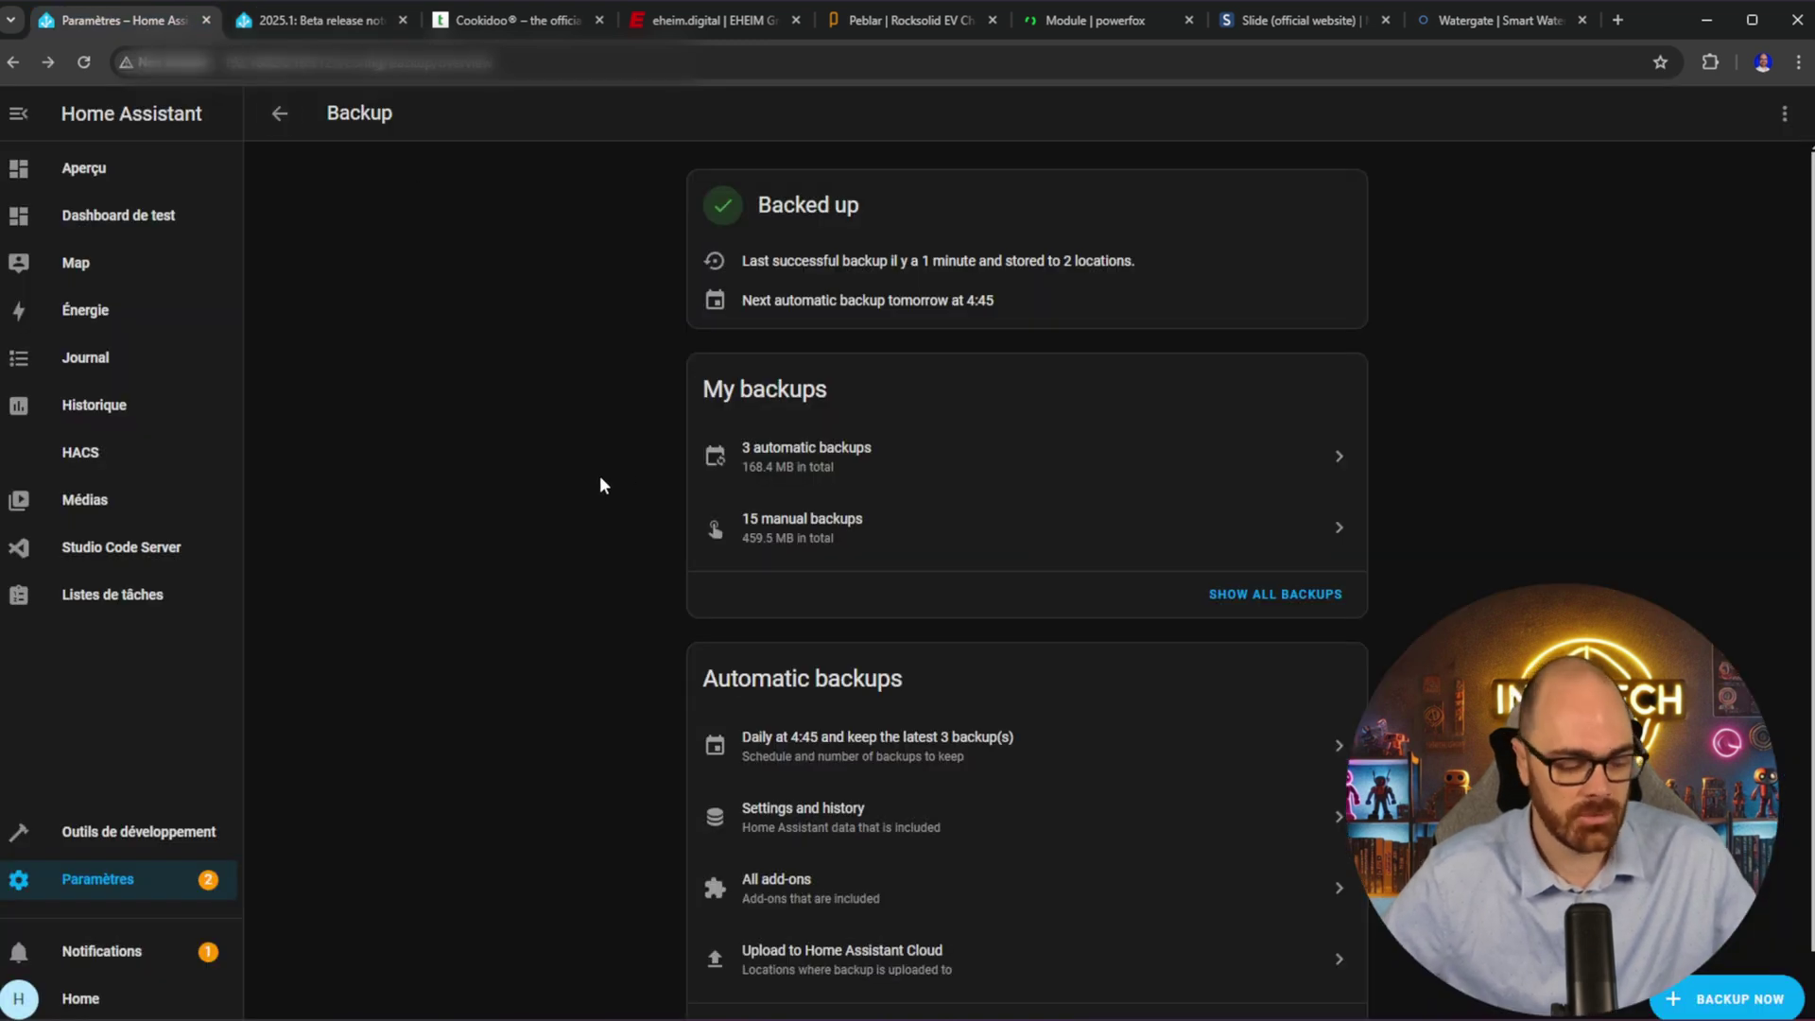
pyautogui.write('d#el')
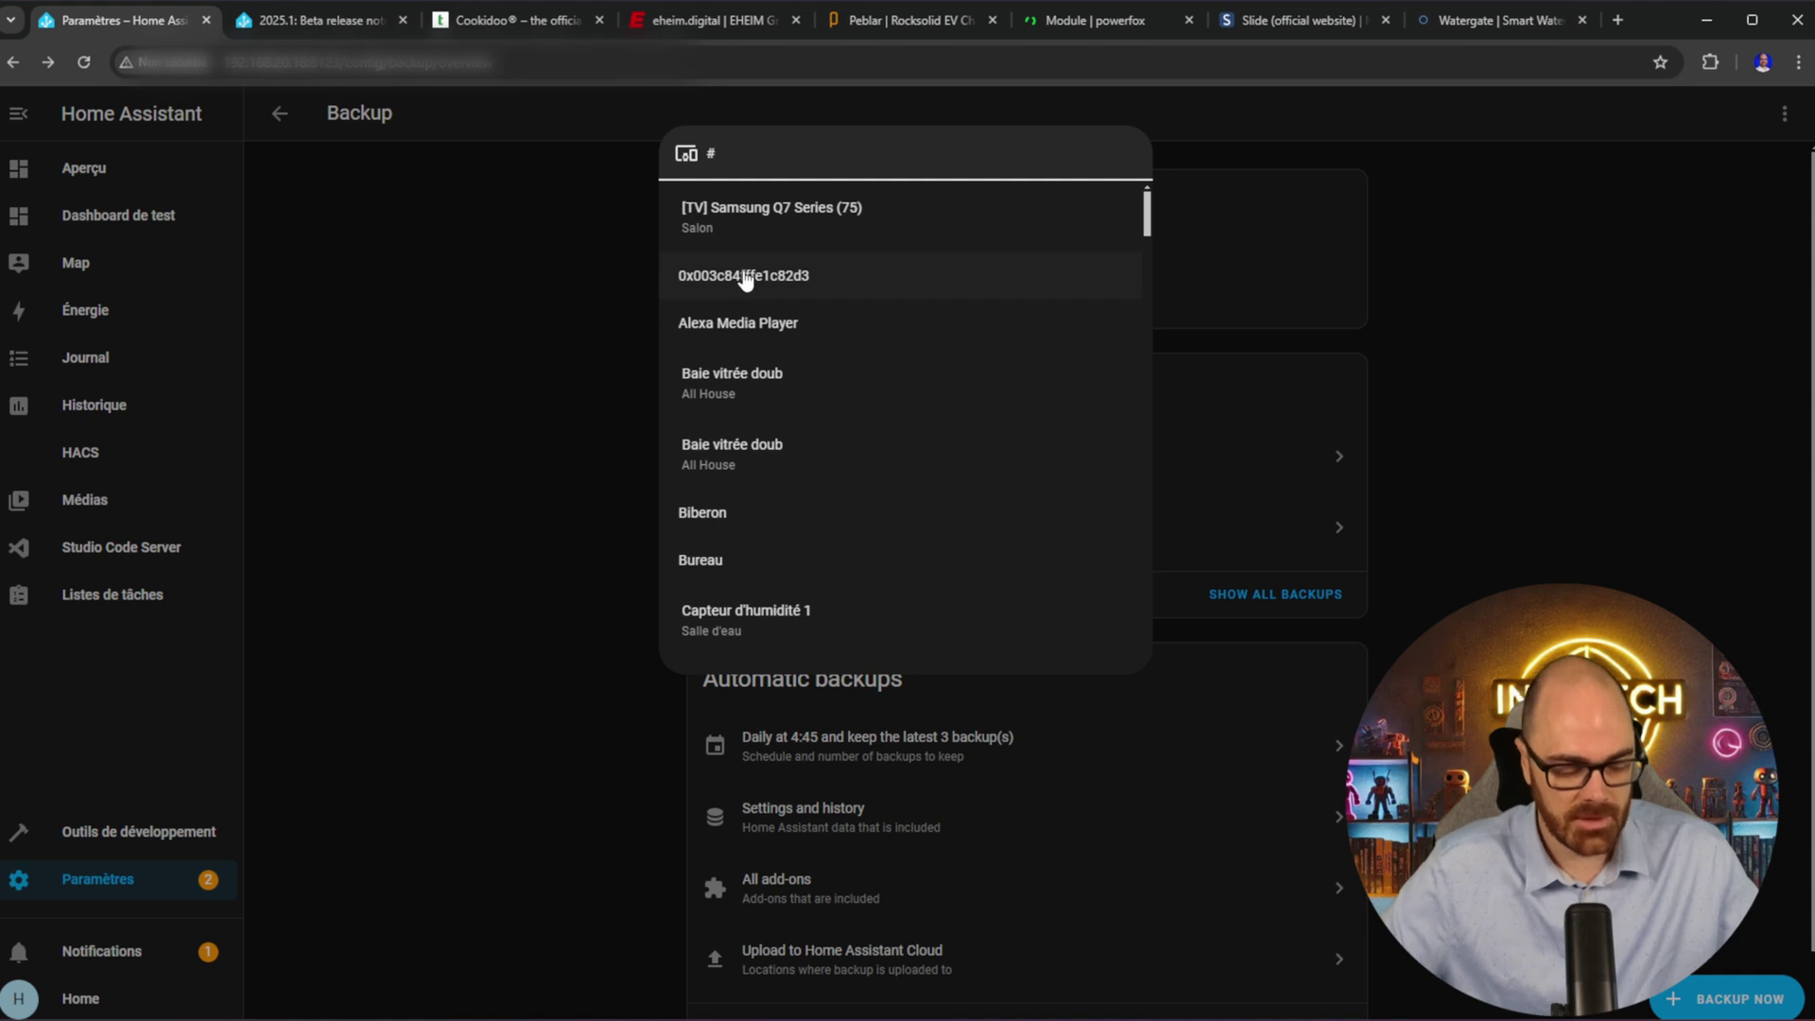
pyautogui.write('gato')
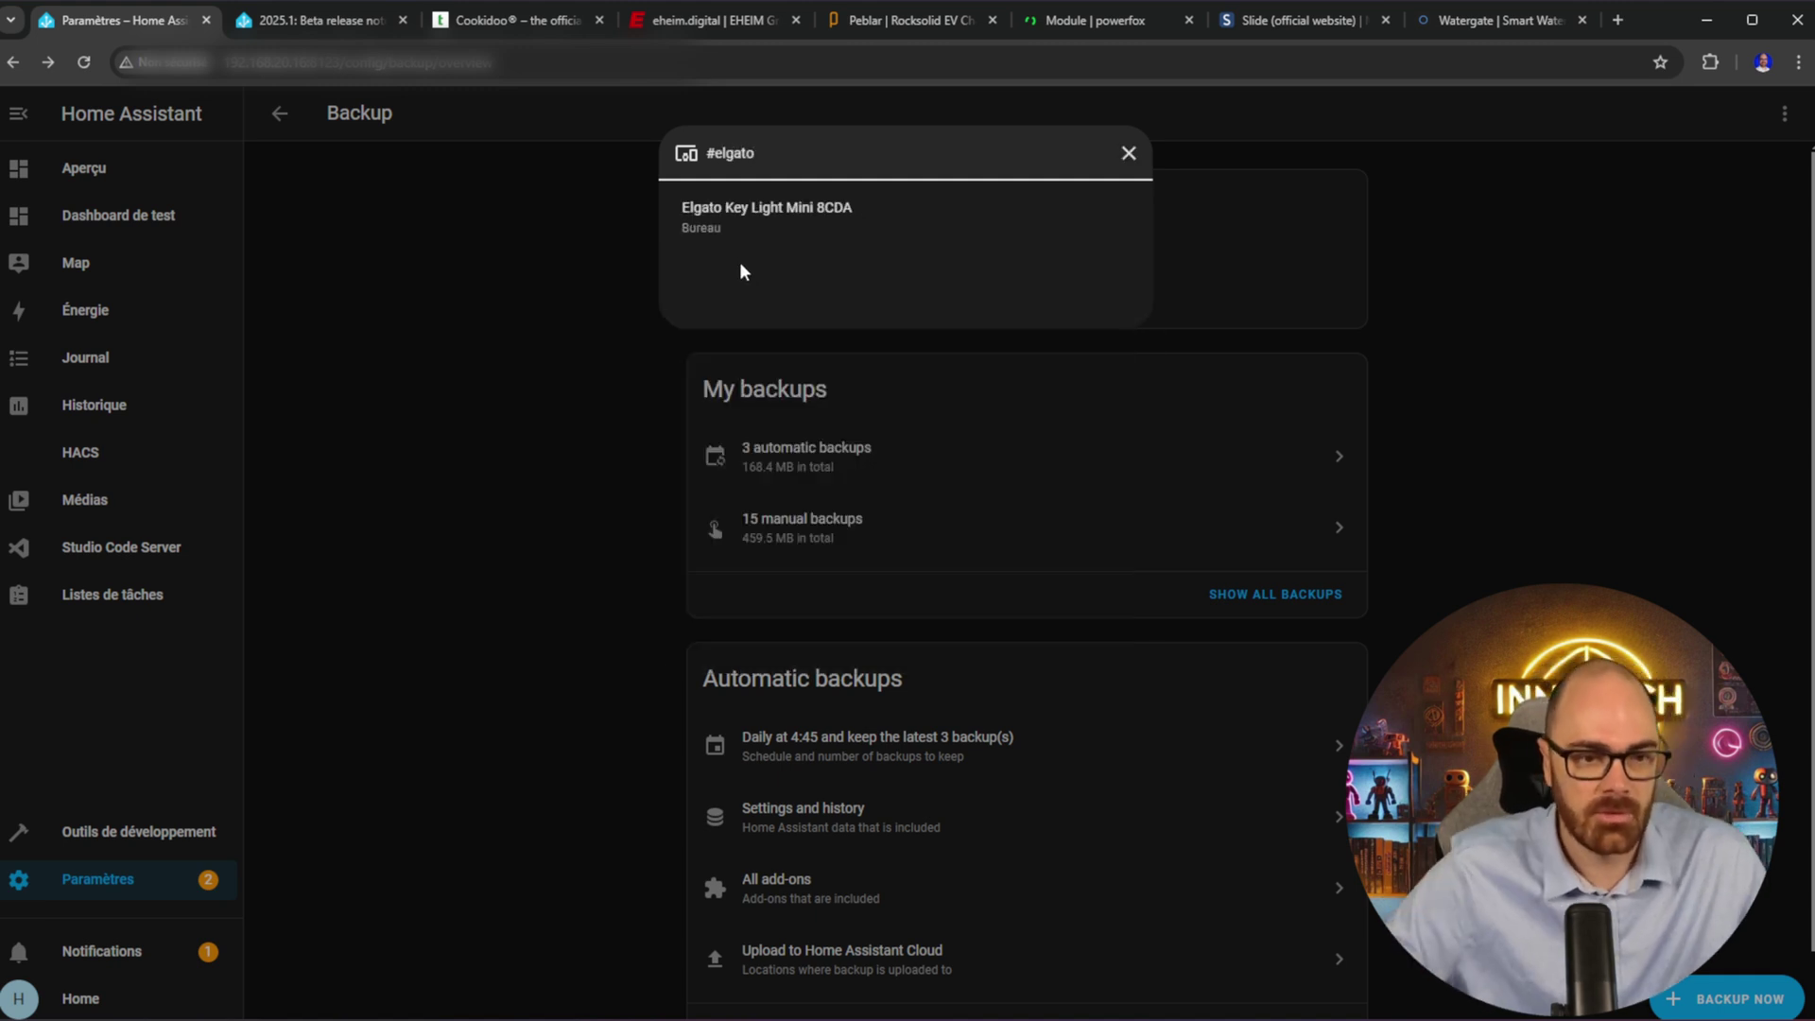
pyautogui.click(740, 208)
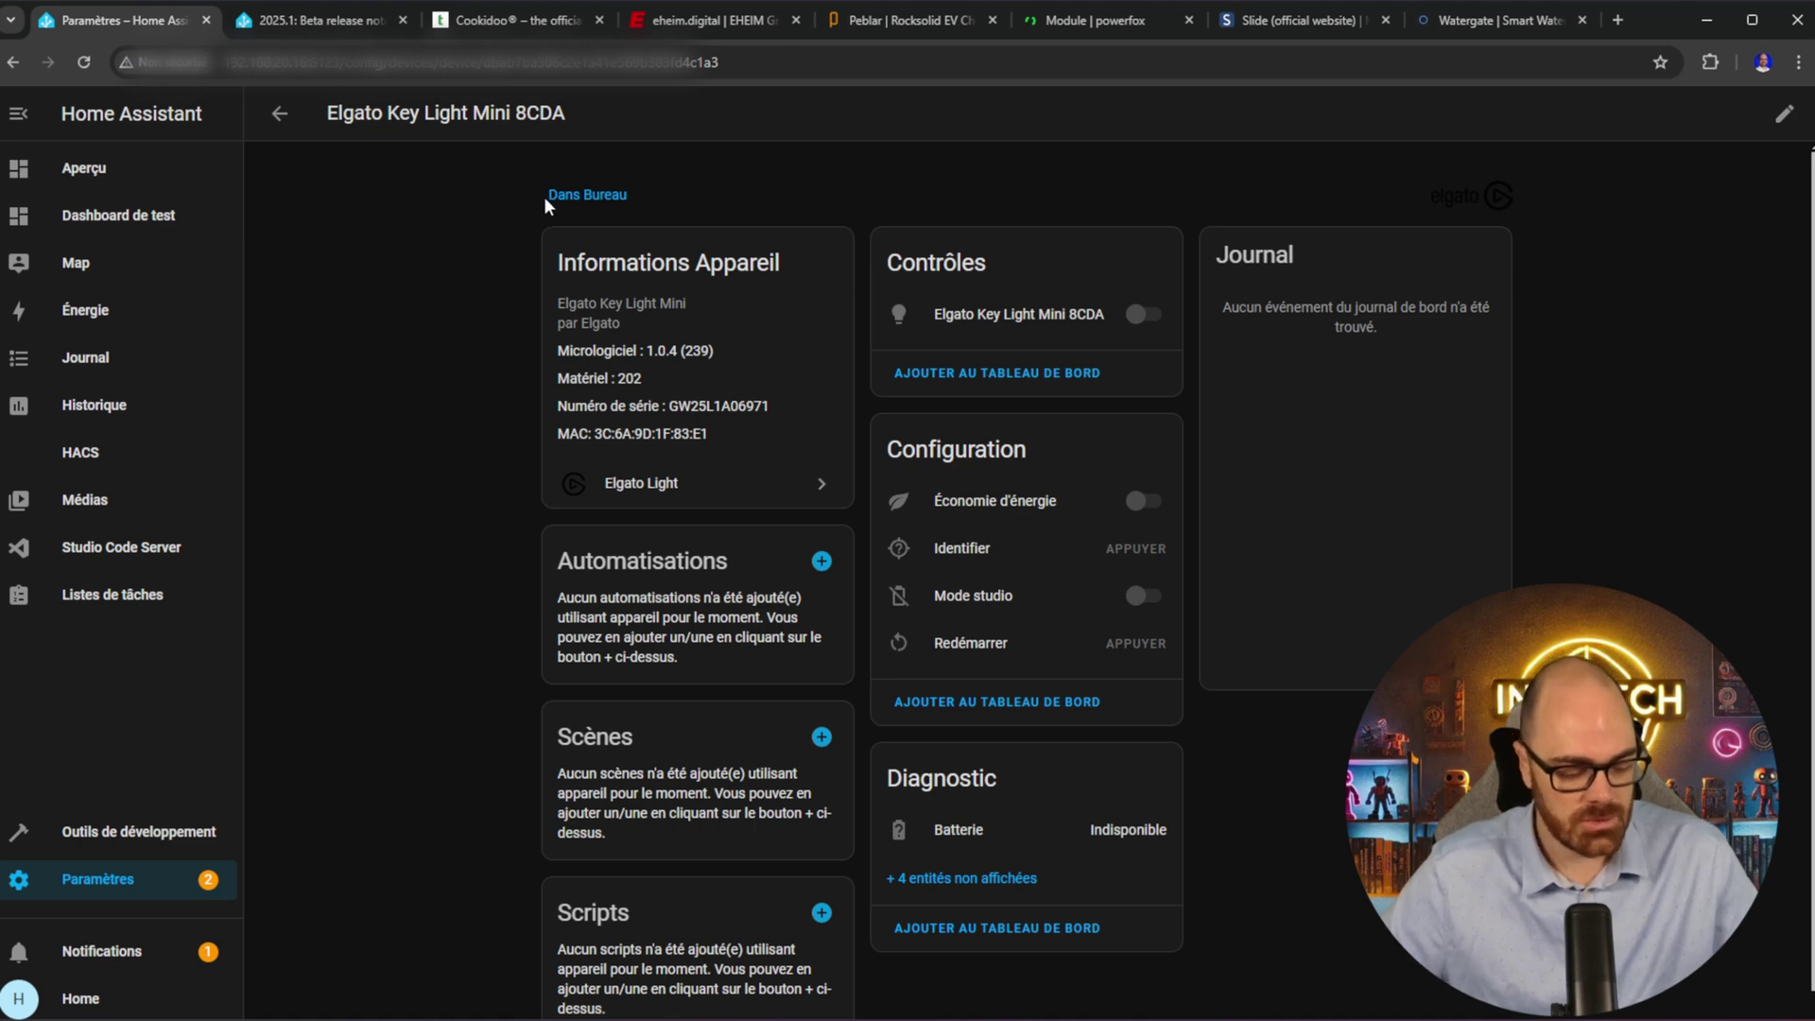
# Go to the backup page through a quick command search for sauvegarde, then bring up the entity quick search
pyautogui.write('cs')
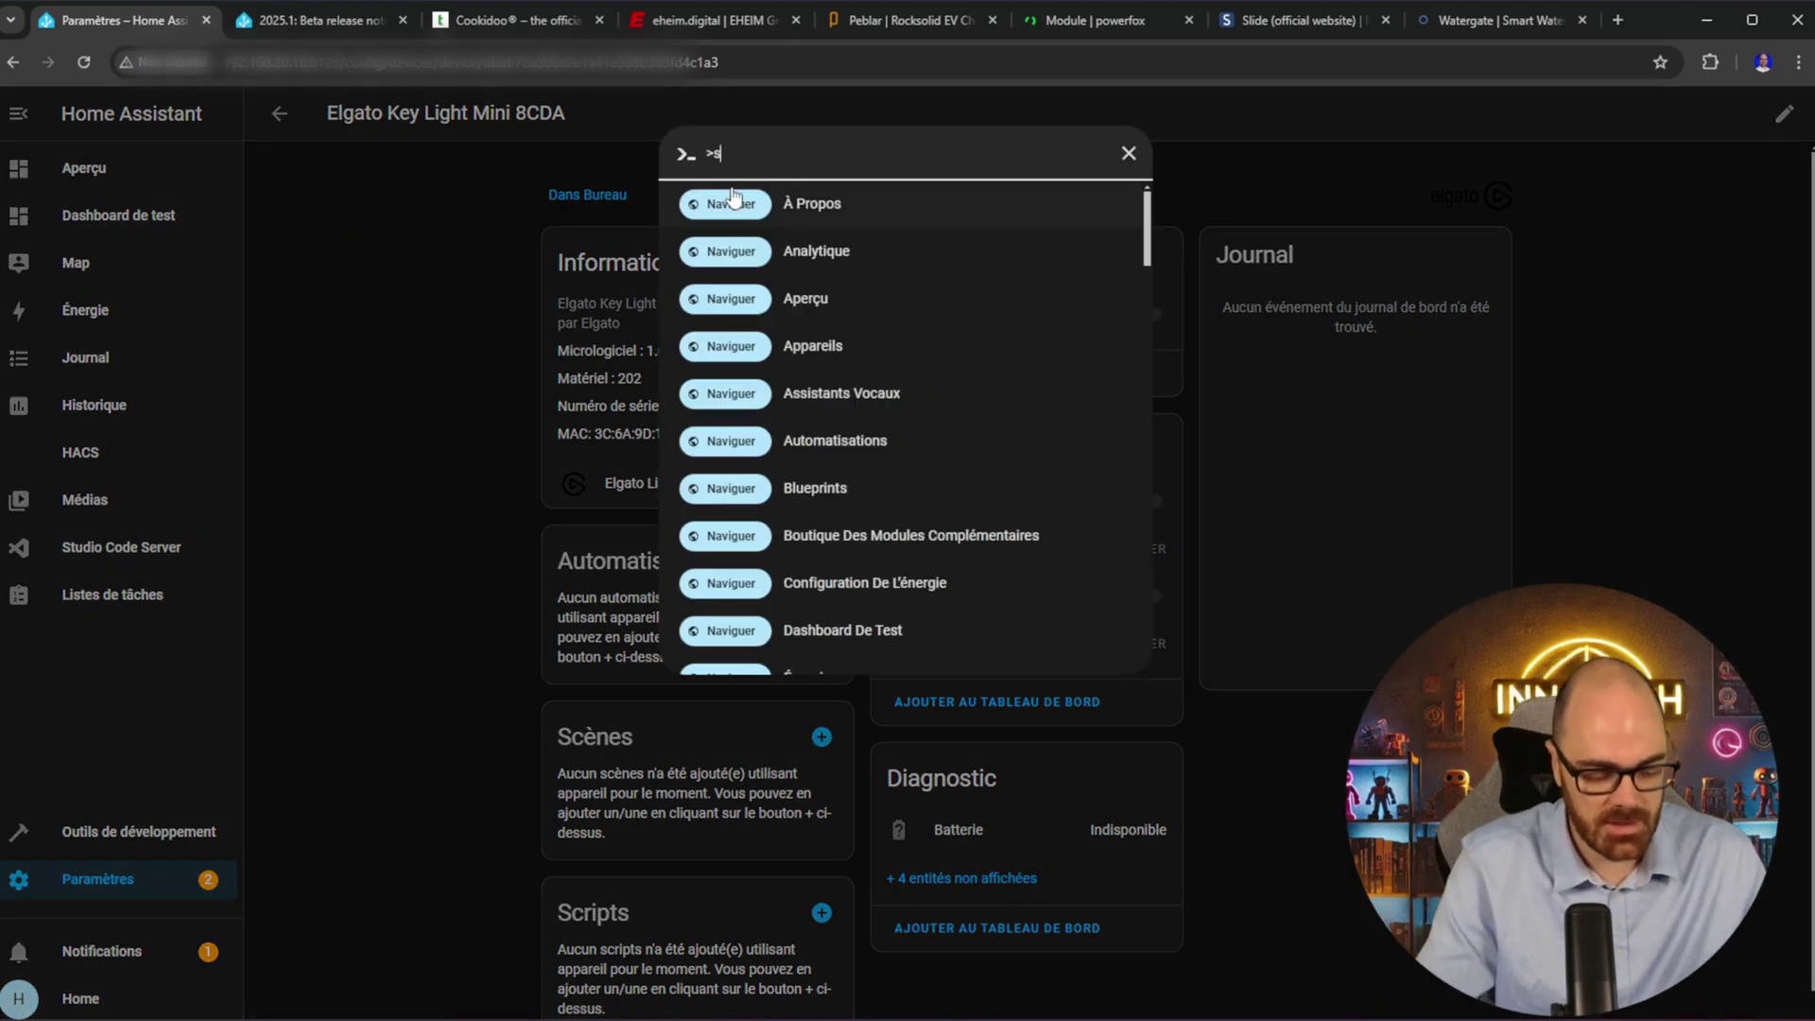
pyautogui.write('auvegarde')
pyautogui.click(813, 202)
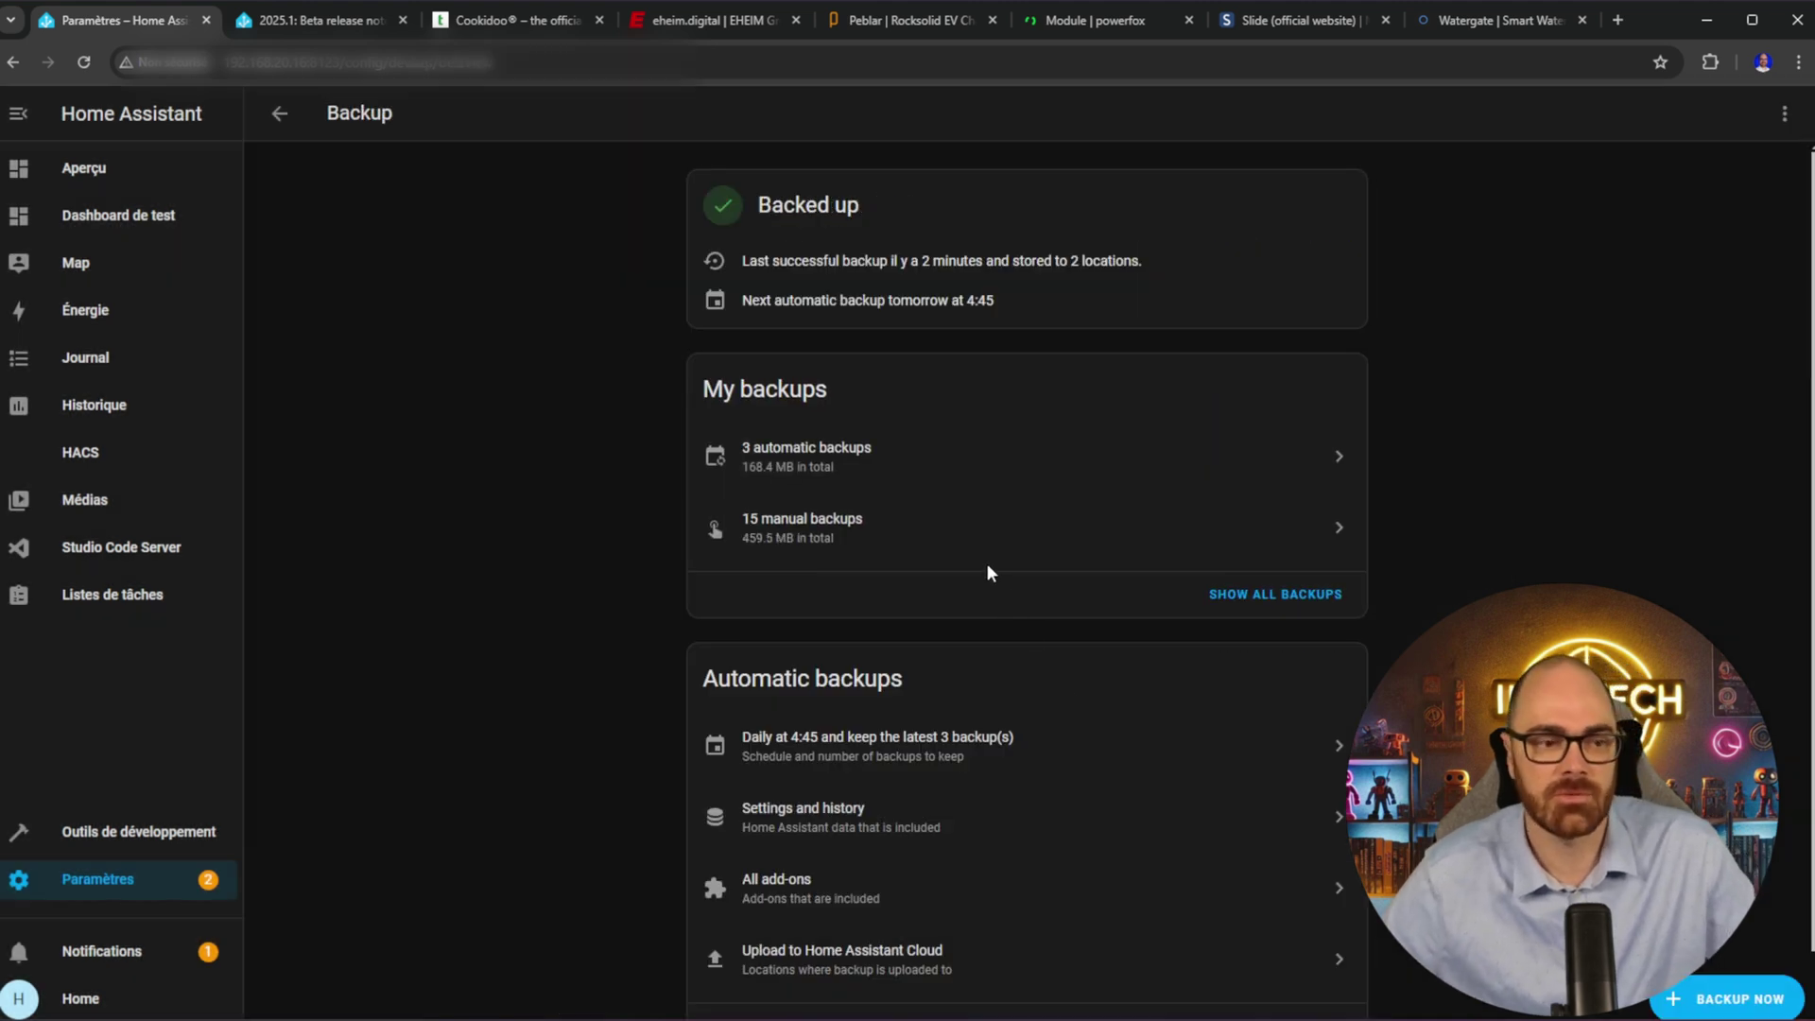
pyautogui.press('e')
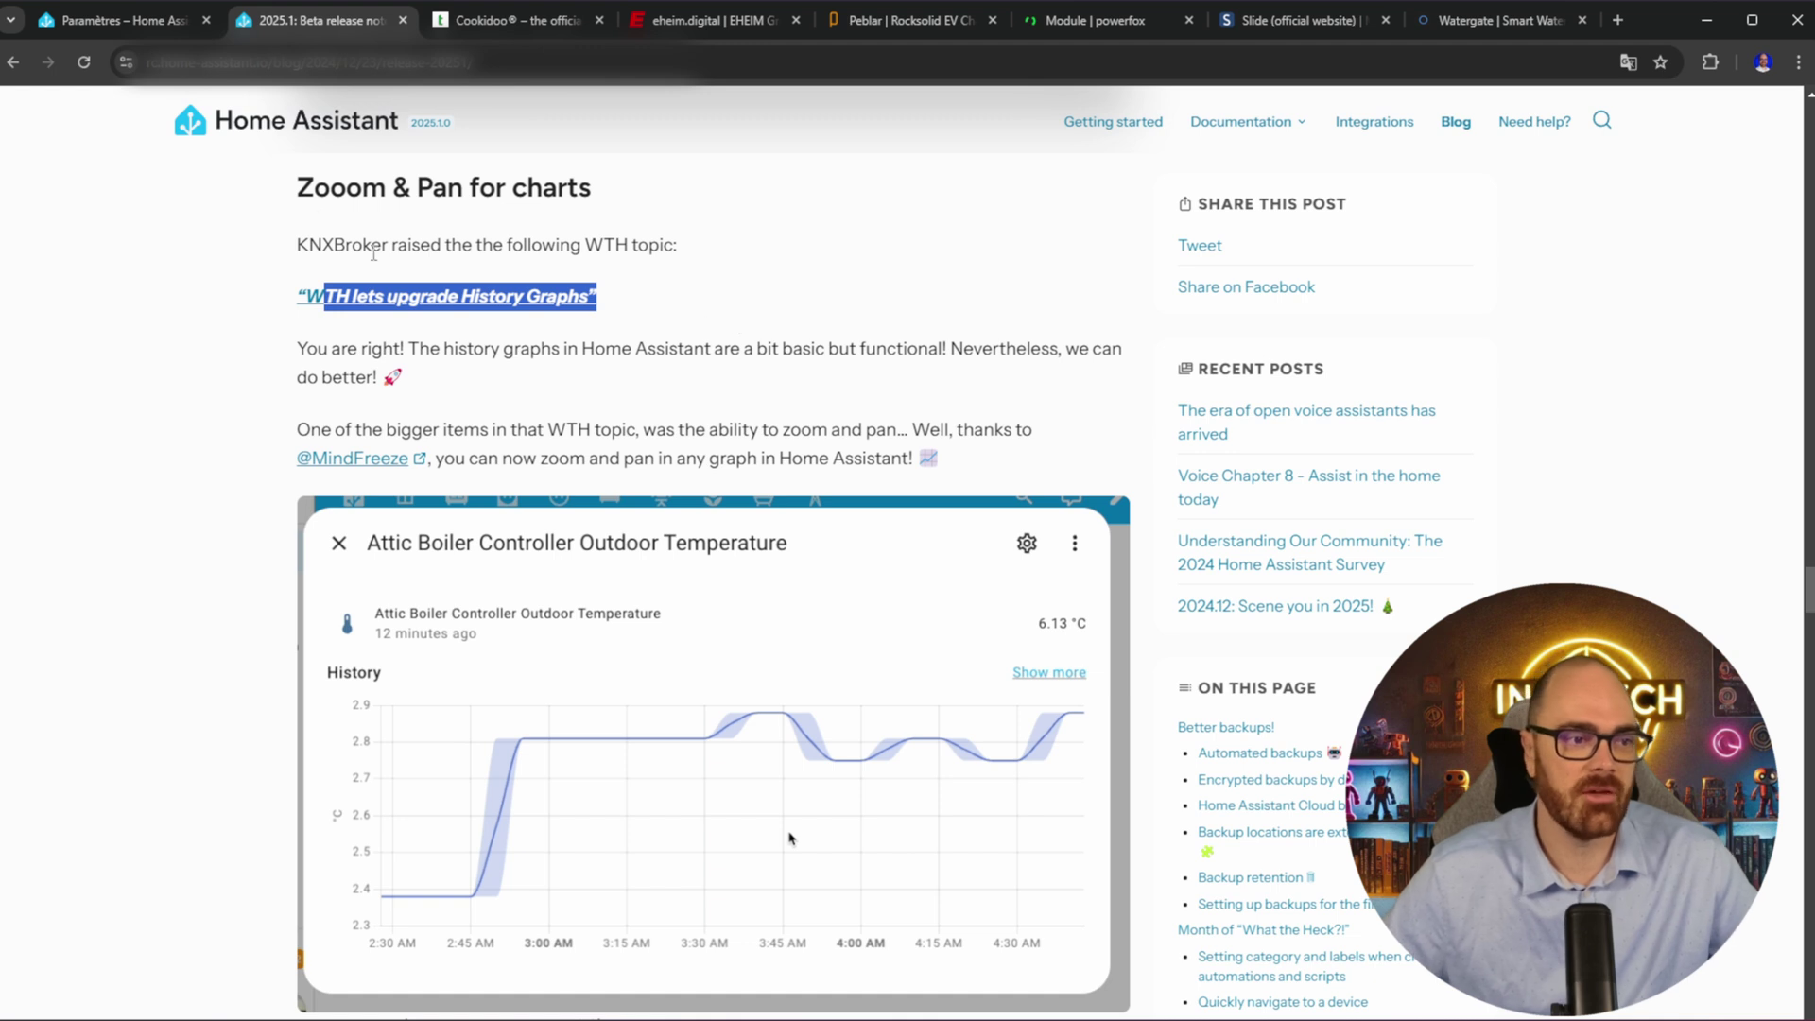
# Open the HY prog Therm temperature history from the Aperçu dashboard and zoom into its chart
pyautogui.click(117, 21)
pyautogui.click(171, 425)
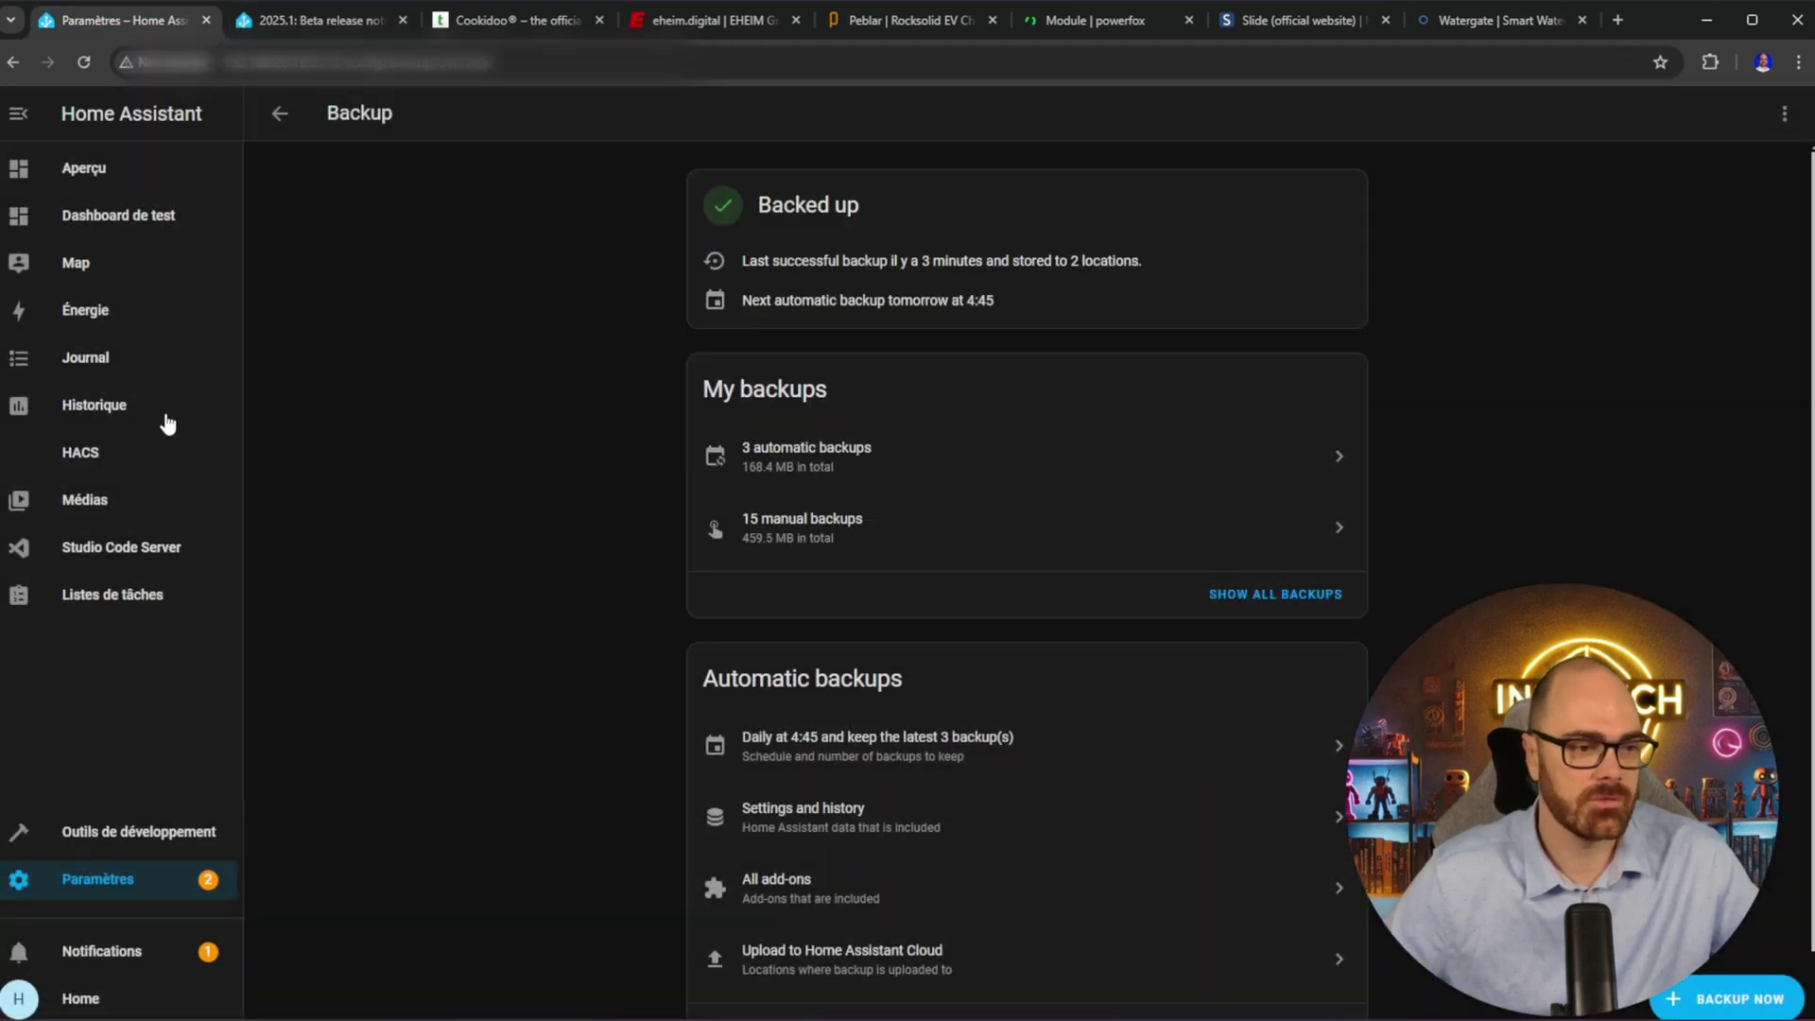
pyautogui.click(118, 889)
pyautogui.click(57, 180)
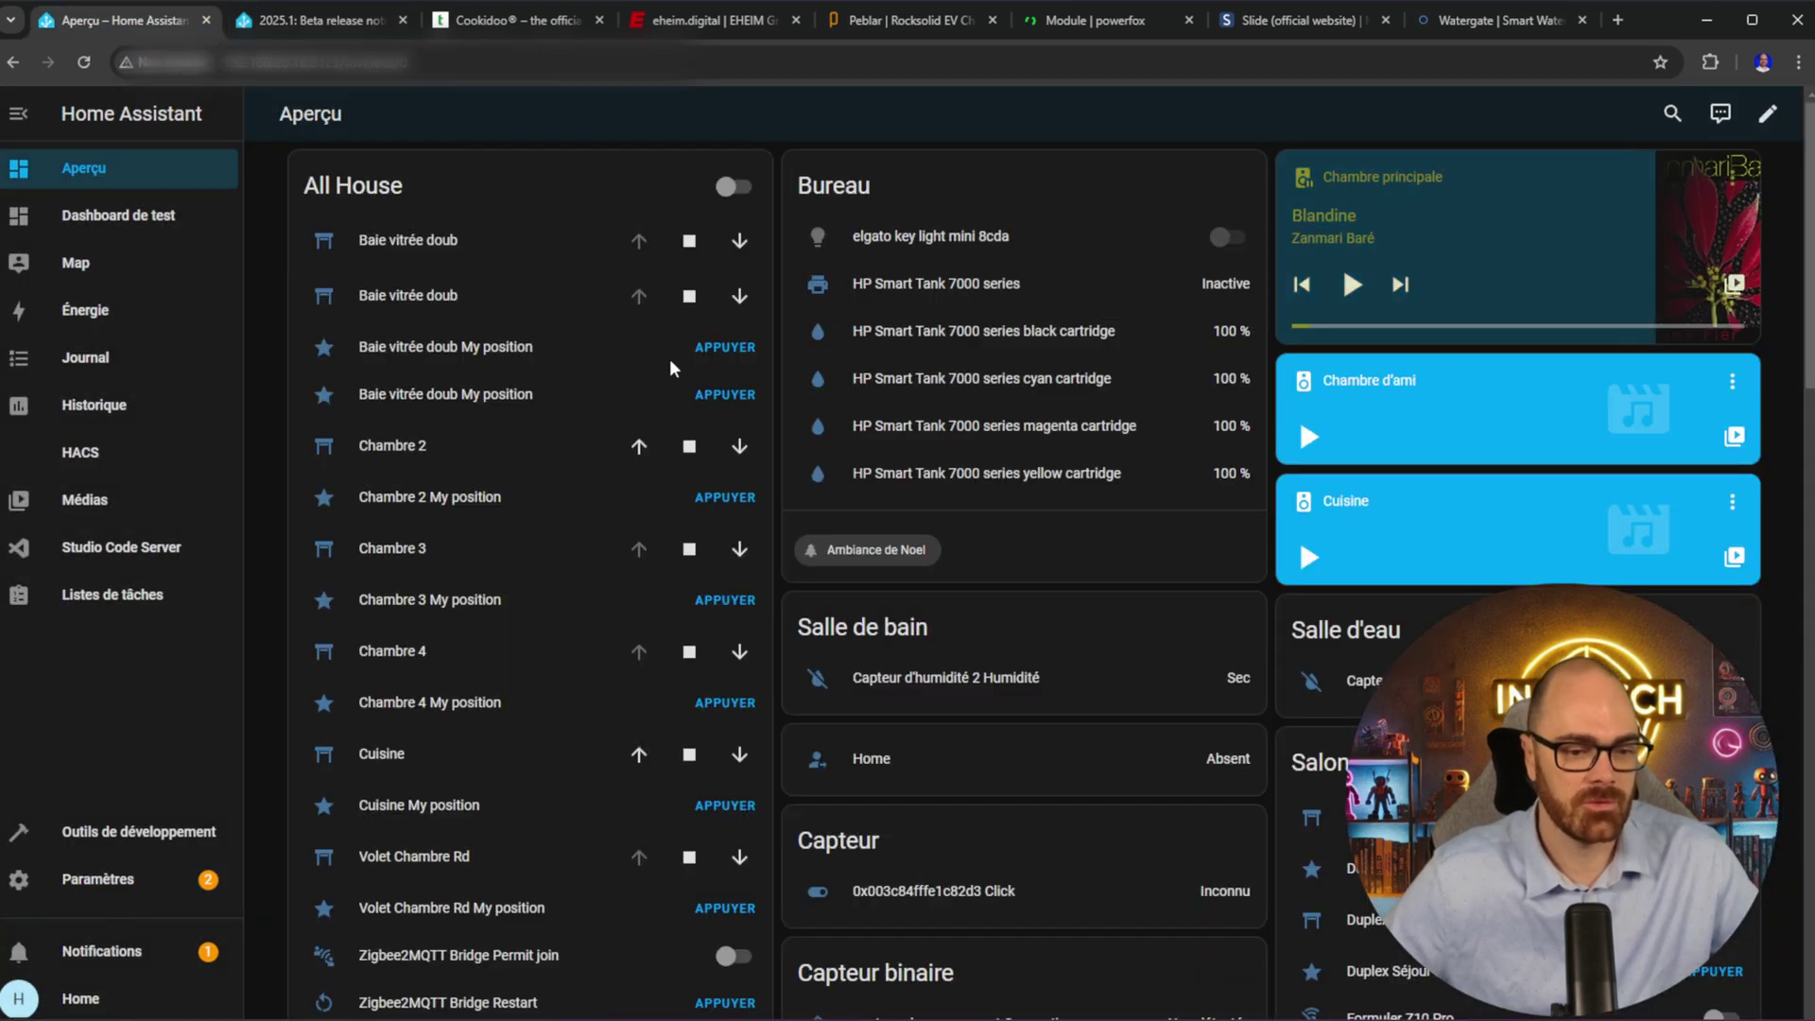
pyautogui.scroll(-5, 628, 344)
pyautogui.click(401, 700)
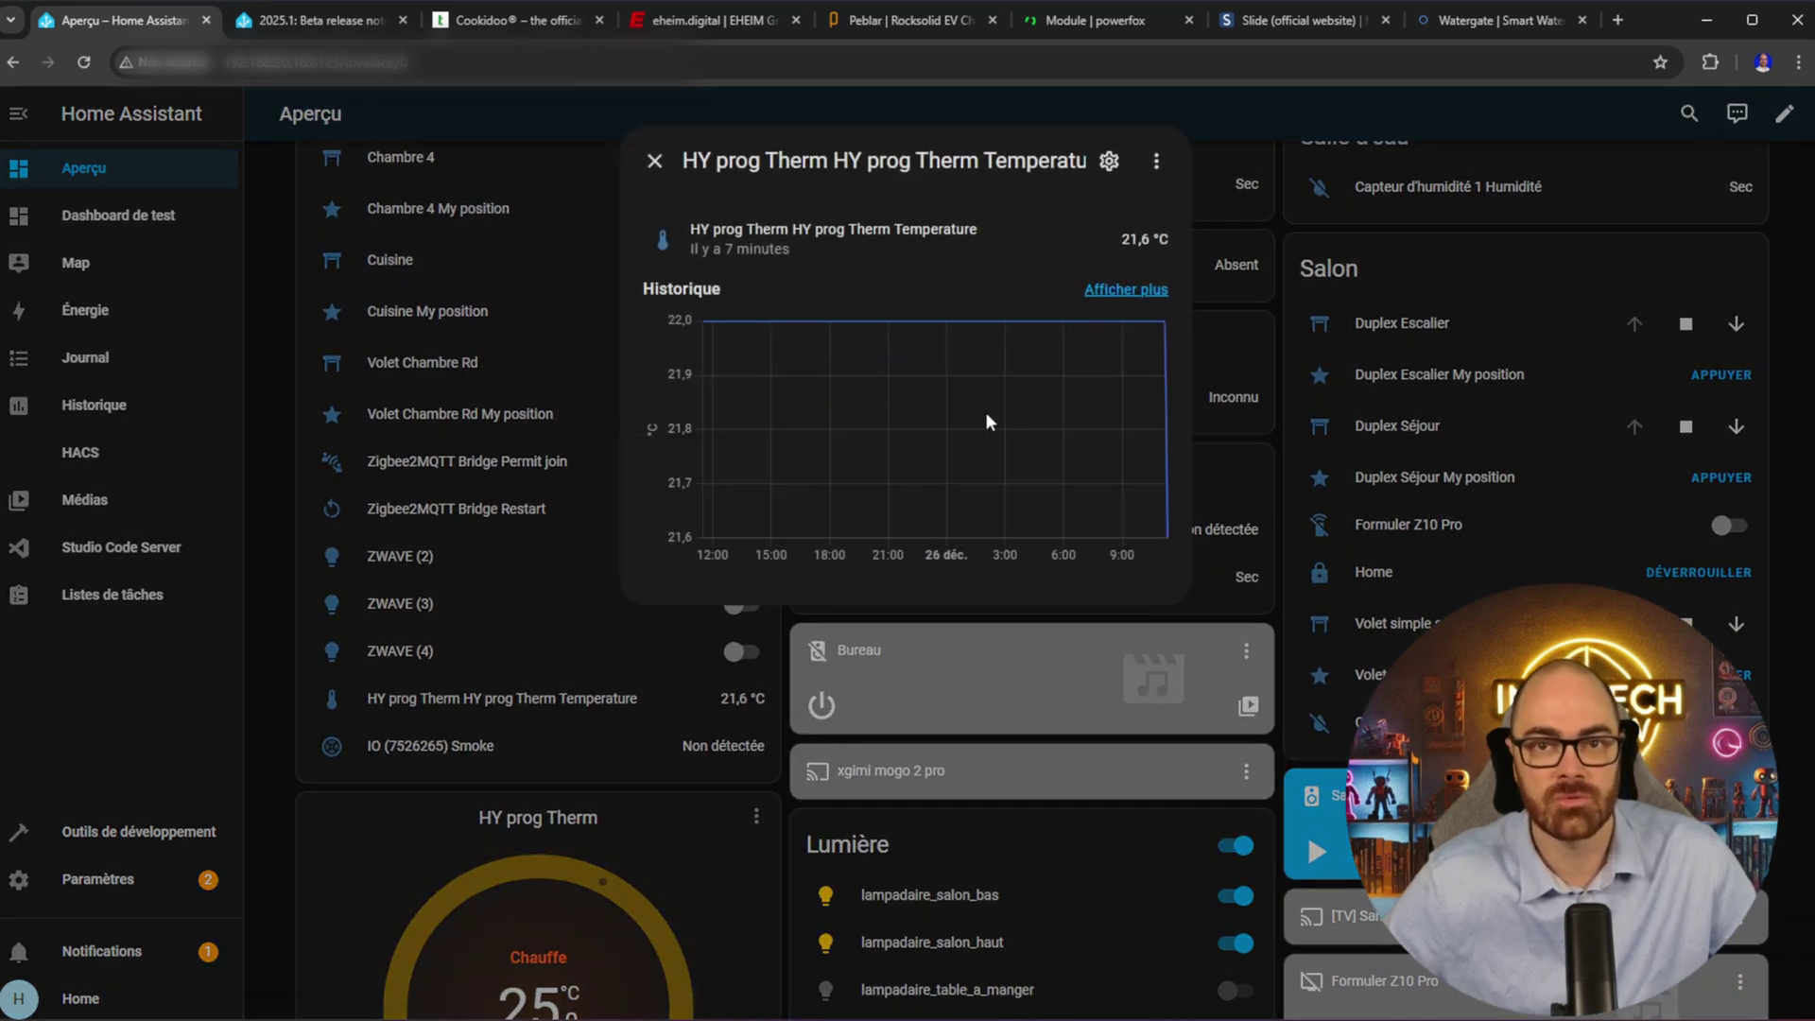
pyautogui.moveTo(974, 429)
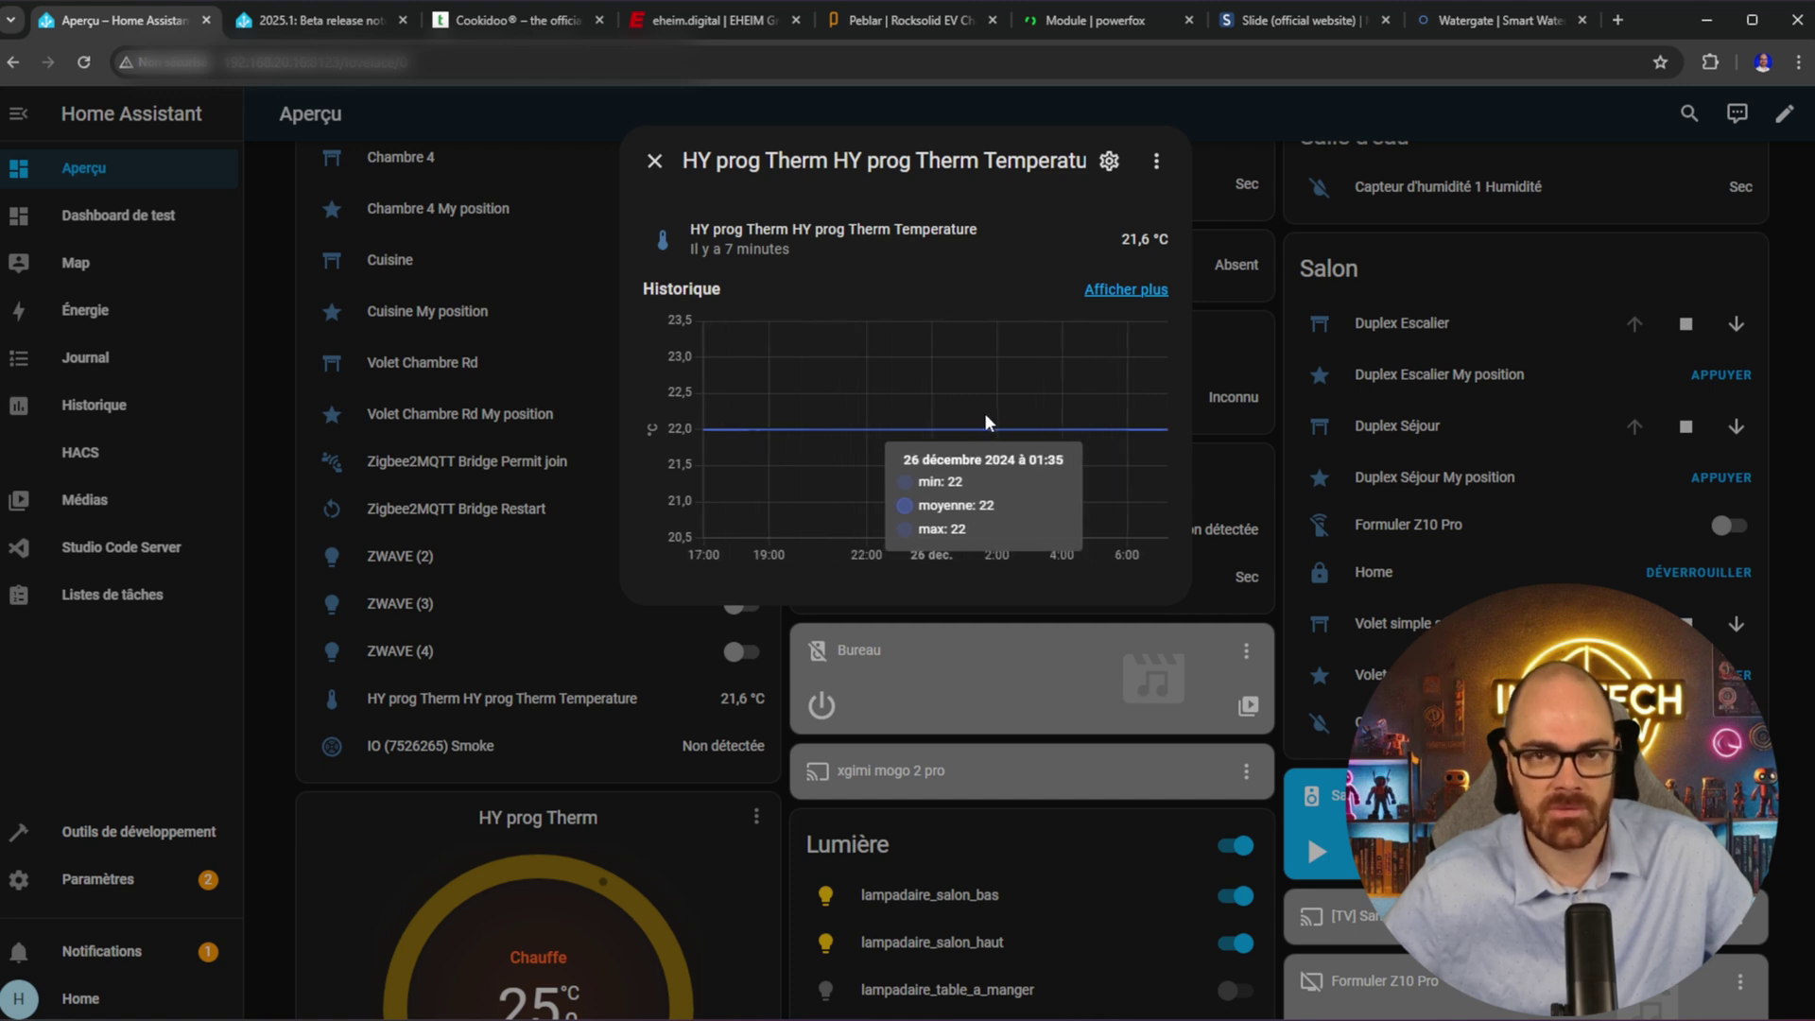
# Return to the release notes and read the section on controlling the default exposure of new entities to Assist
pyautogui.hotkey('ctrl', 'Tab')
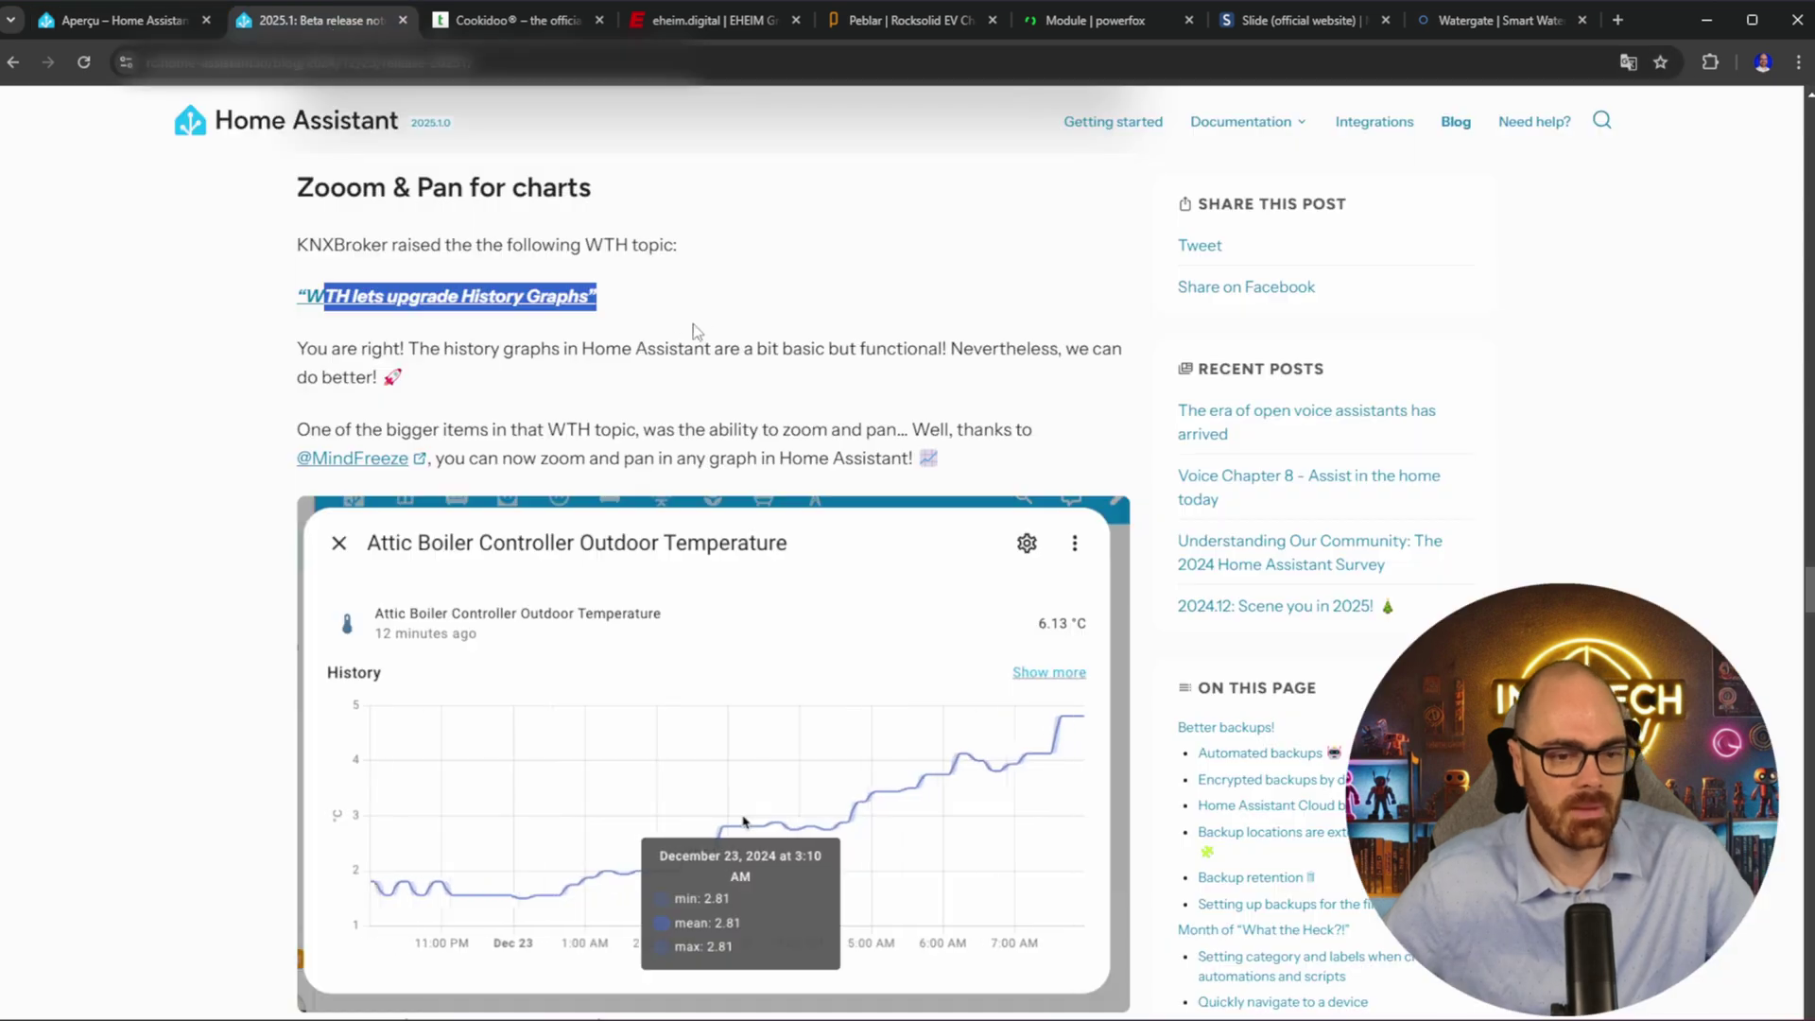
pyautogui.scroll(-8, 694, 323)
pyautogui.scroll(-2, 690, 222)
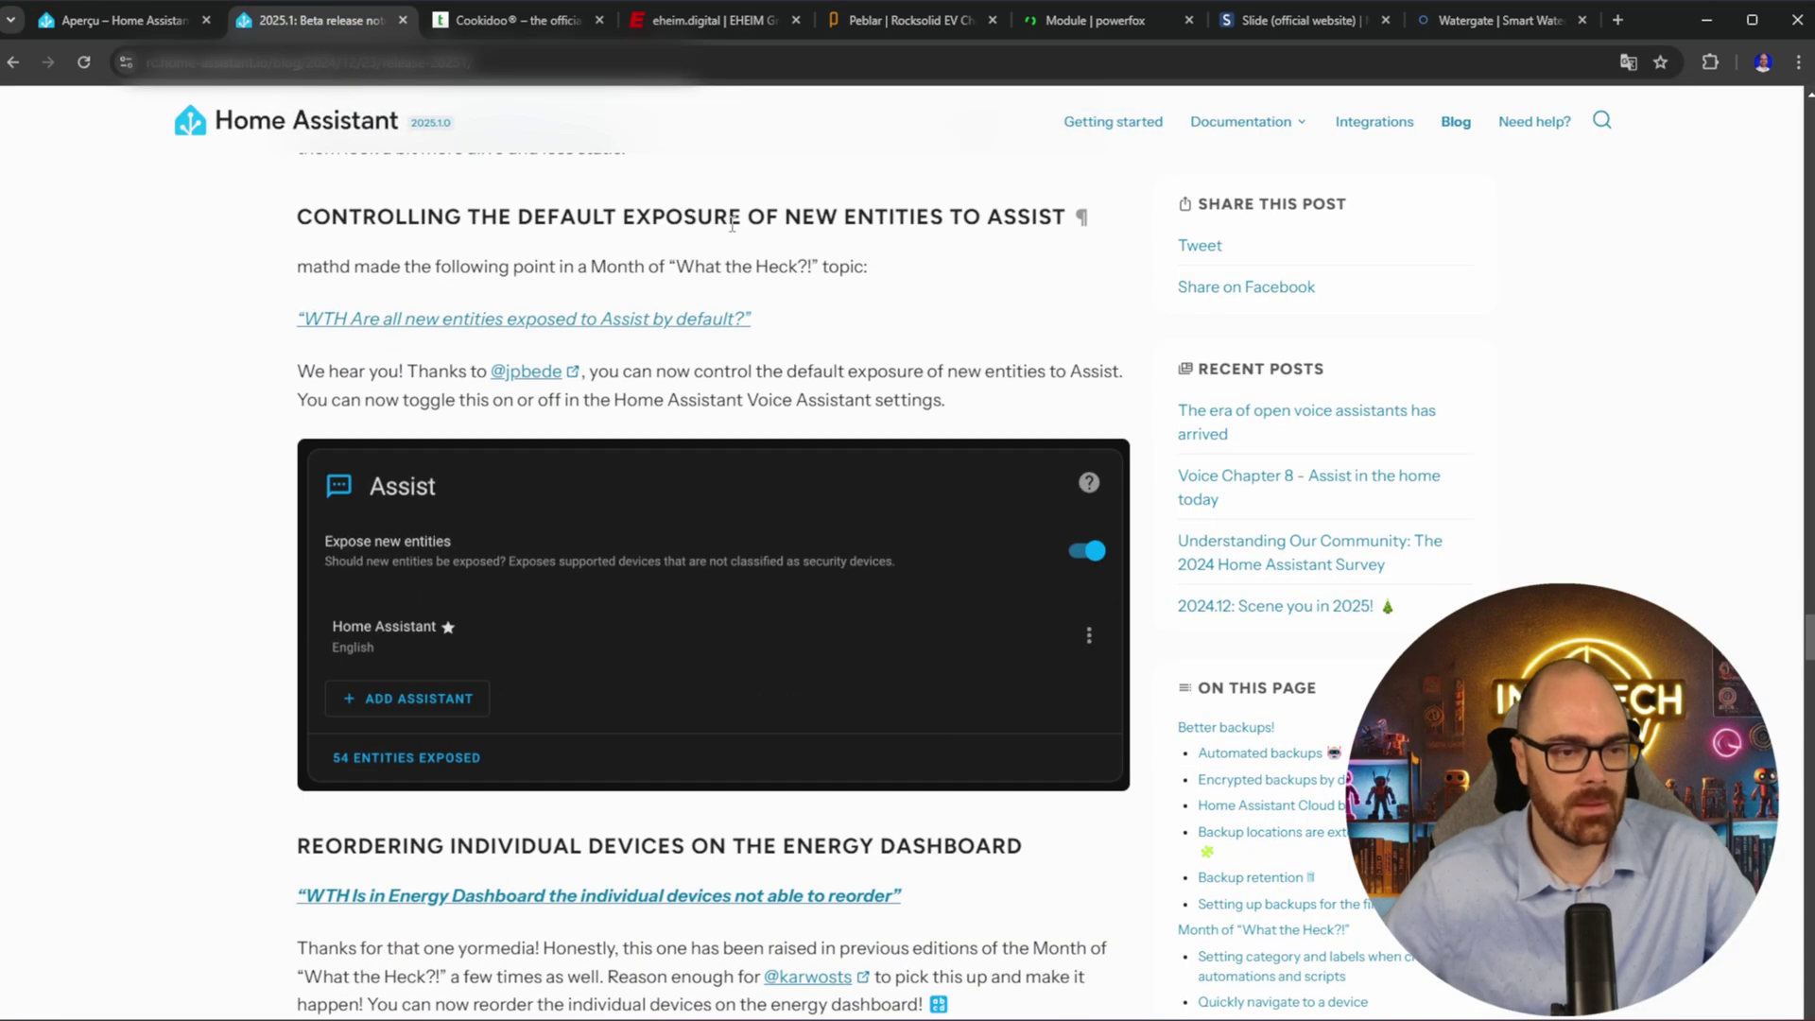
pyautogui.scroll(-1, 817, 238)
pyautogui.moveTo(827, 235); pyautogui.dragTo(327, 210)
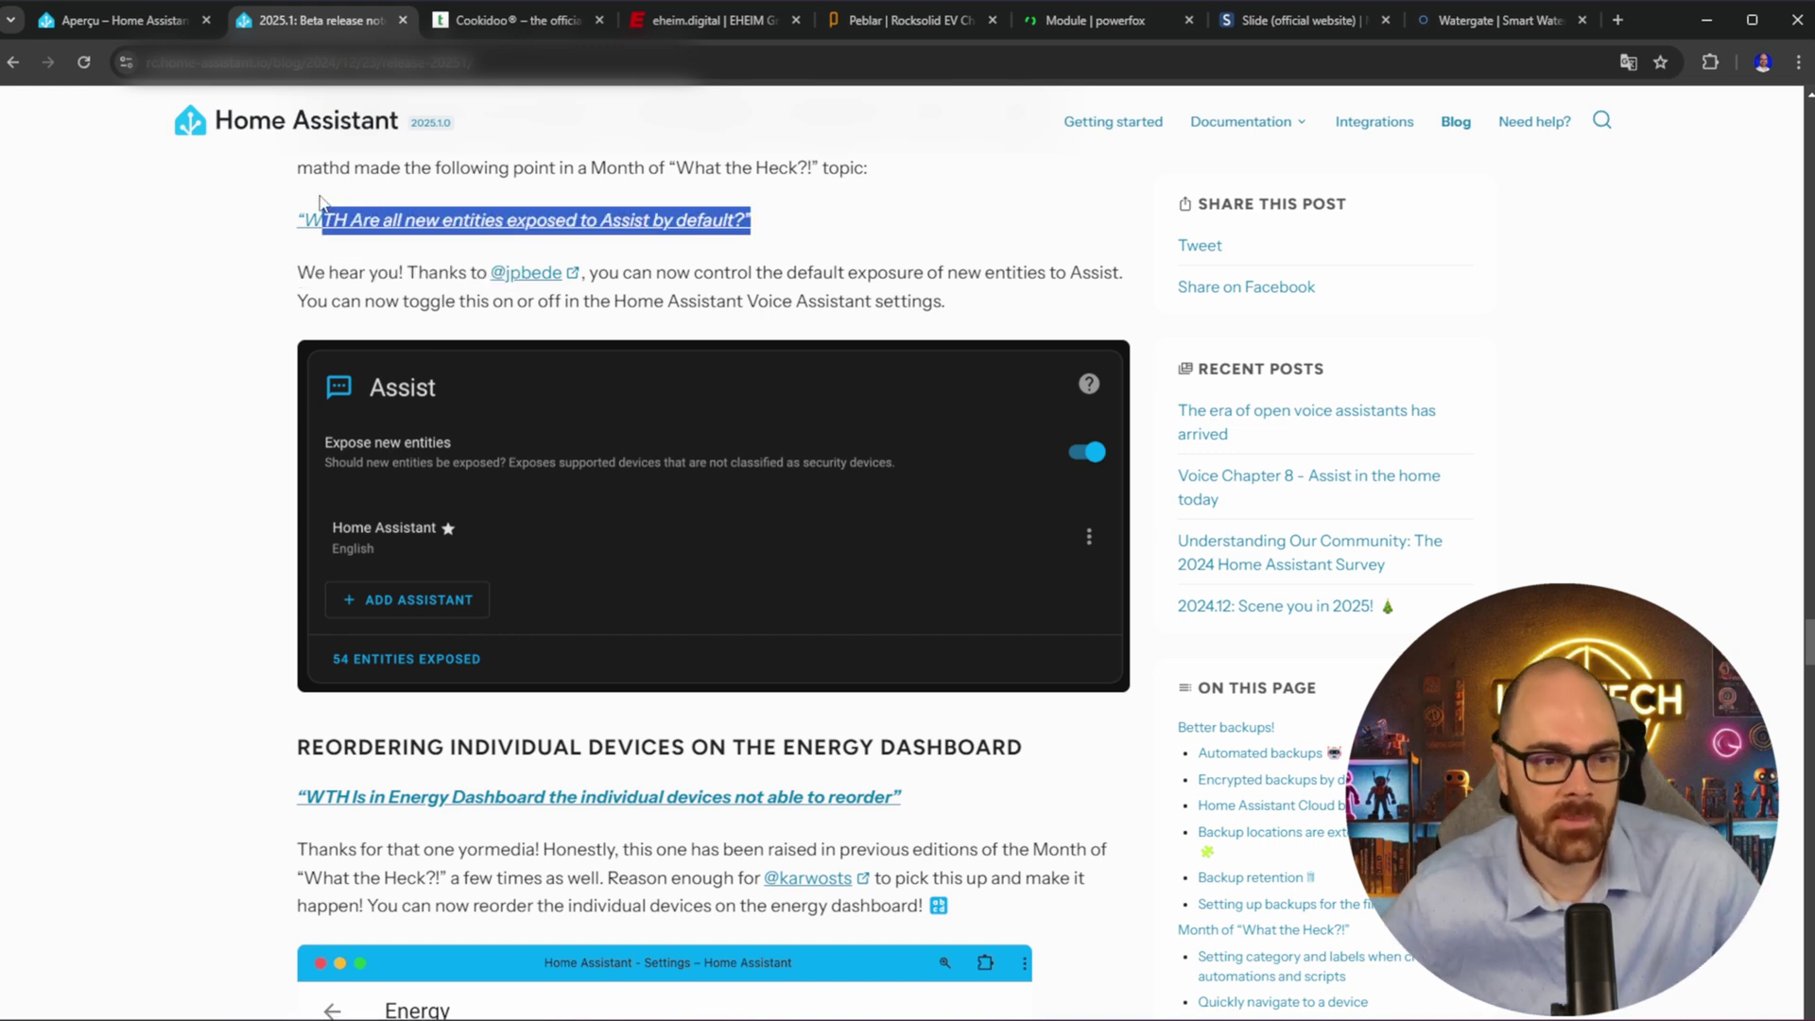
# Open the voice assistants settings in Home Assistant to view the option for exposing new entities to Assist
pyautogui.click(126, 20)
pyautogui.click(153, 664)
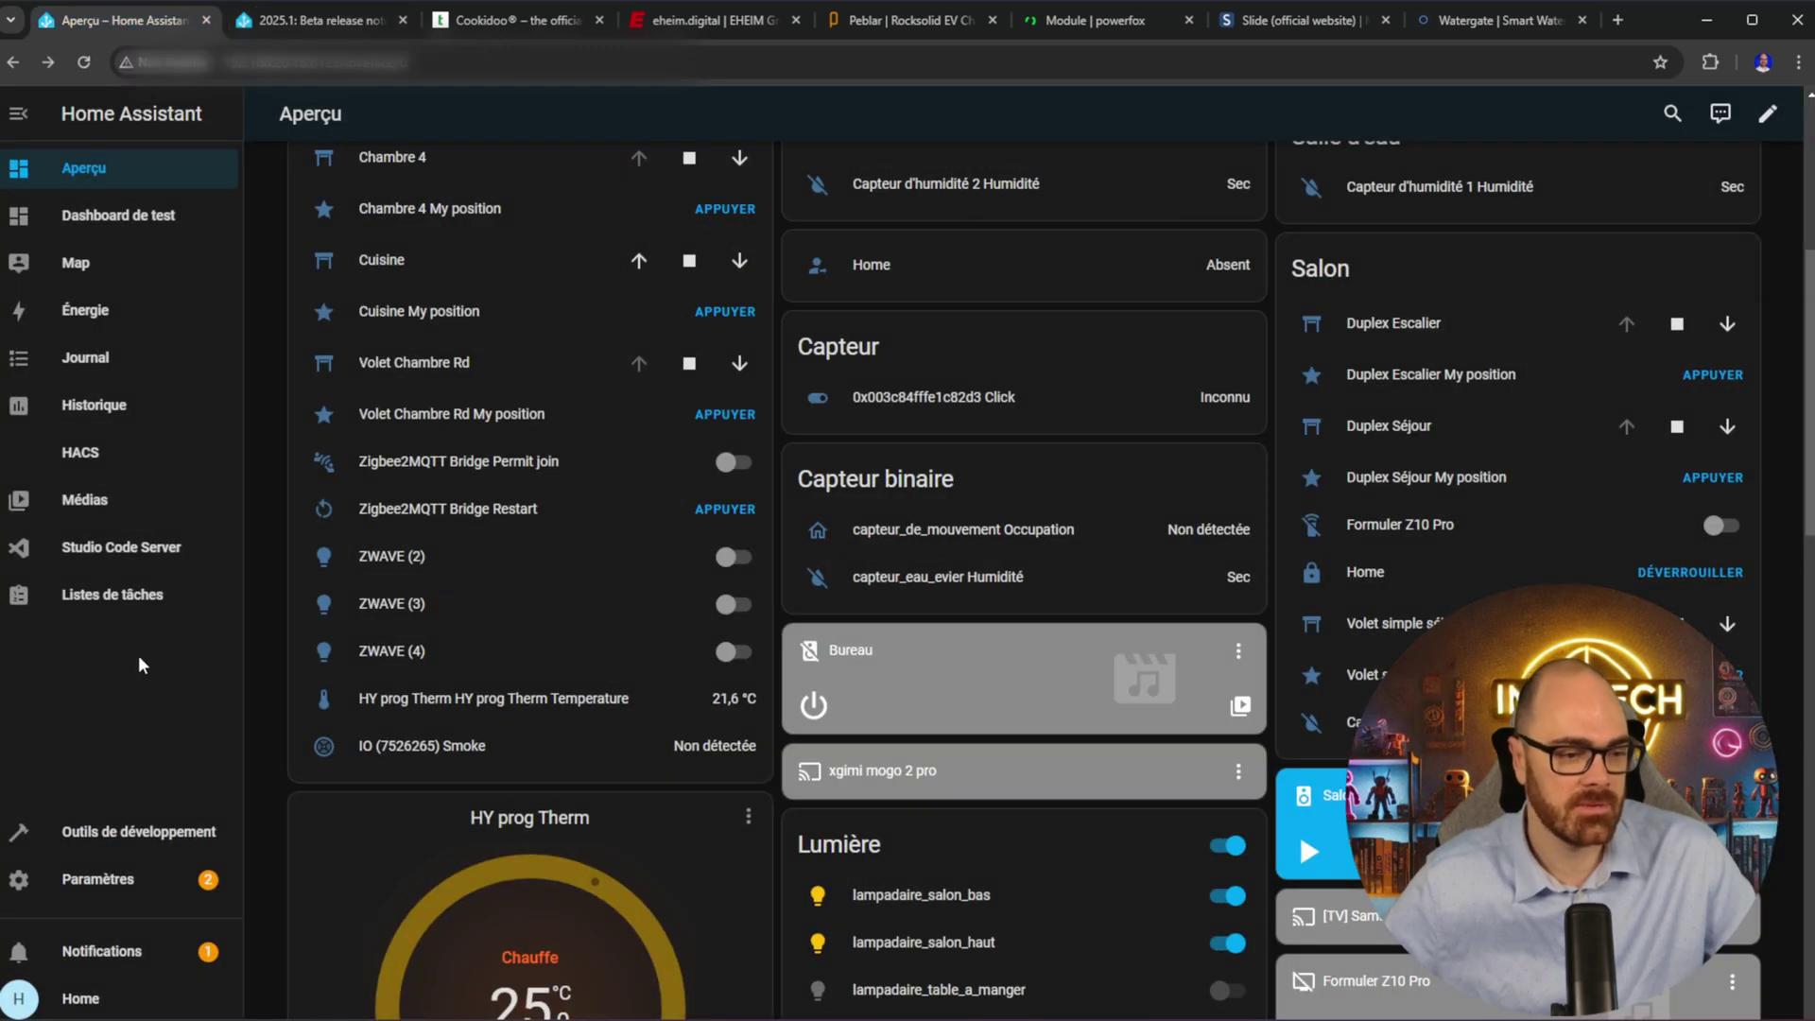
pyautogui.click(106, 903)
pyautogui.scroll(-1, 803, 839)
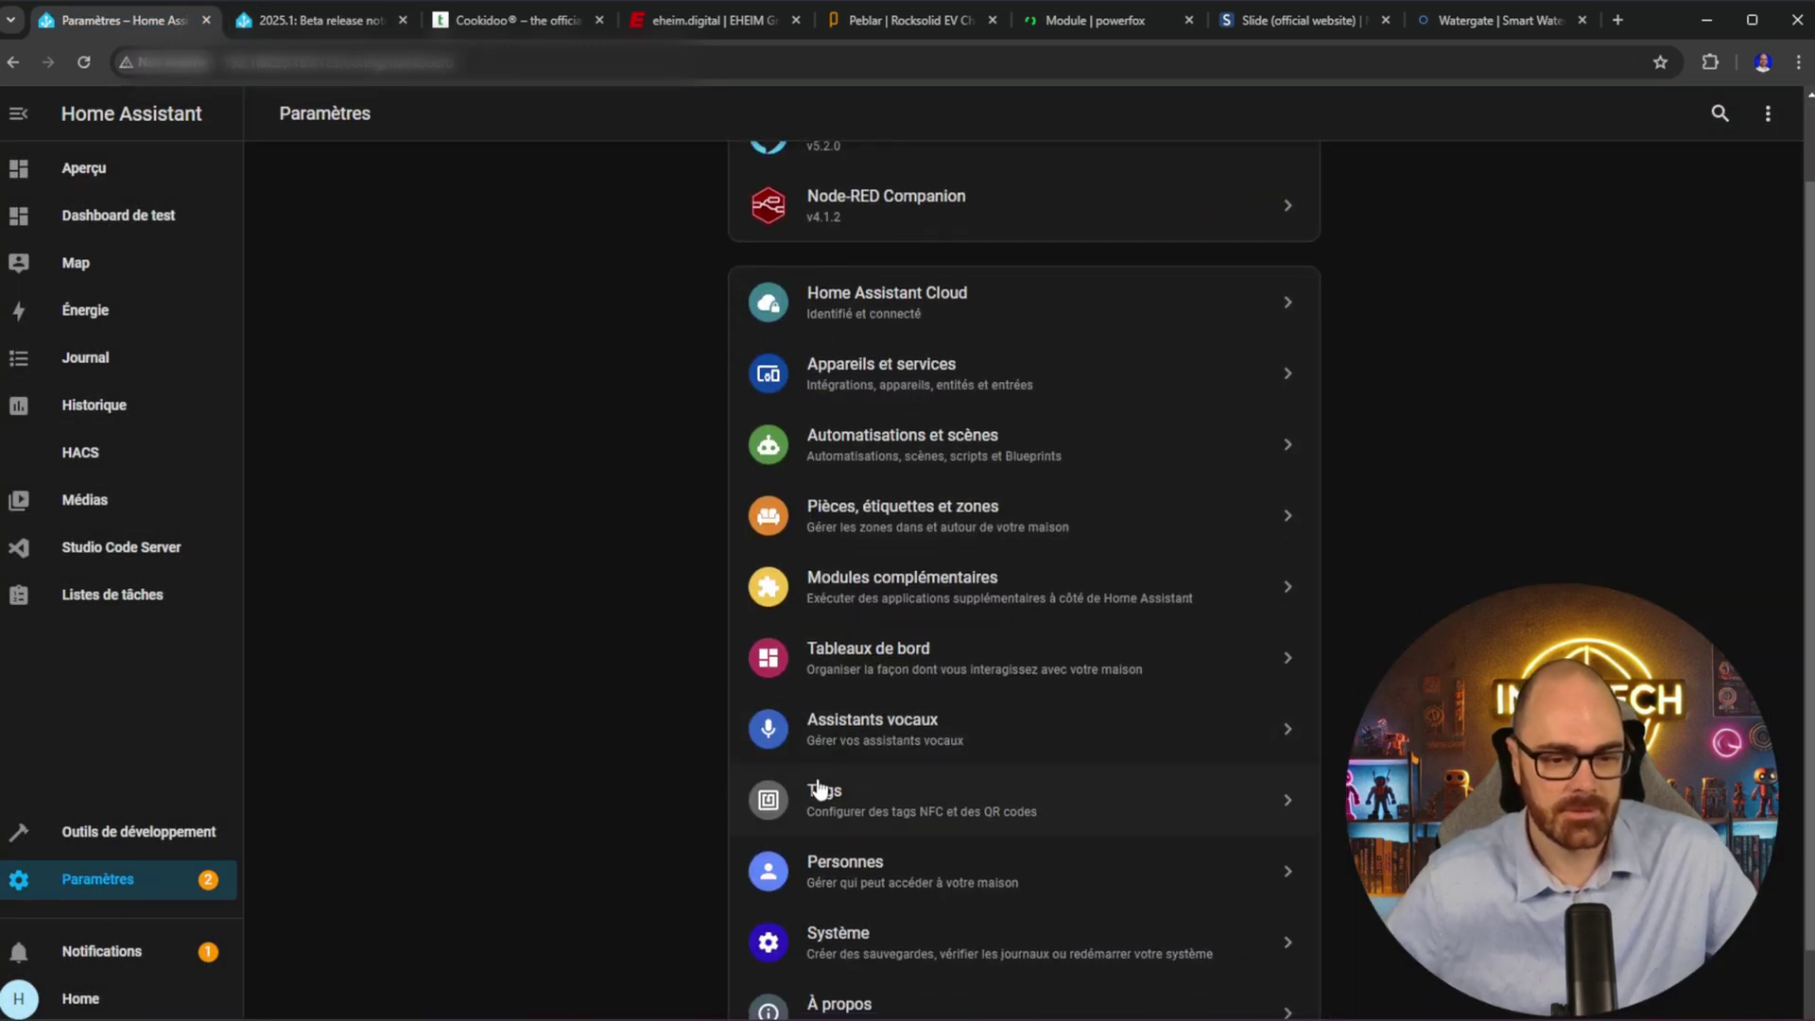
pyautogui.click(889, 733)
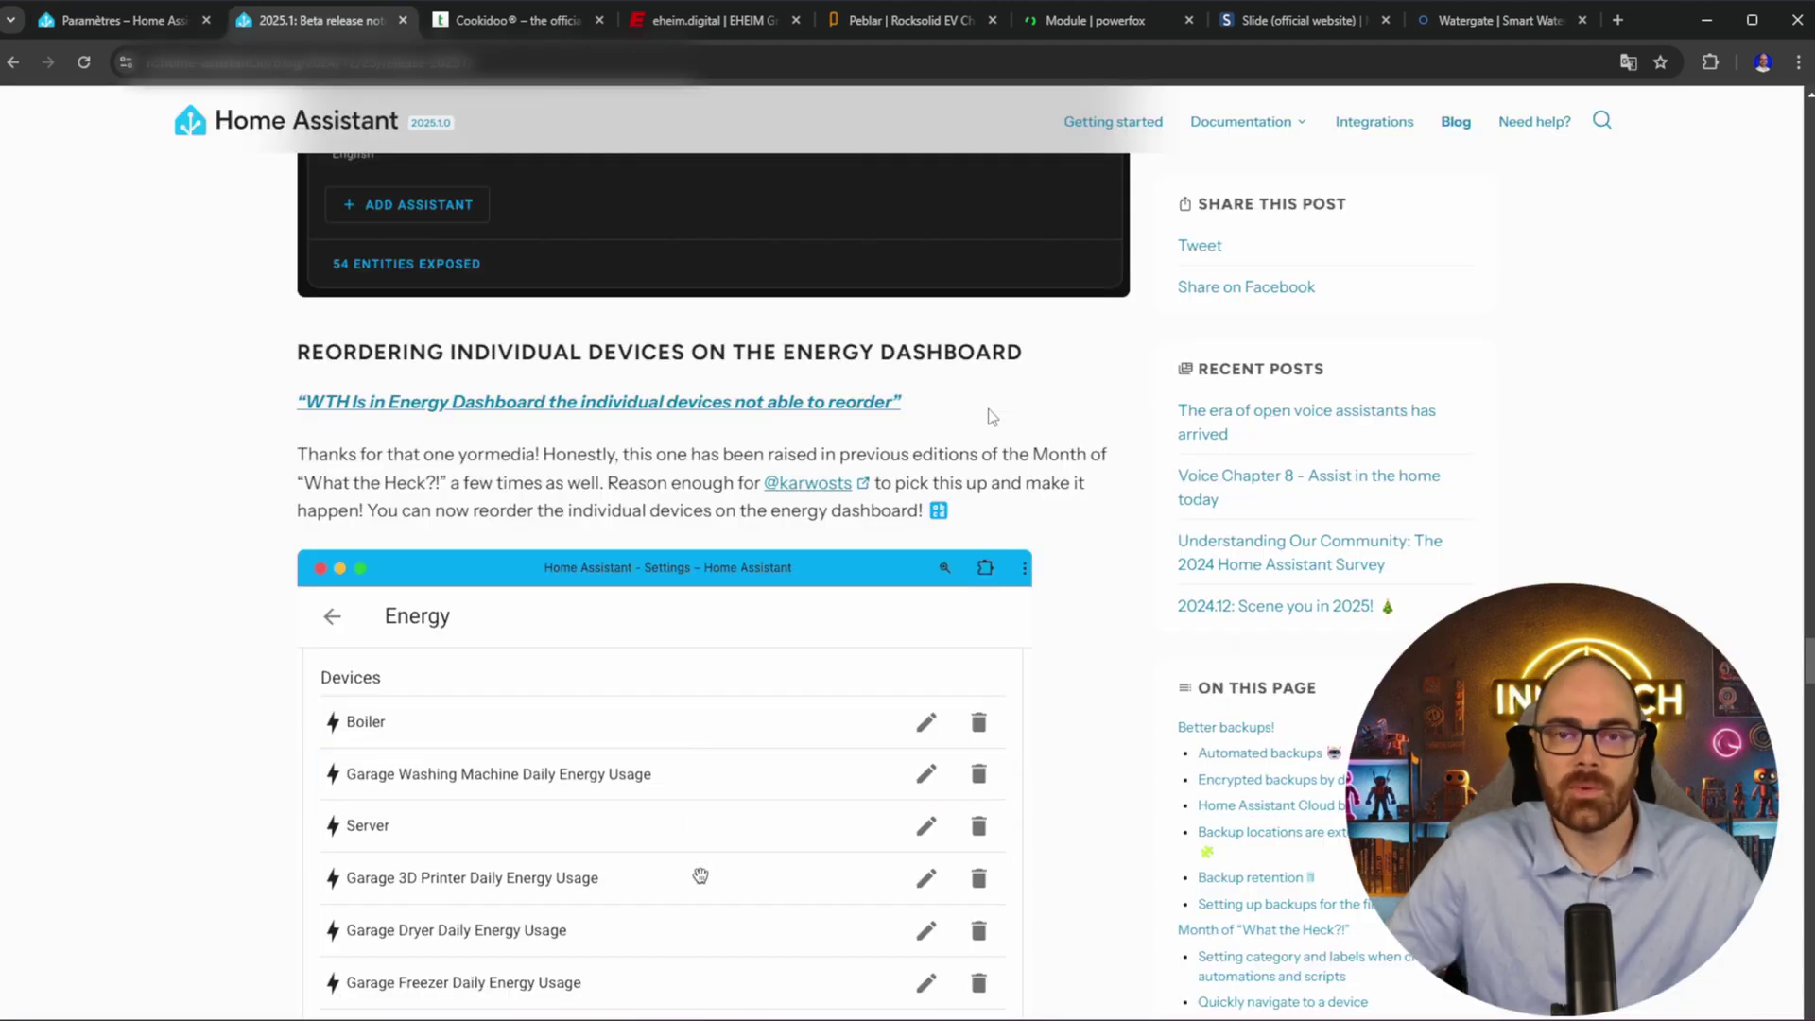
# Read the release notes section on reordering individual devices on the energy dashboard
pyautogui.moveTo(989, 411); pyautogui.dragTo(278, 389)
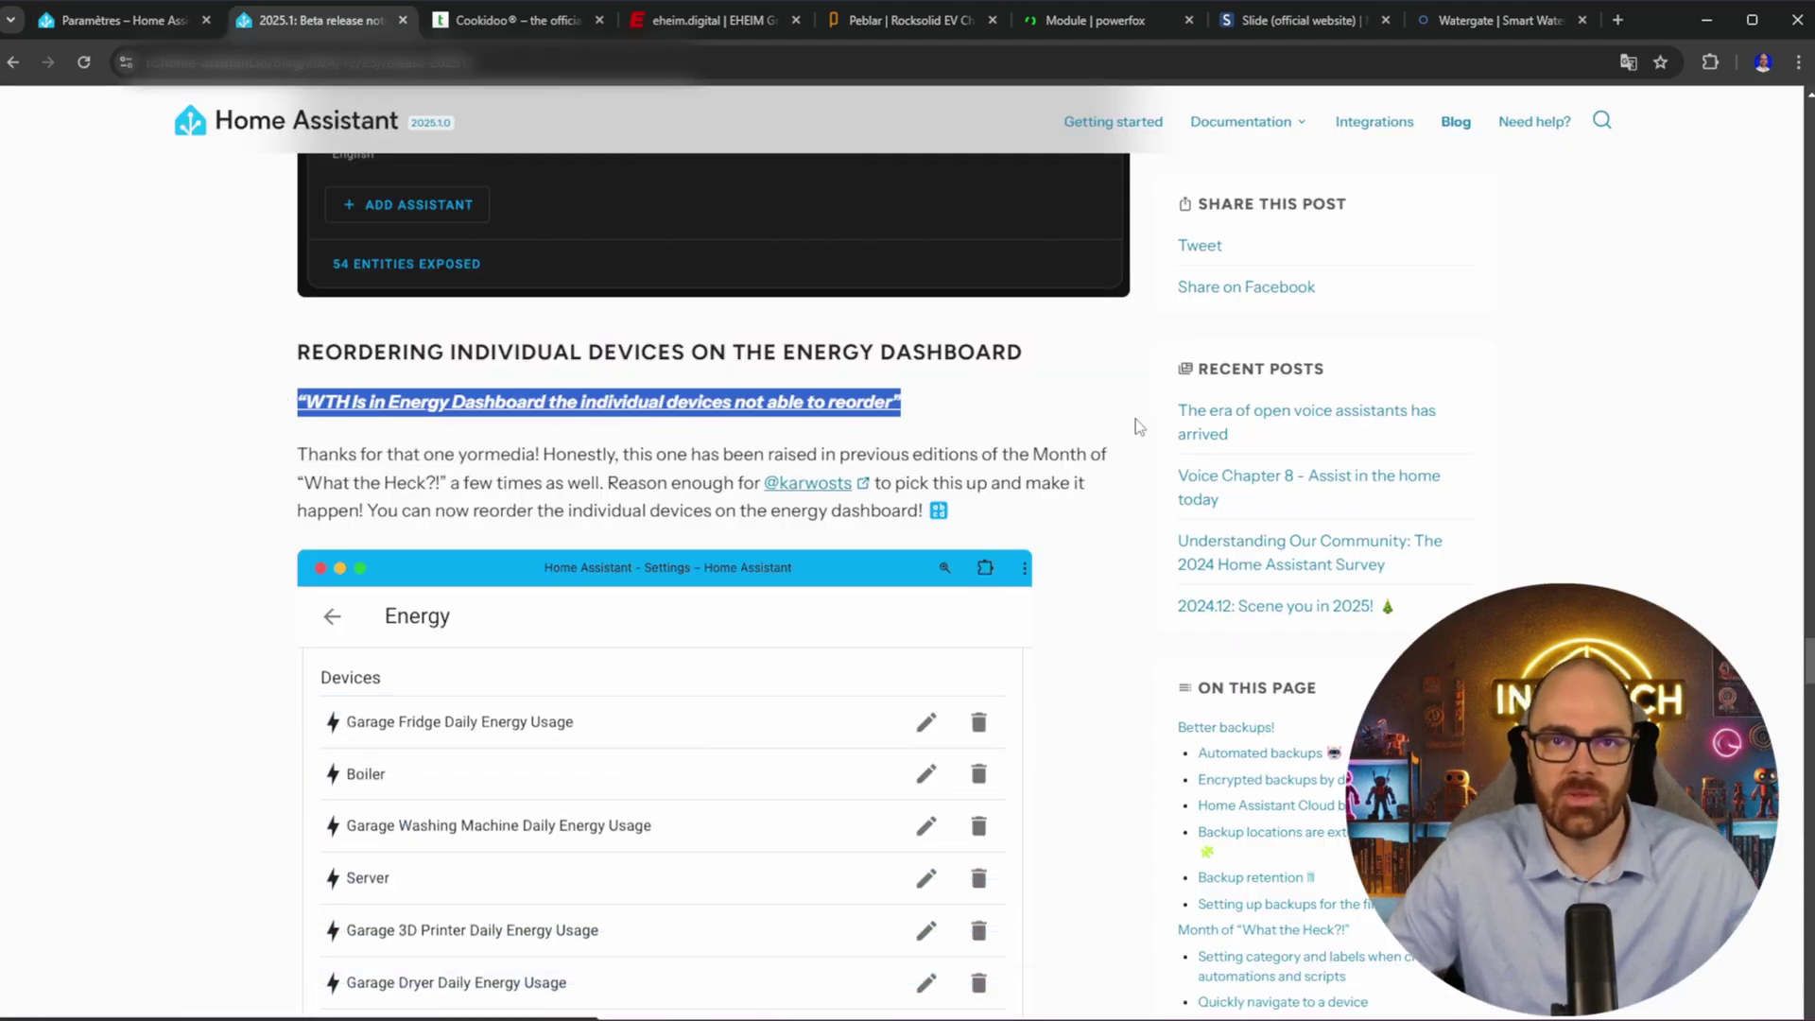
pyautogui.scroll(-1, 1019, 392)
pyautogui.scroll(-3, 1018, 392)
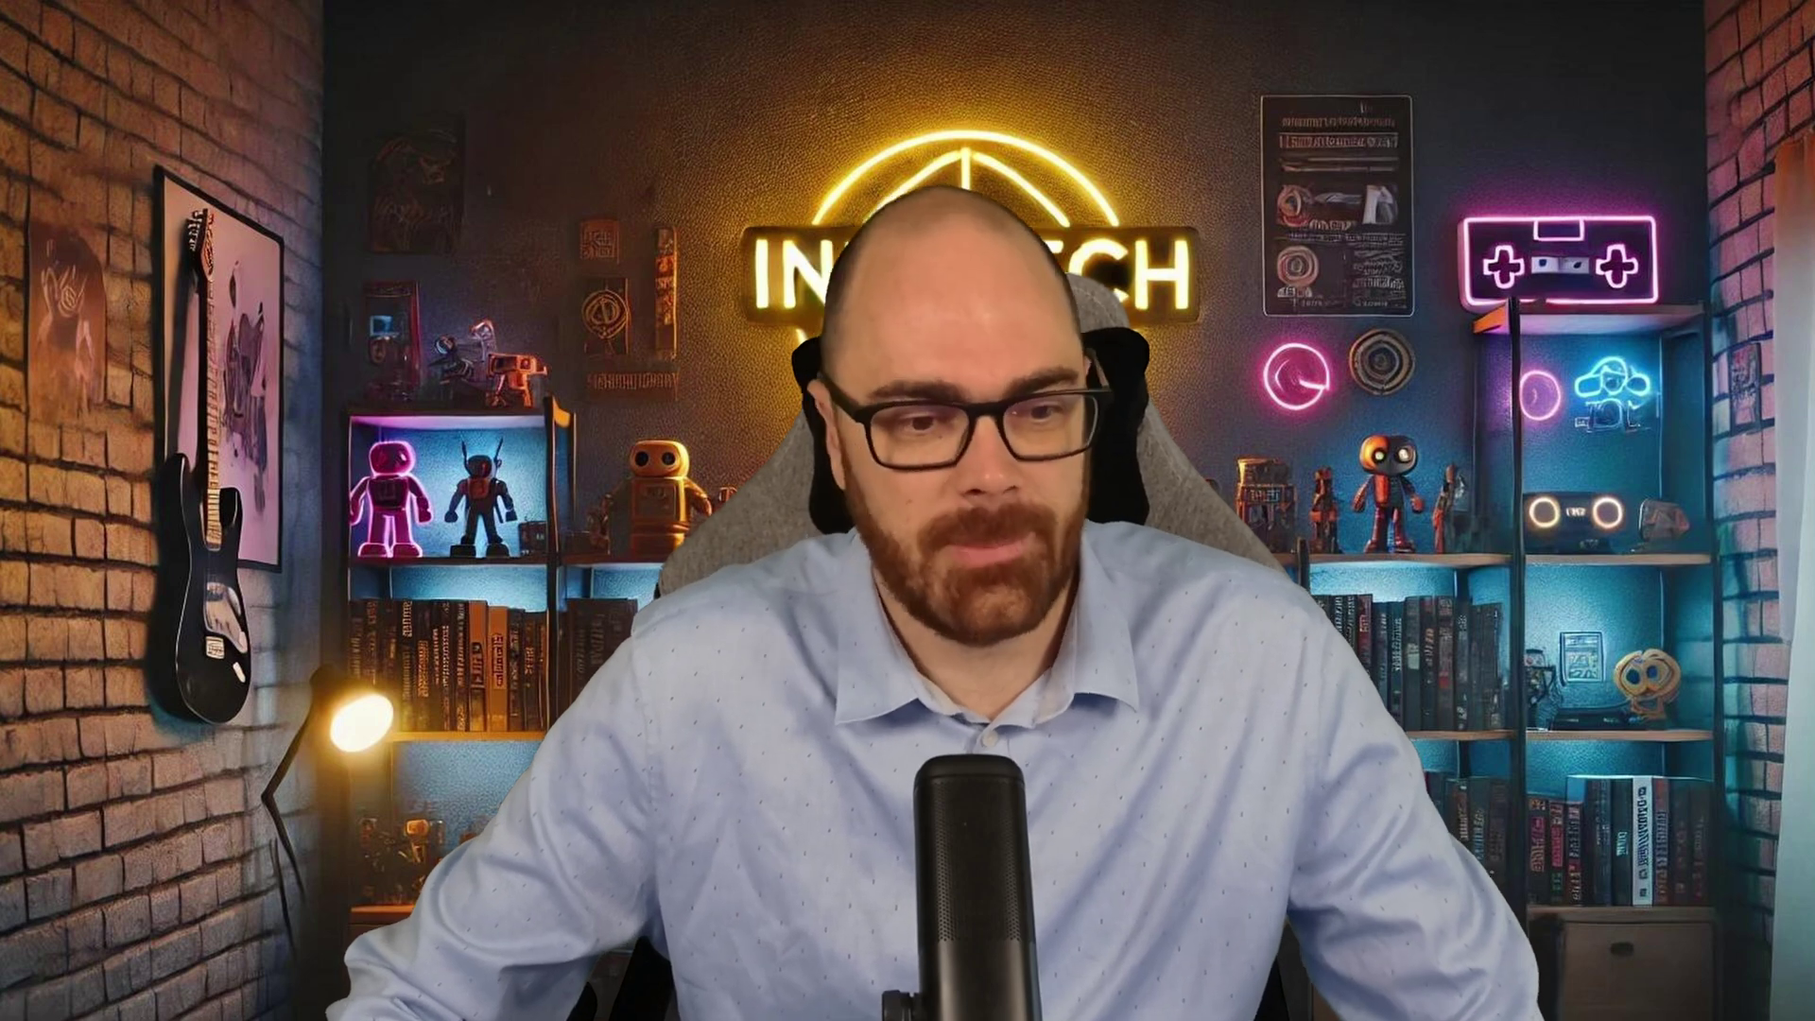
# Highlight the release notes topic on the Assist hotkey, then try summoning Assist in Home Assistant
pyautogui.moveTo(608, 276); pyautogui.dragTo(333, 309)
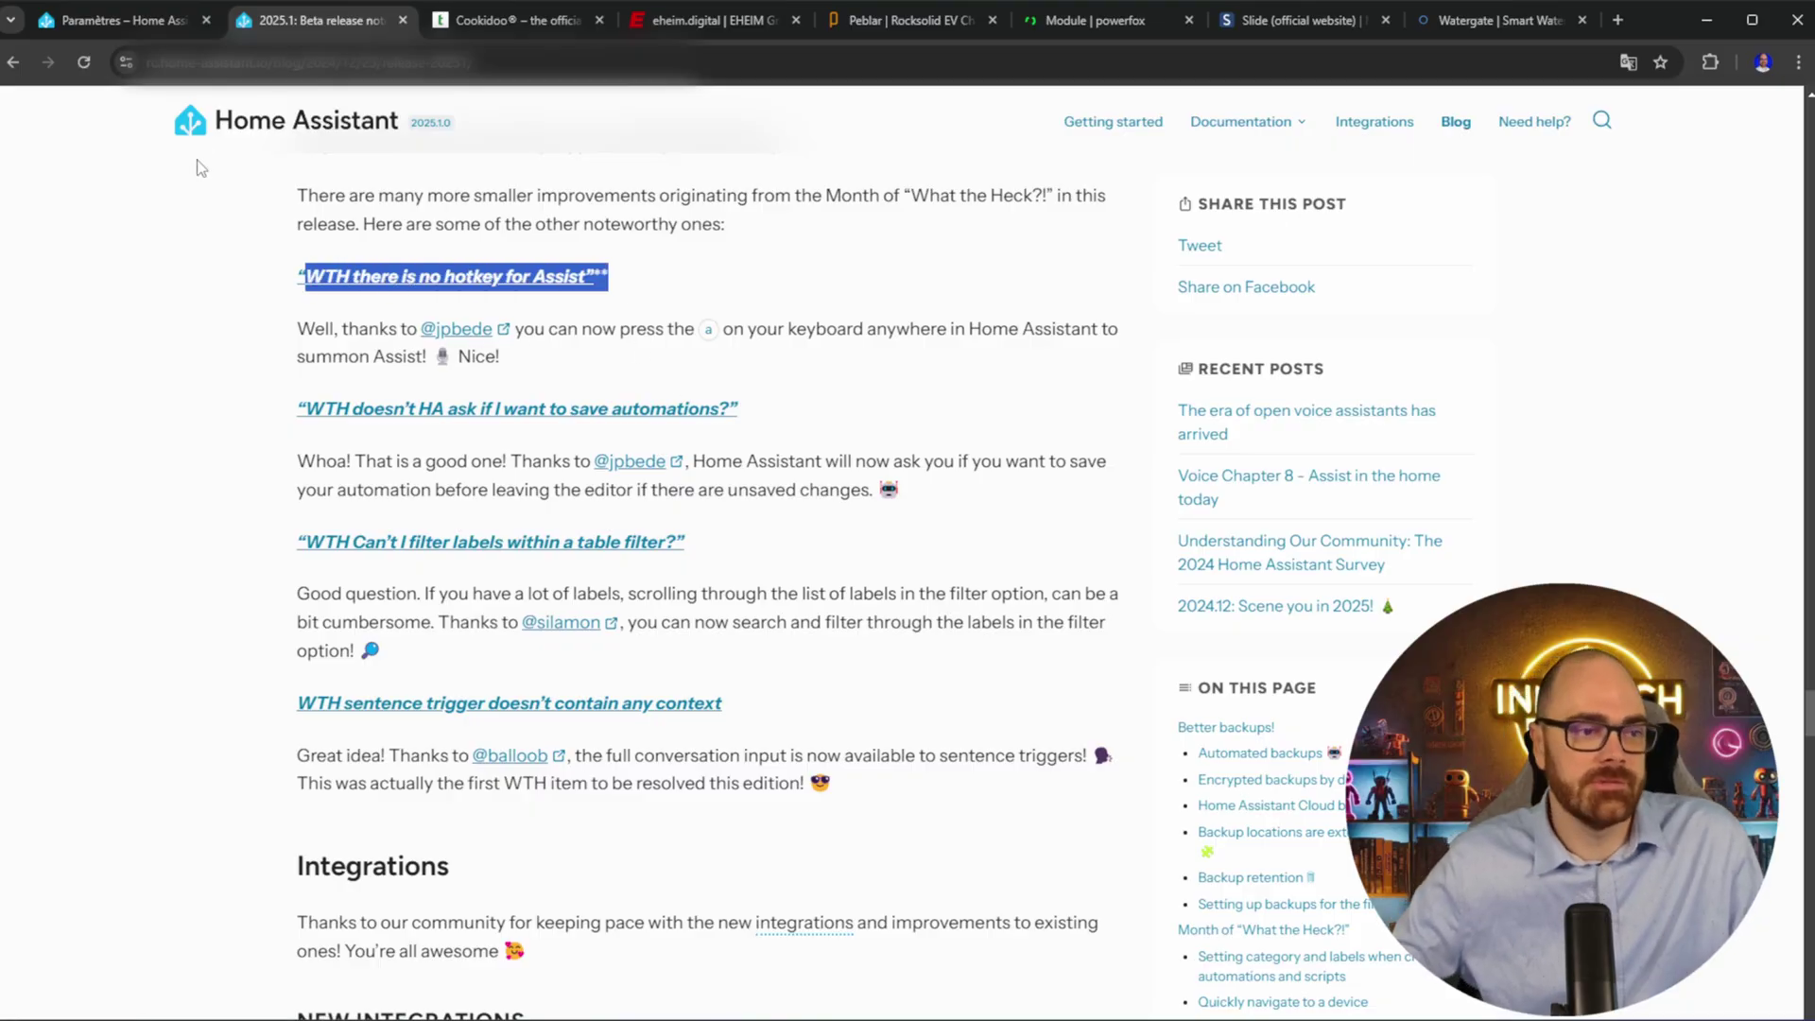
pyautogui.click(155, 25)
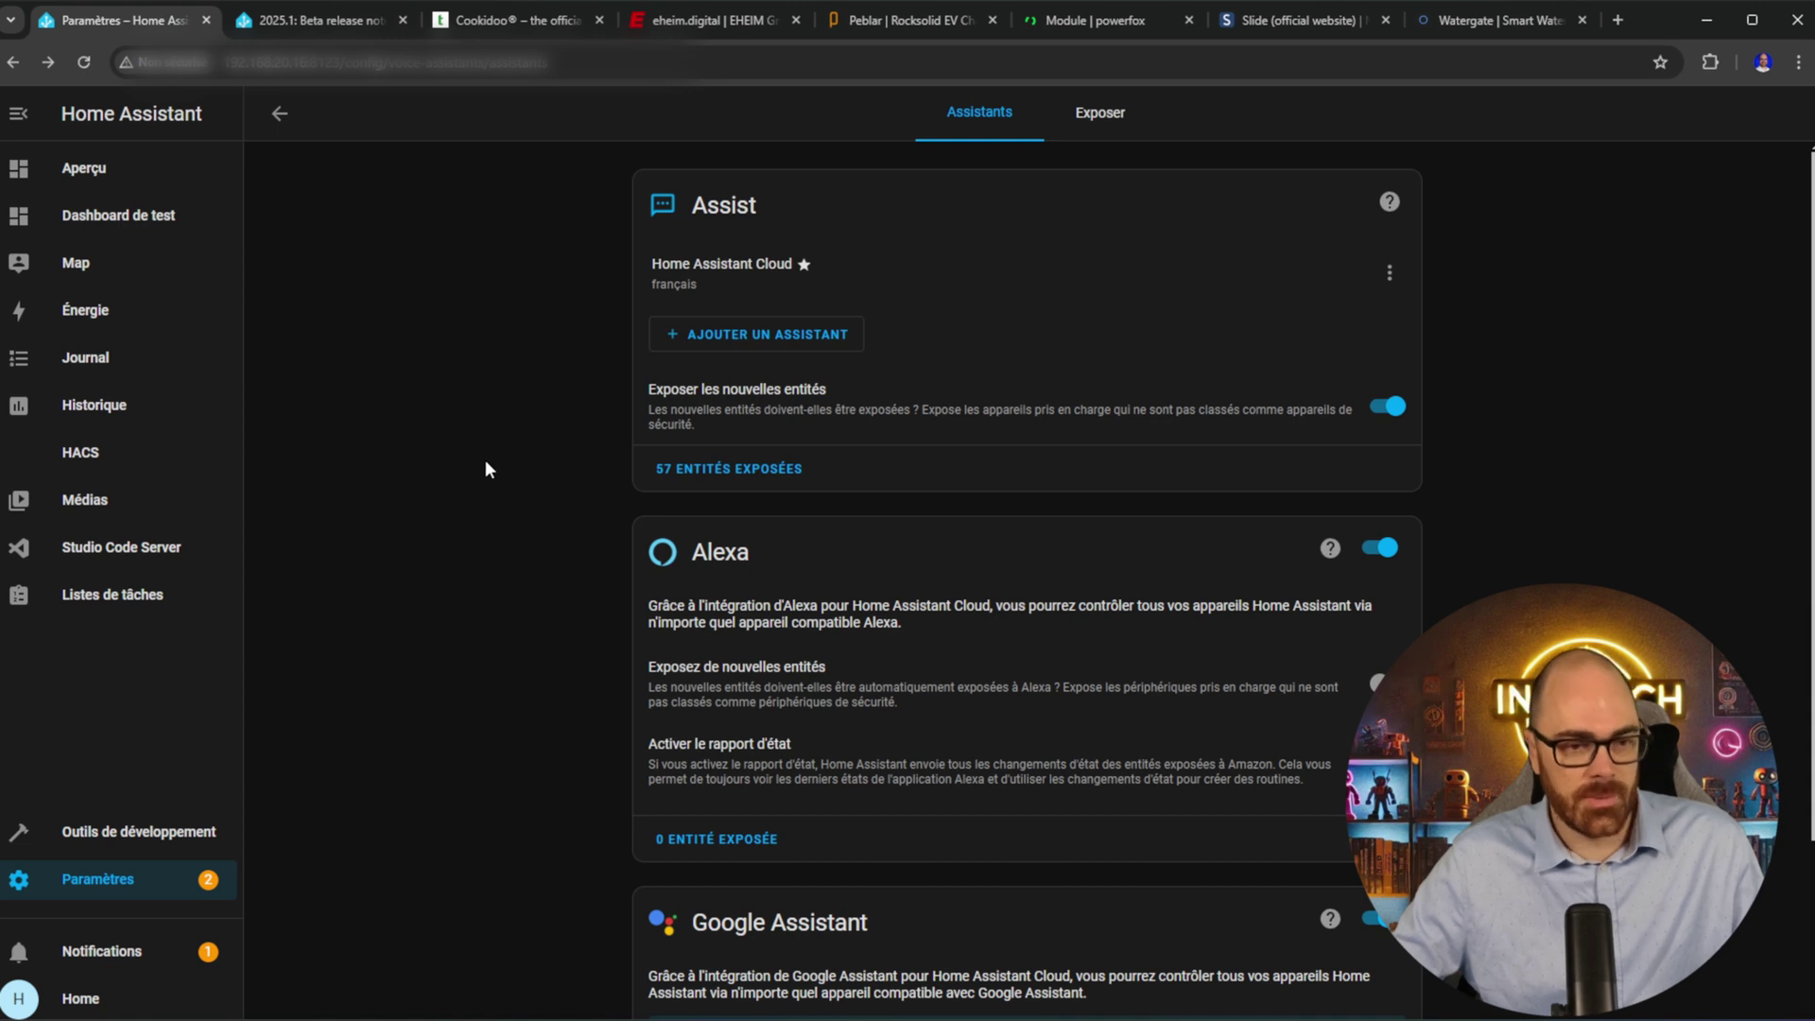
pyautogui.press('a')
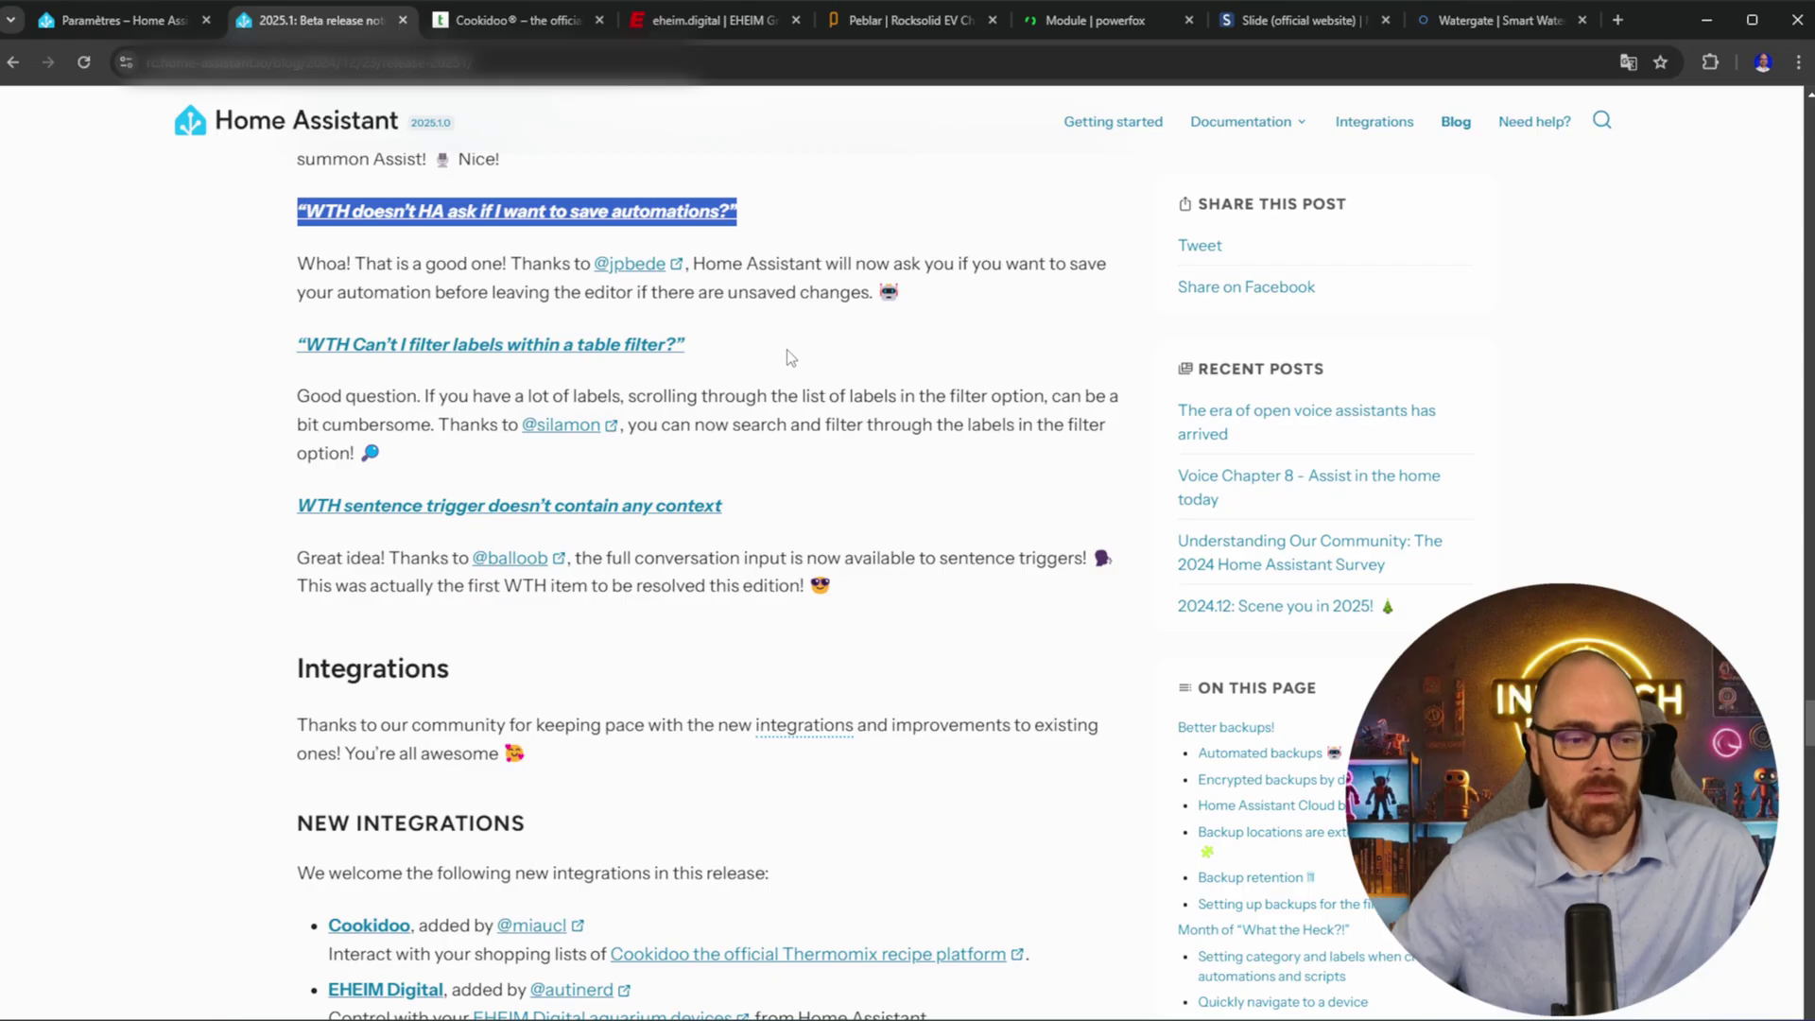
# Read the label filter and sentence trigger topics, then check the Cookidoo website and return to the new integrations list
pyautogui.moveTo(297, 344); pyautogui.dragTo(911, 579)
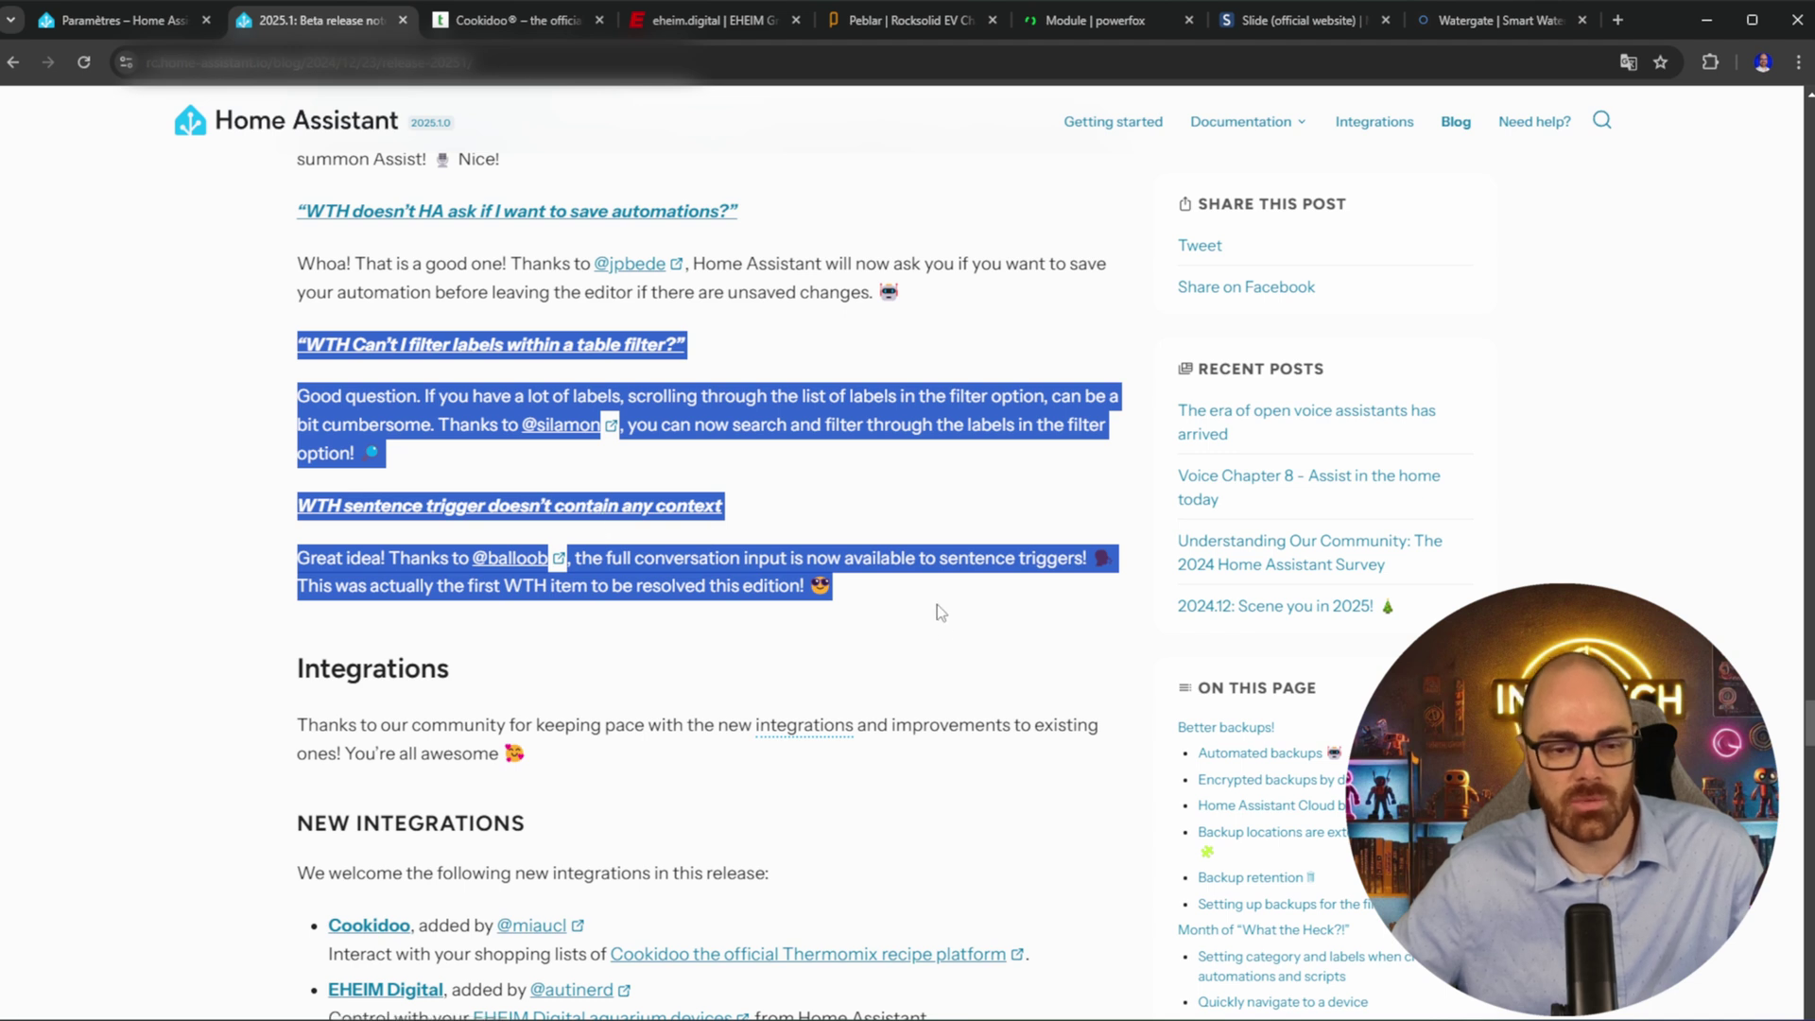
pyautogui.click(936, 605)
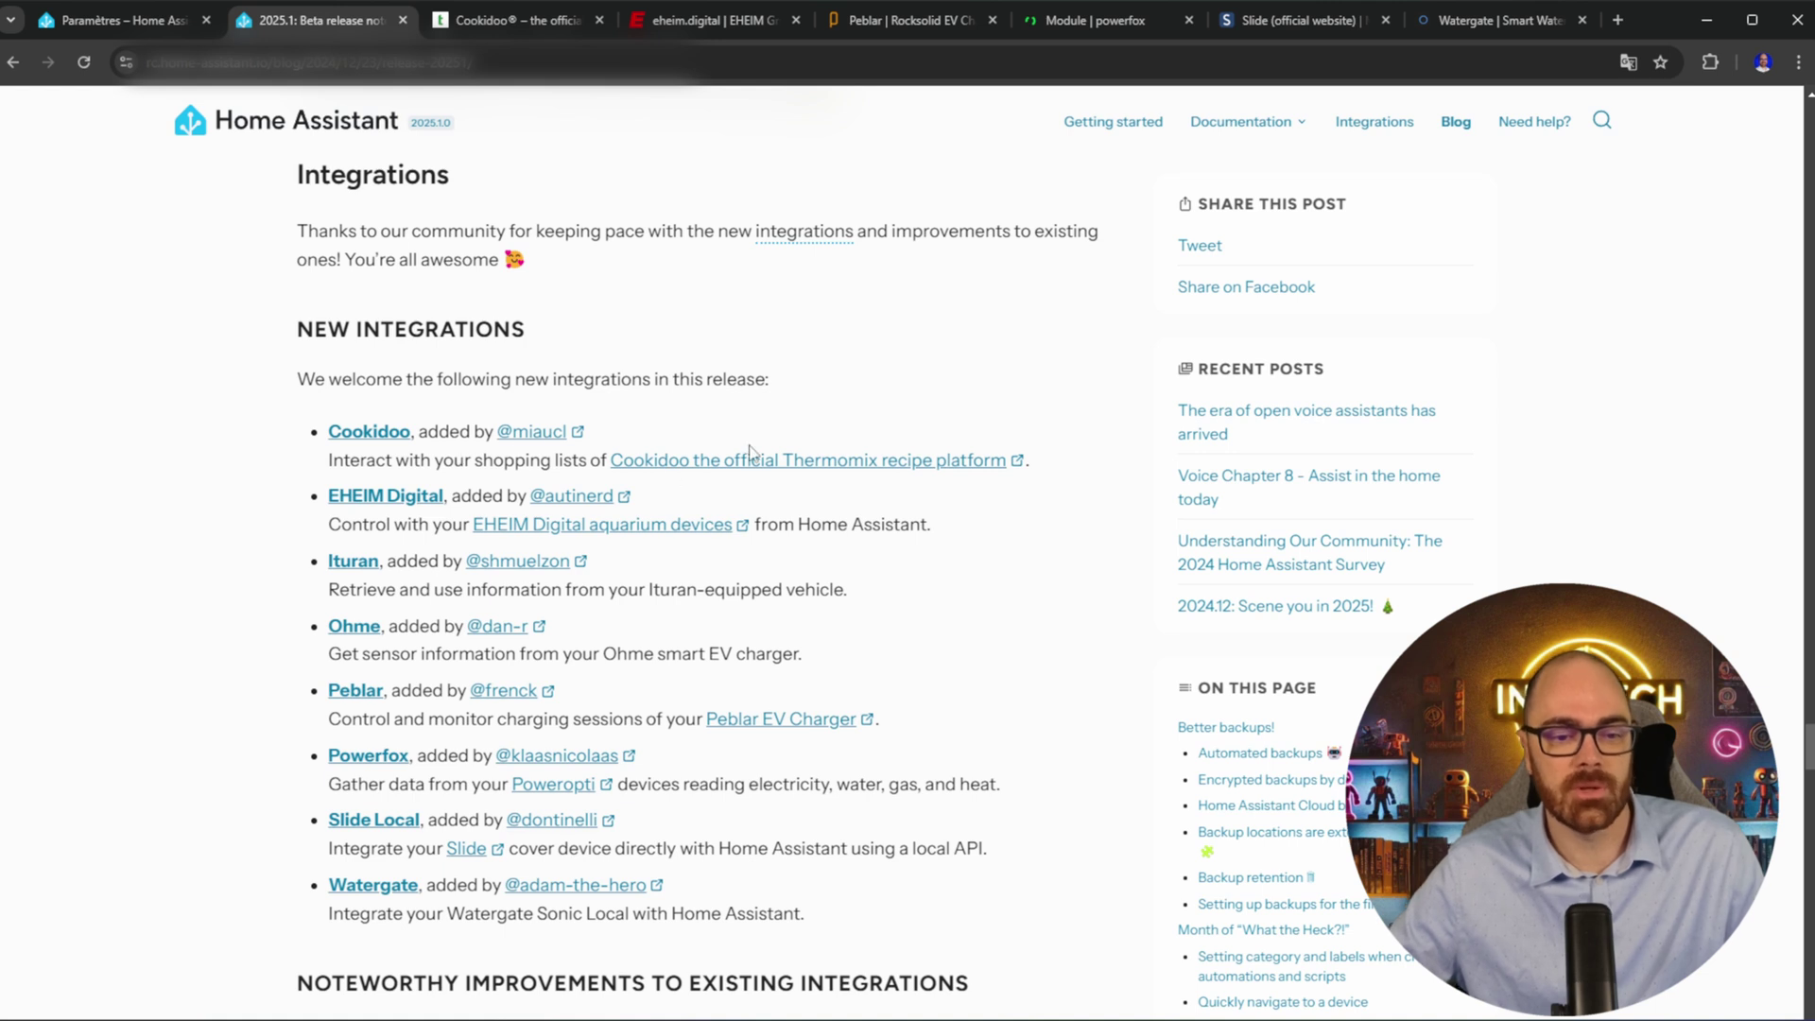
pyautogui.click(501, 23)
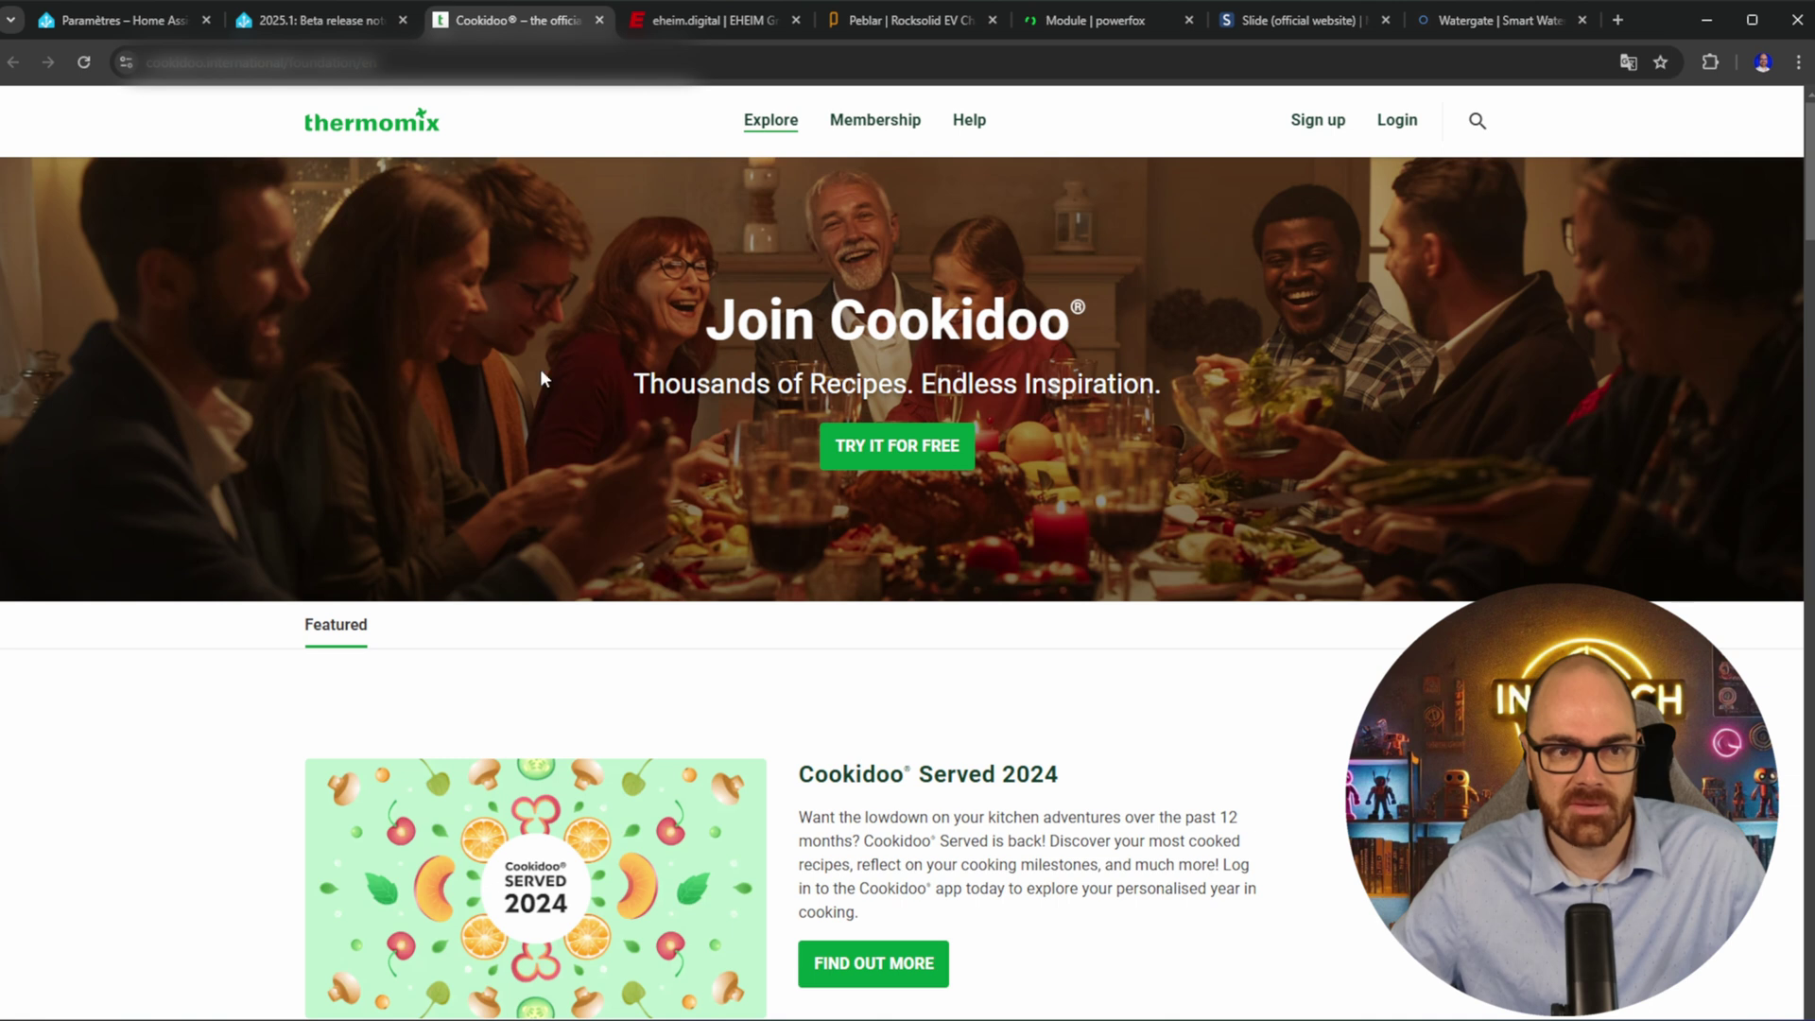
pyautogui.click(357, 23)
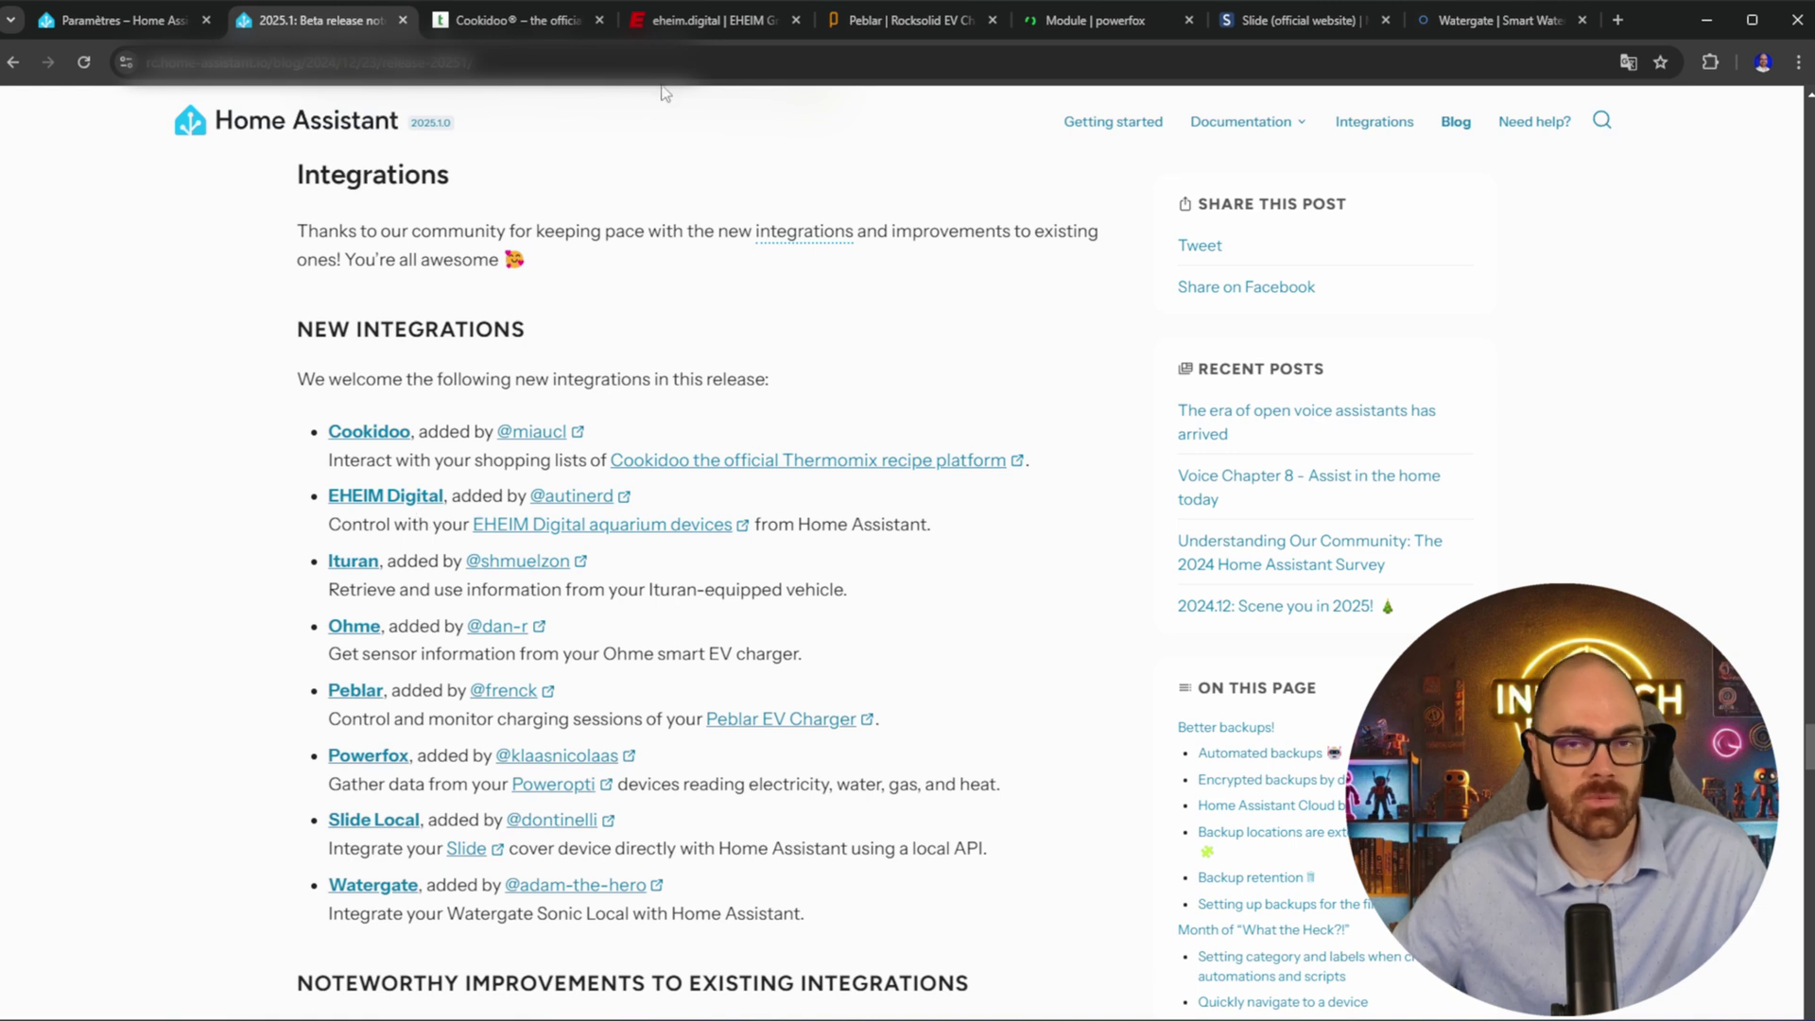
# Examine the EHEIM Digital aquarium product categories on the EHEIM website, then return to the release notes
pyautogui.click(673, 22)
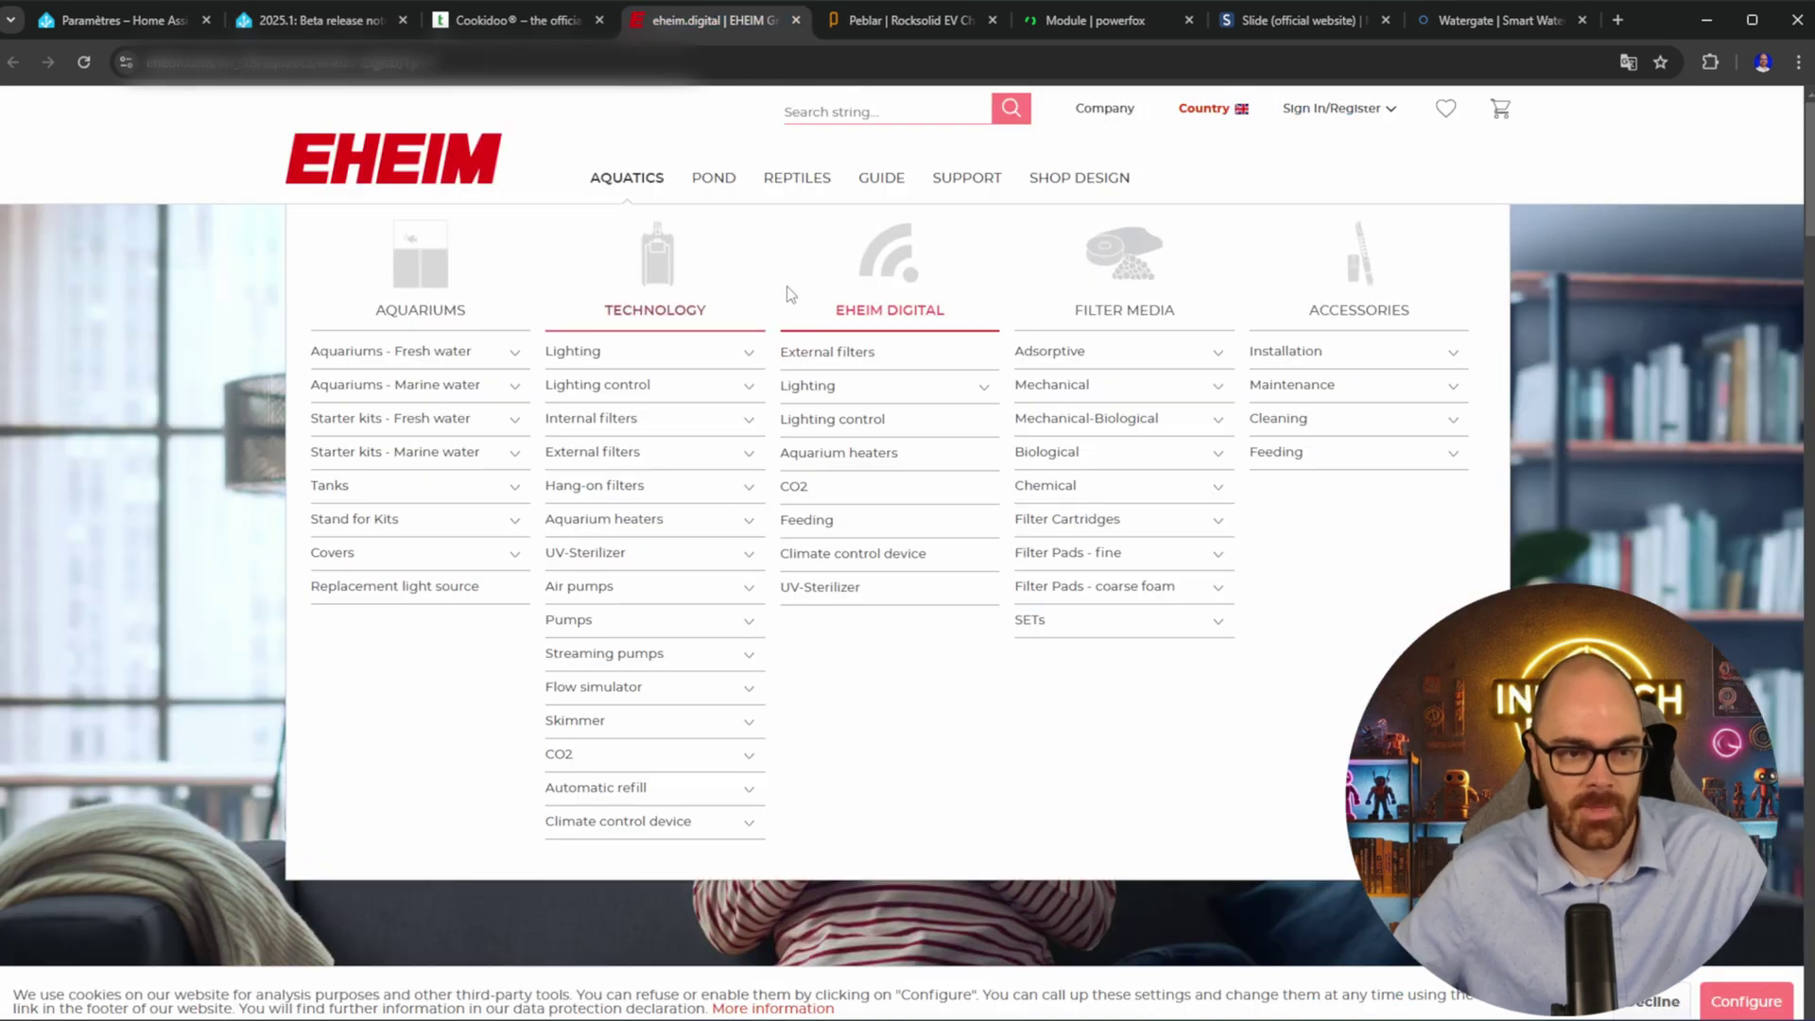
pyautogui.scroll(-2, 1431, 327)
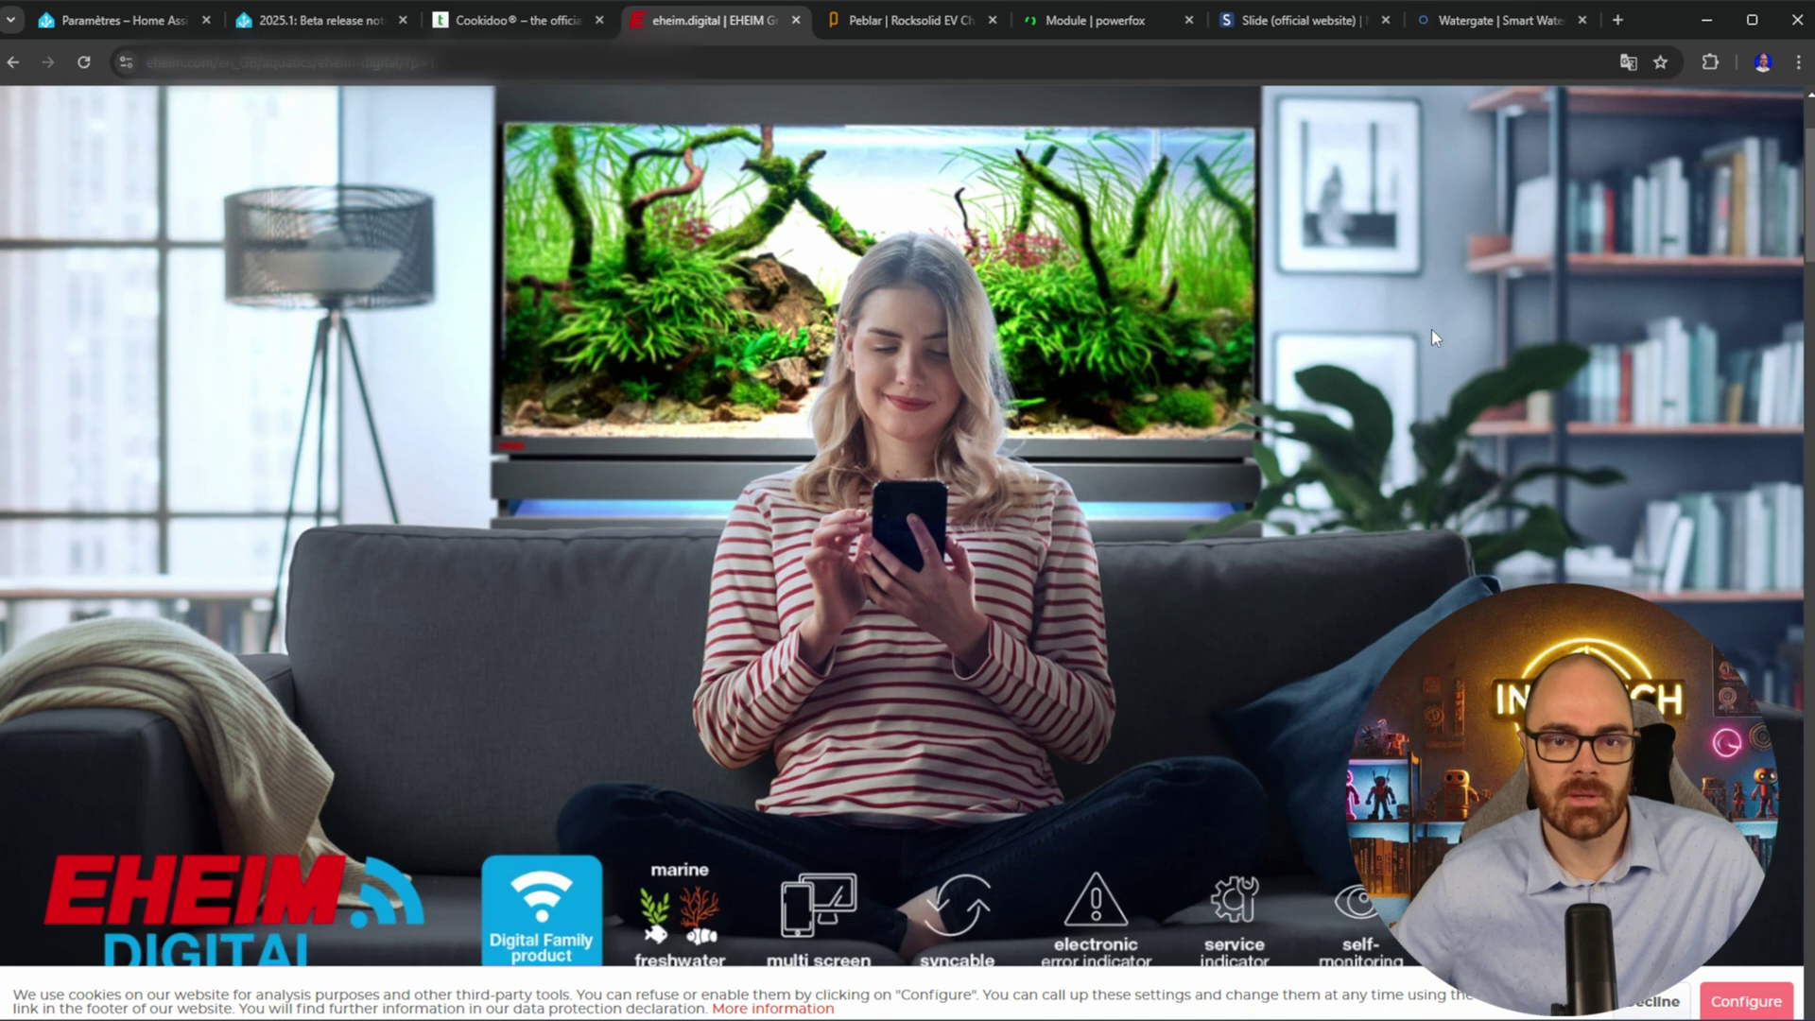
pyautogui.scroll(-9, 1432, 330)
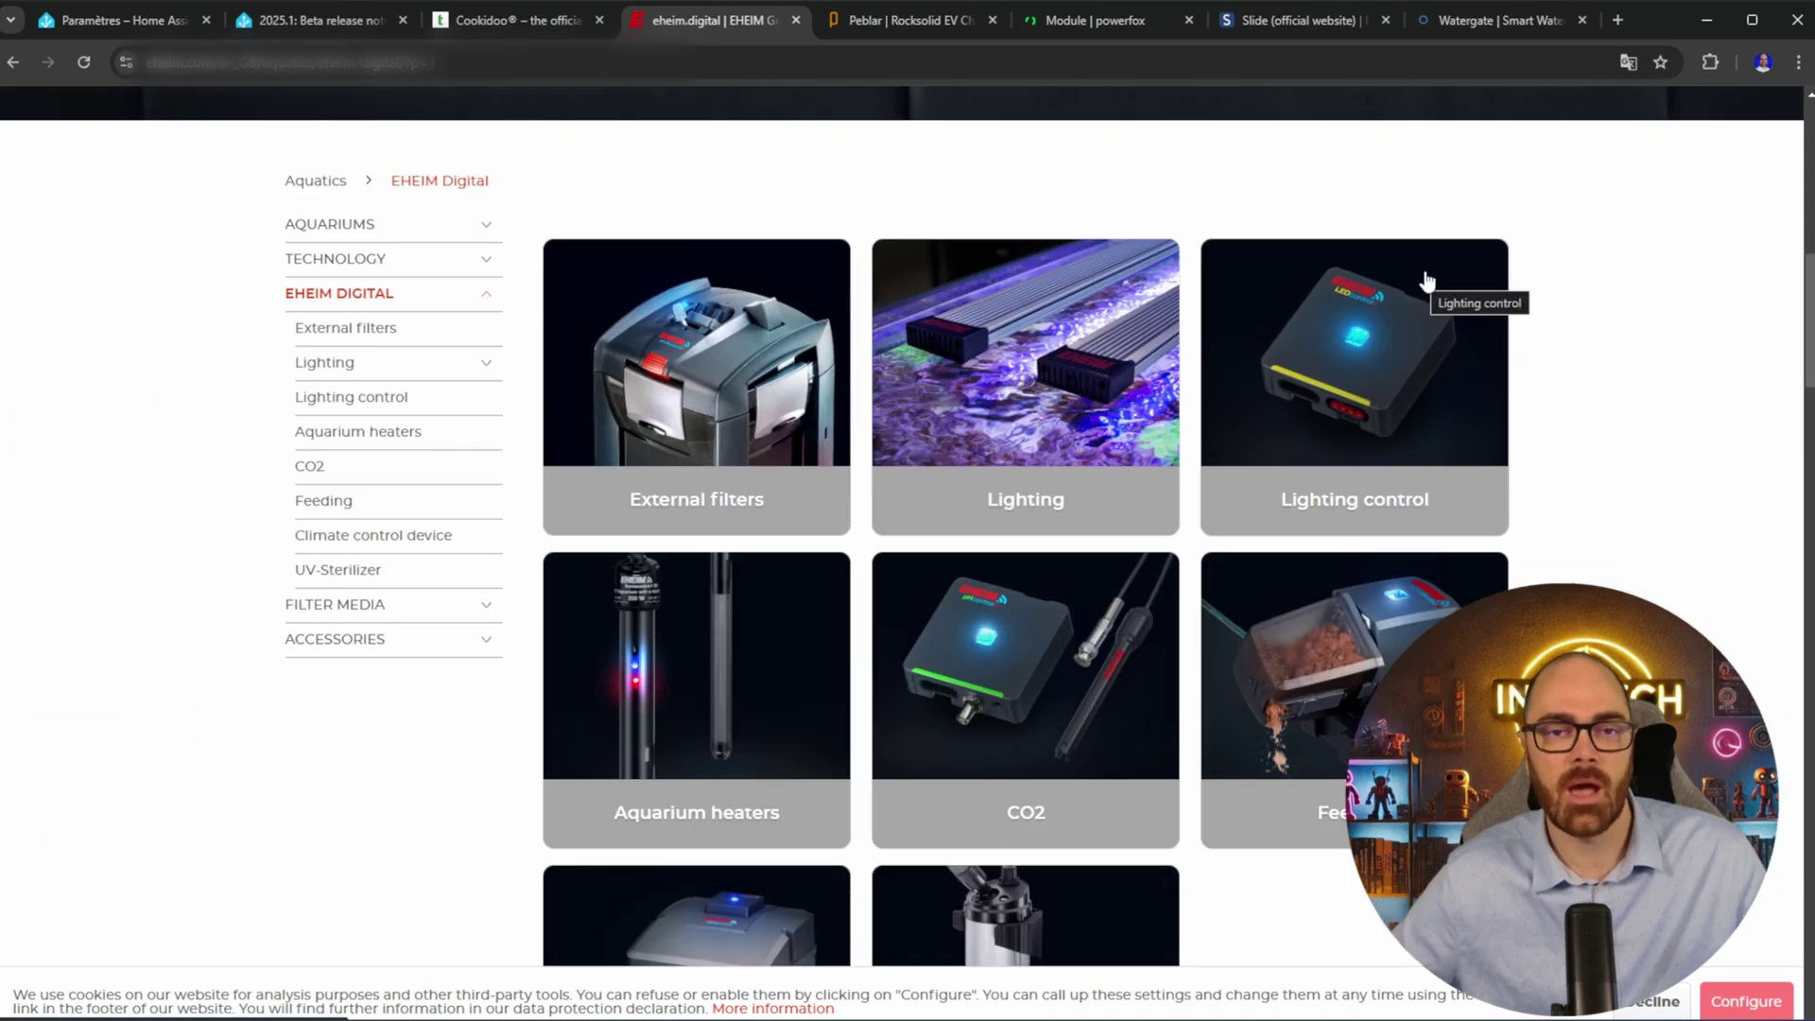
pyautogui.scroll(-2, 1430, 283)
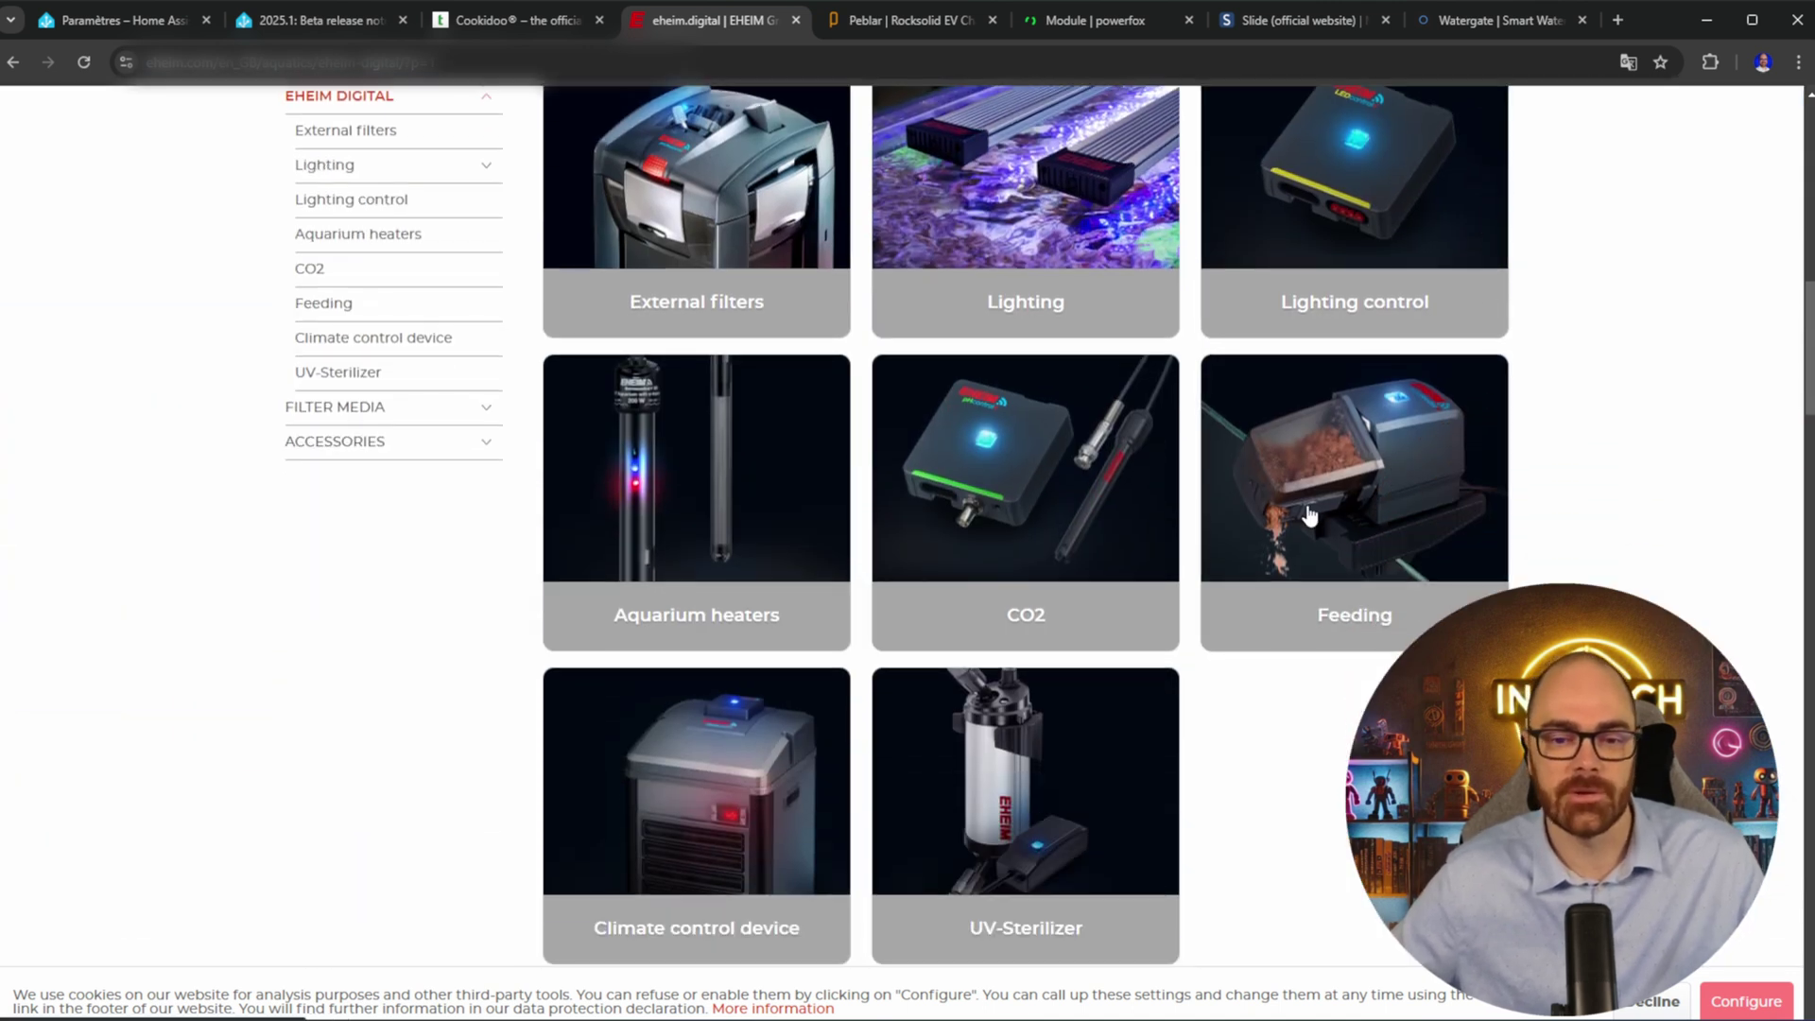
pyautogui.scroll(6, 1337, 406)
pyautogui.scroll(-5, 1335, 388)
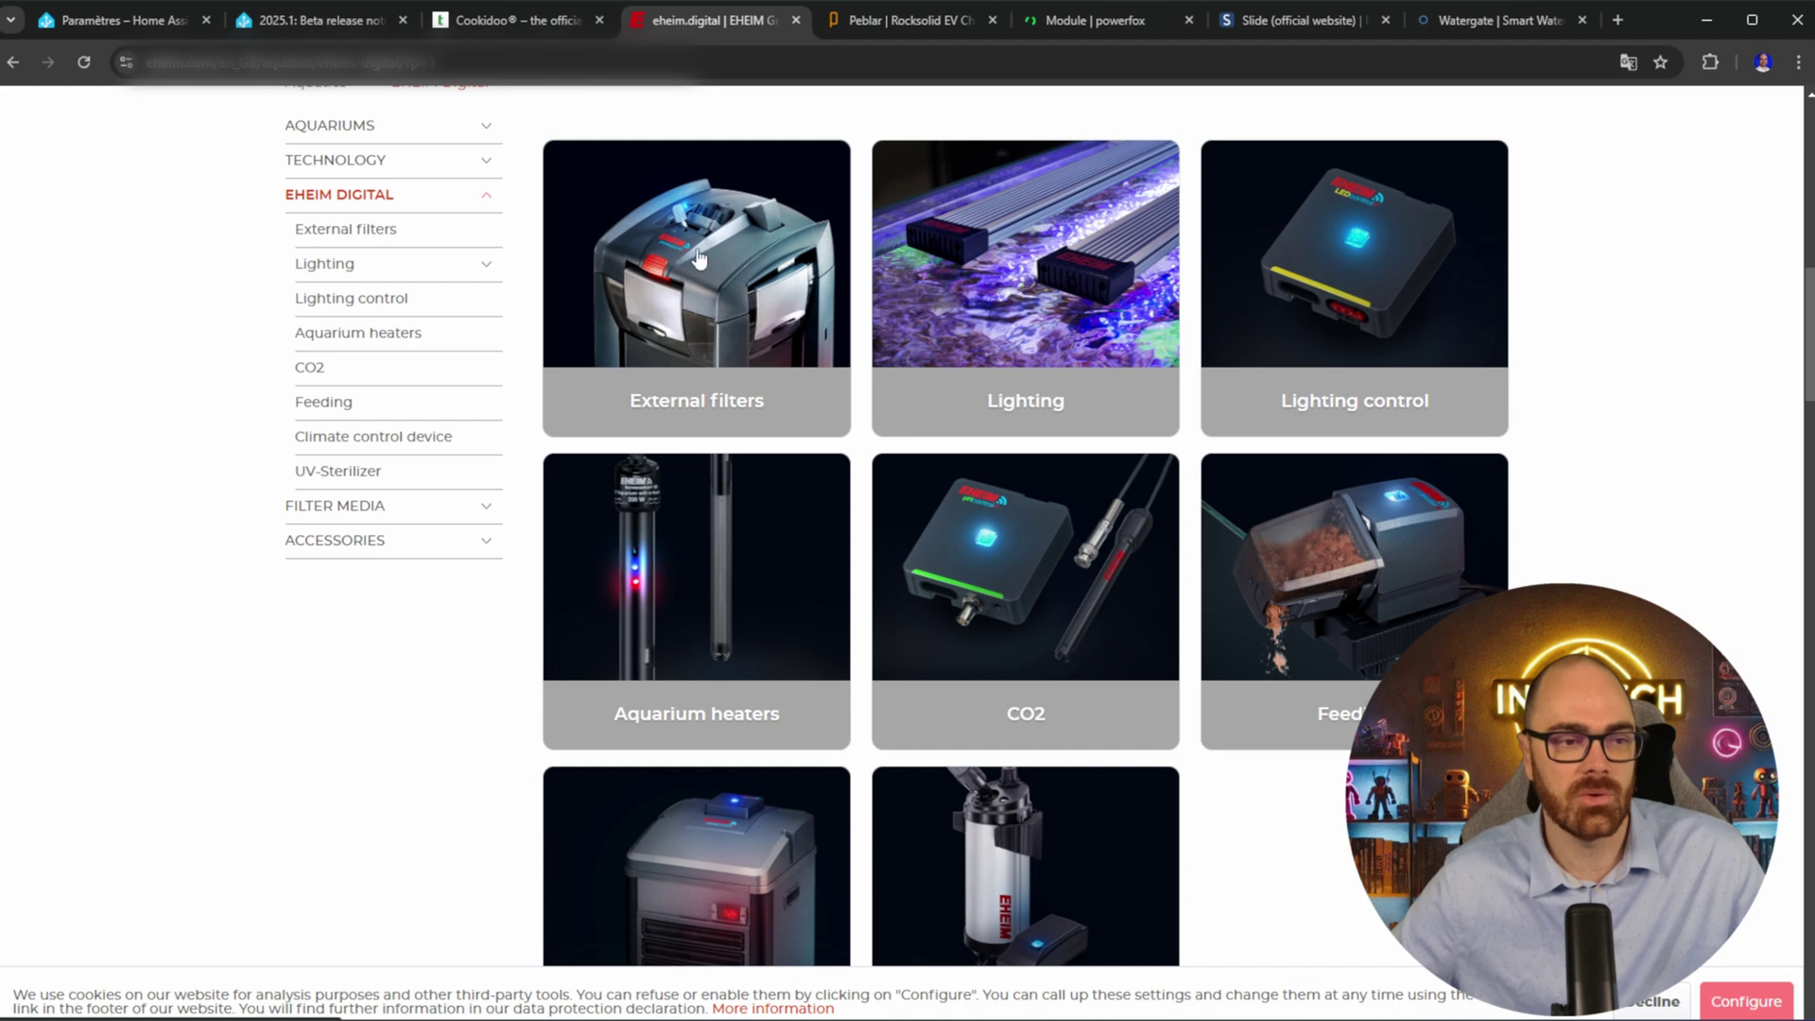
pyautogui.click(269, 19)
# View the poweropti product page (PA 201901 / PA 201902) on the powerfox site, then return to the new integrations list
pyautogui.scroll(-1, 562, 304)
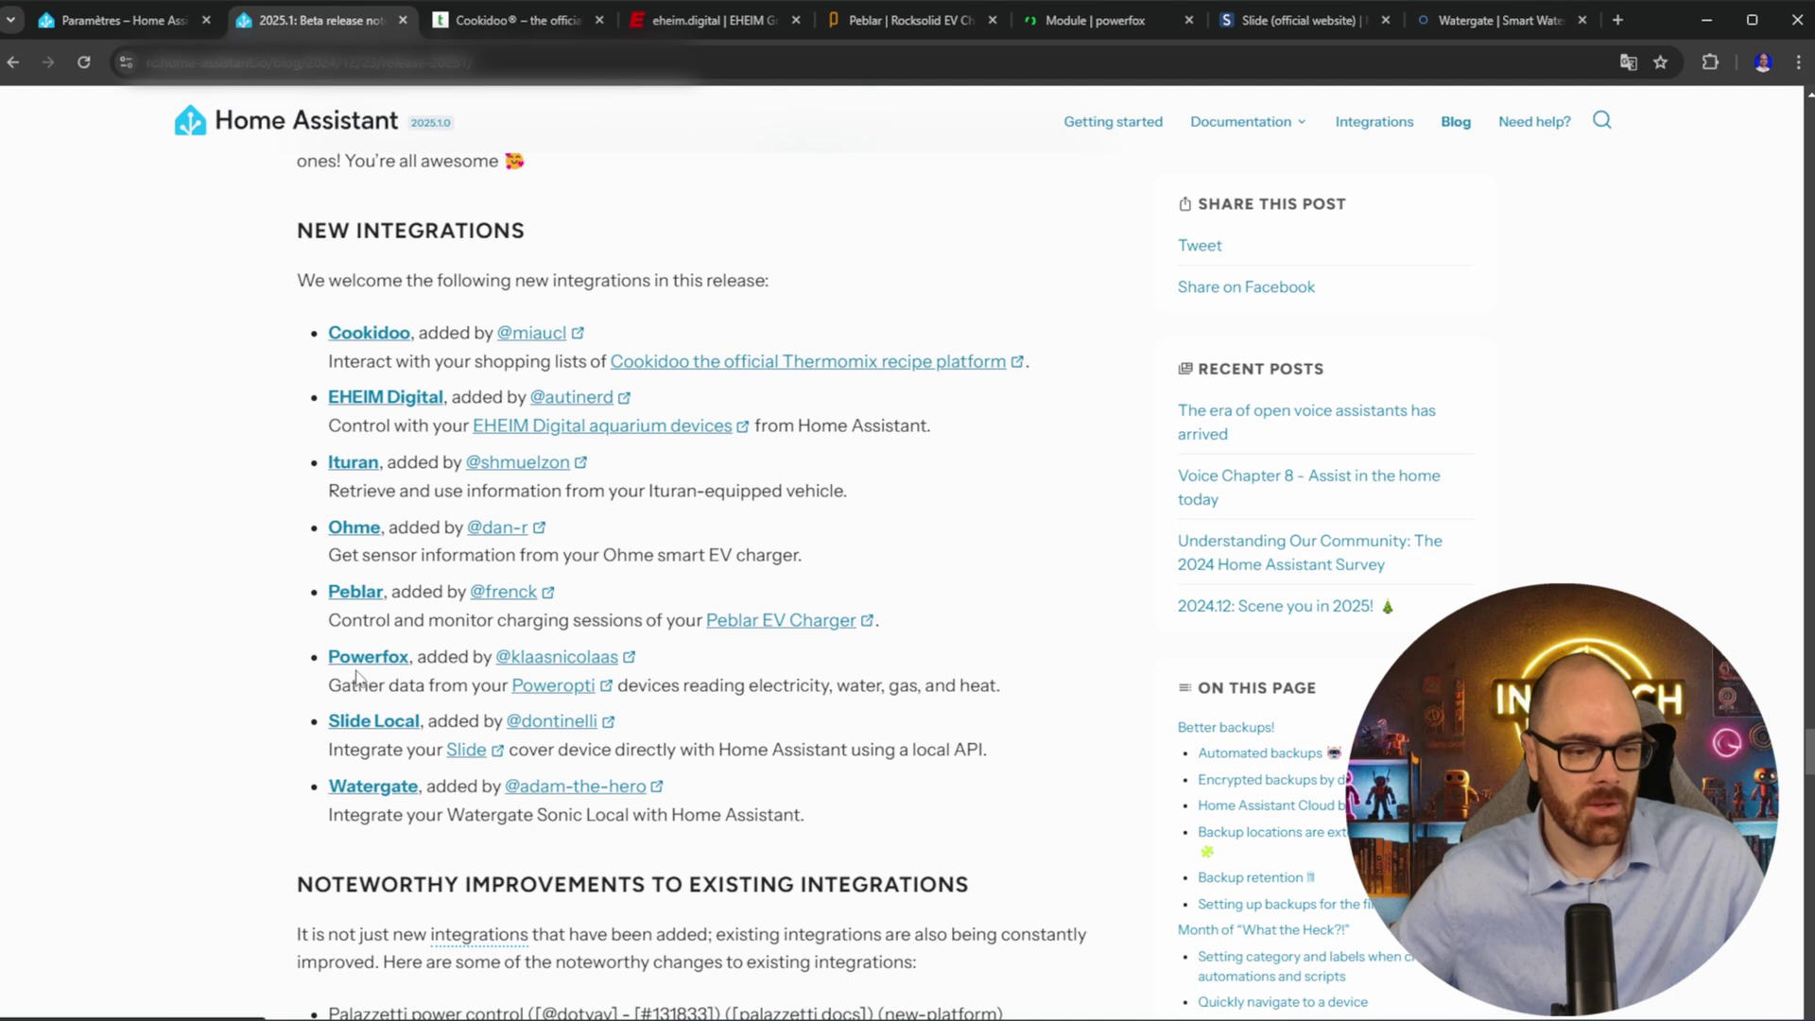
pyautogui.click(1085, 23)
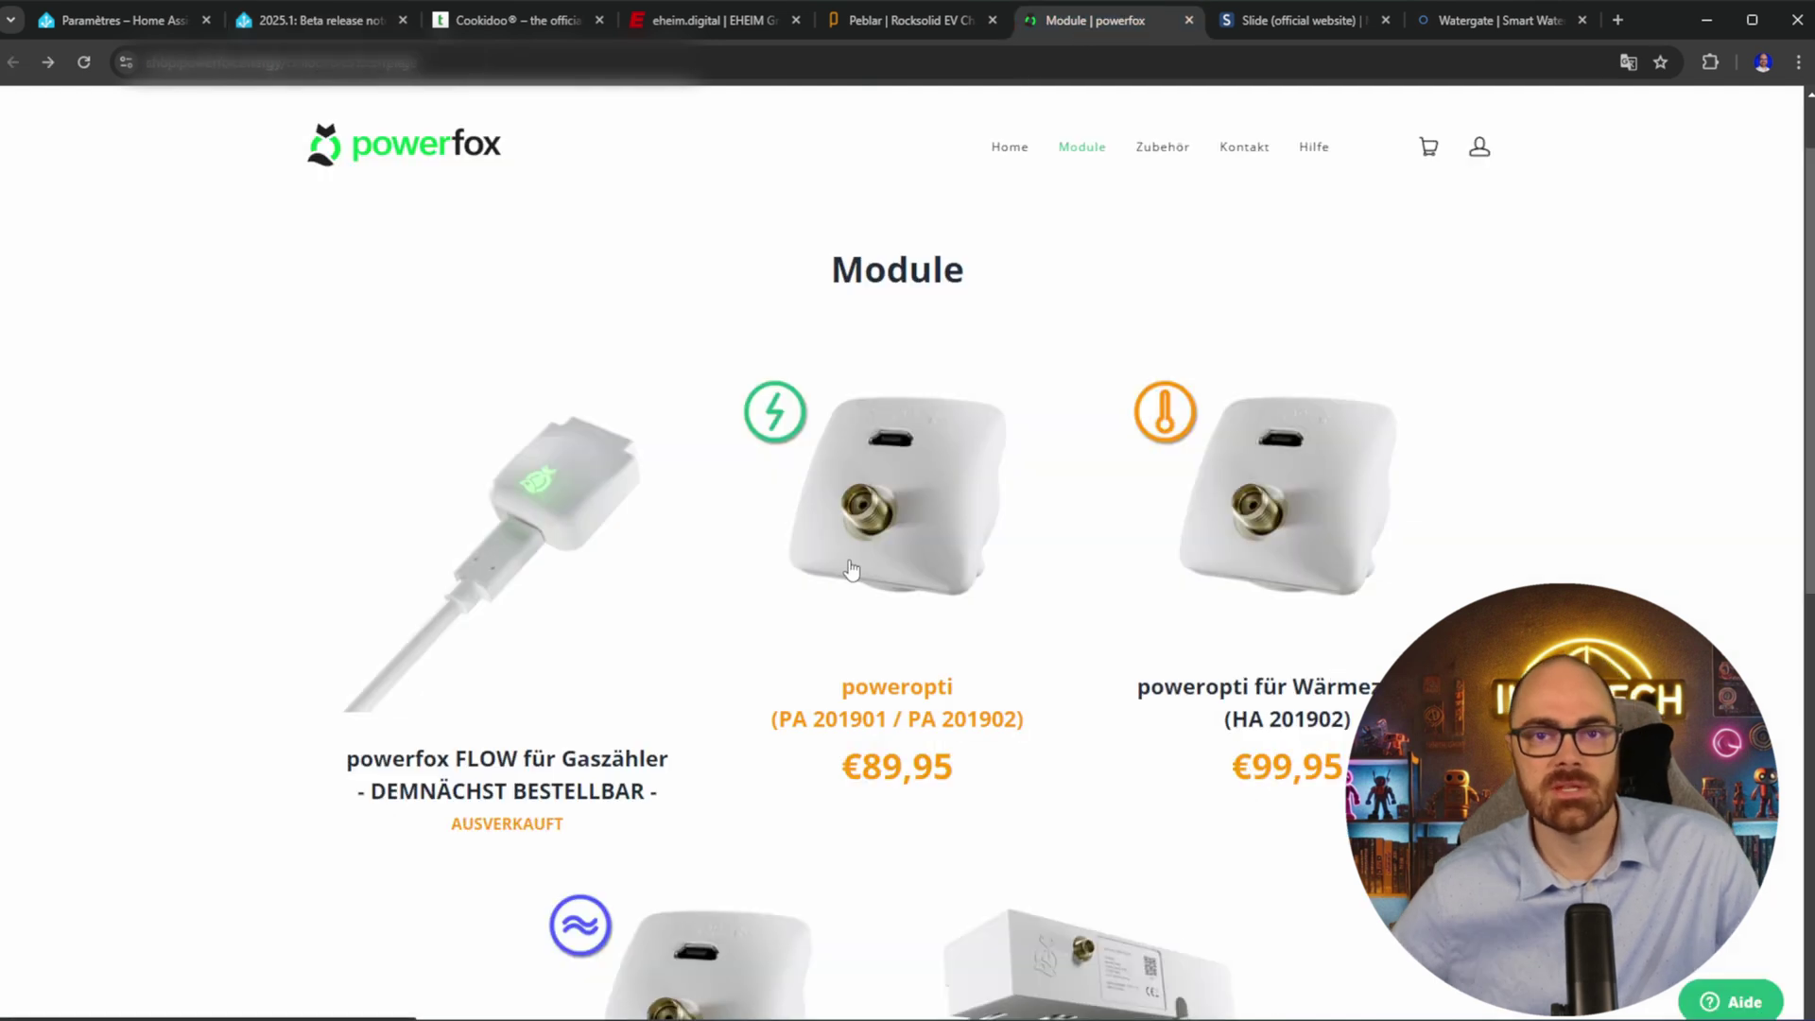
pyautogui.click(889, 501)
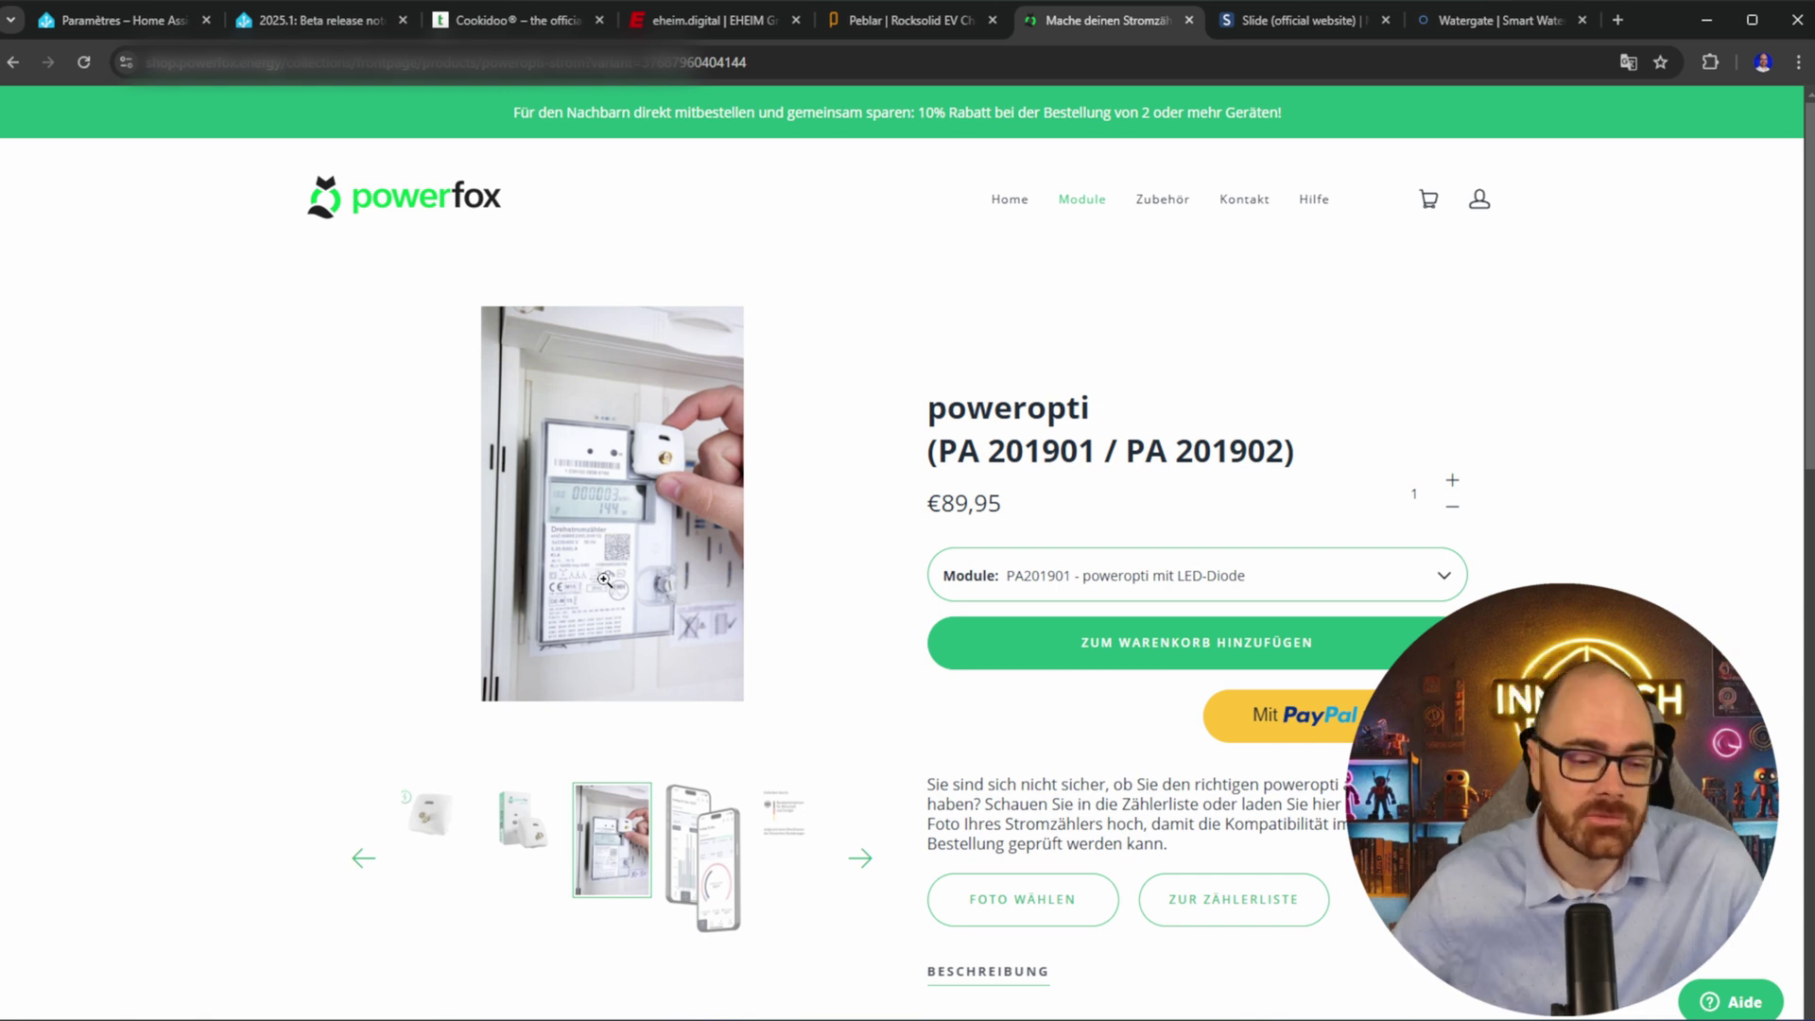
pyautogui.click(297, 20)
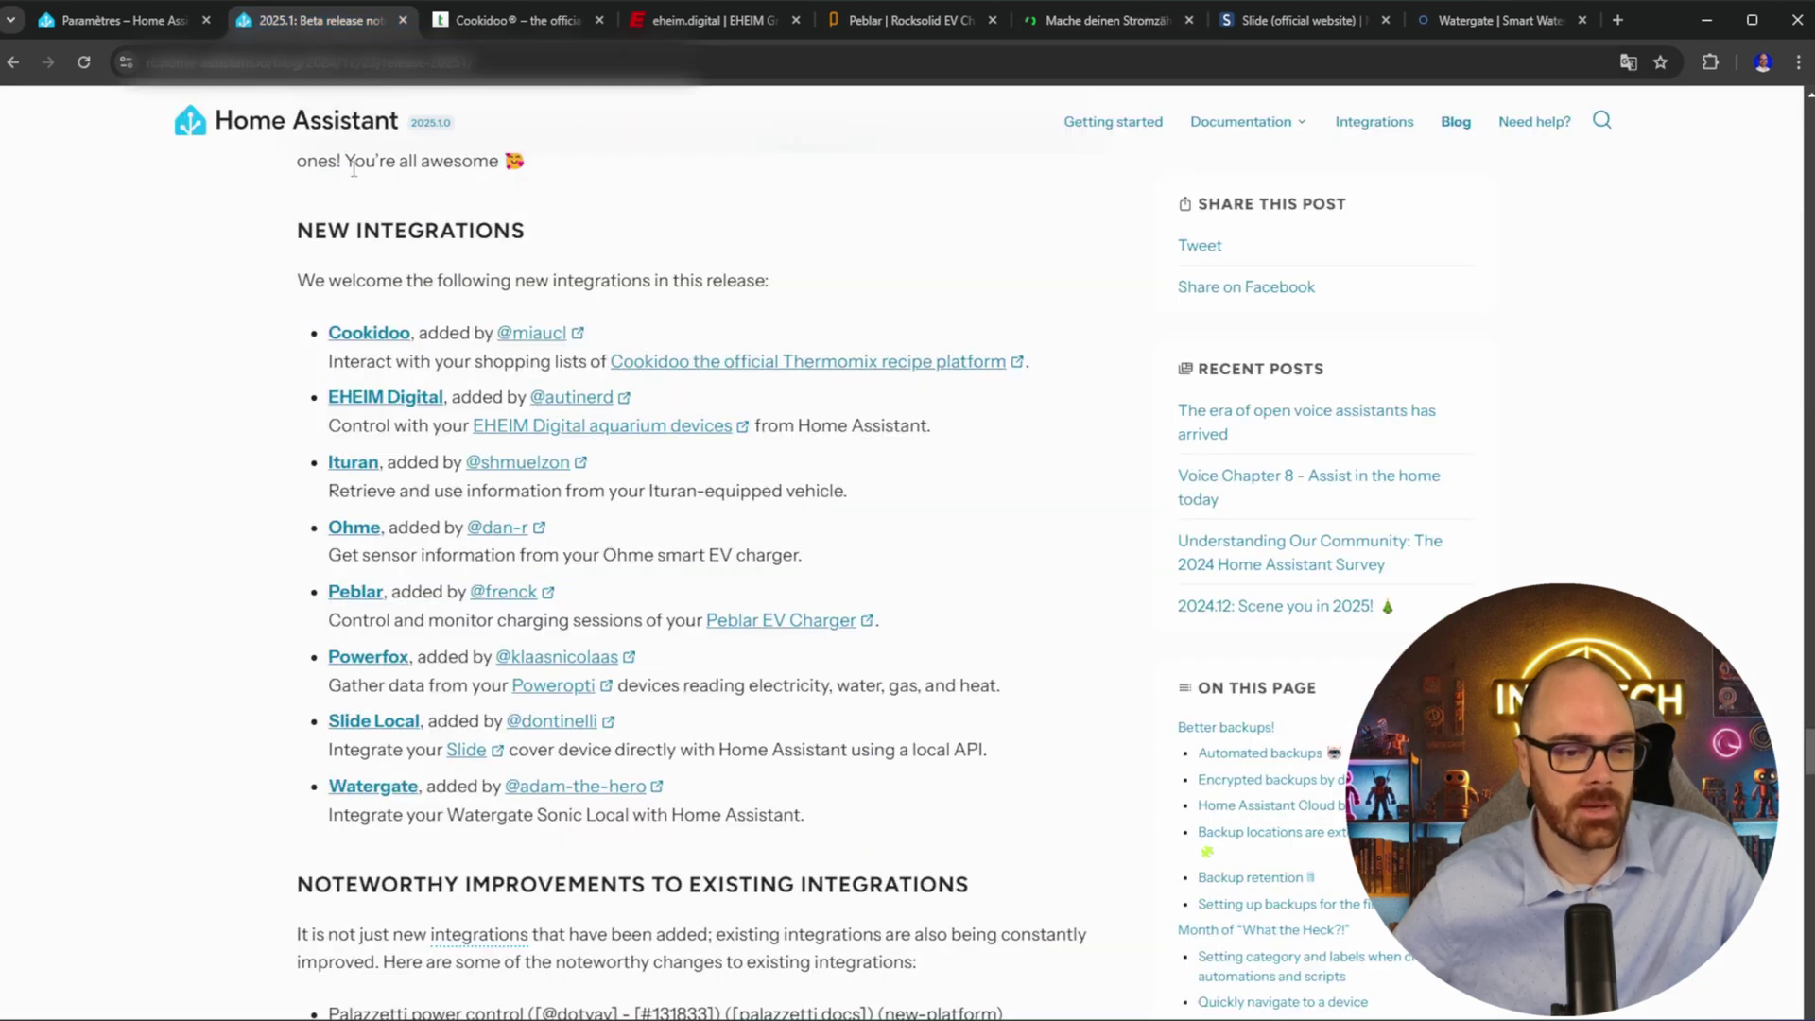
# View the Slide smart curtain website, then examine the Watergate smart stopcock page down to its AI-driven water management insights
pyautogui.click(1300, 20)
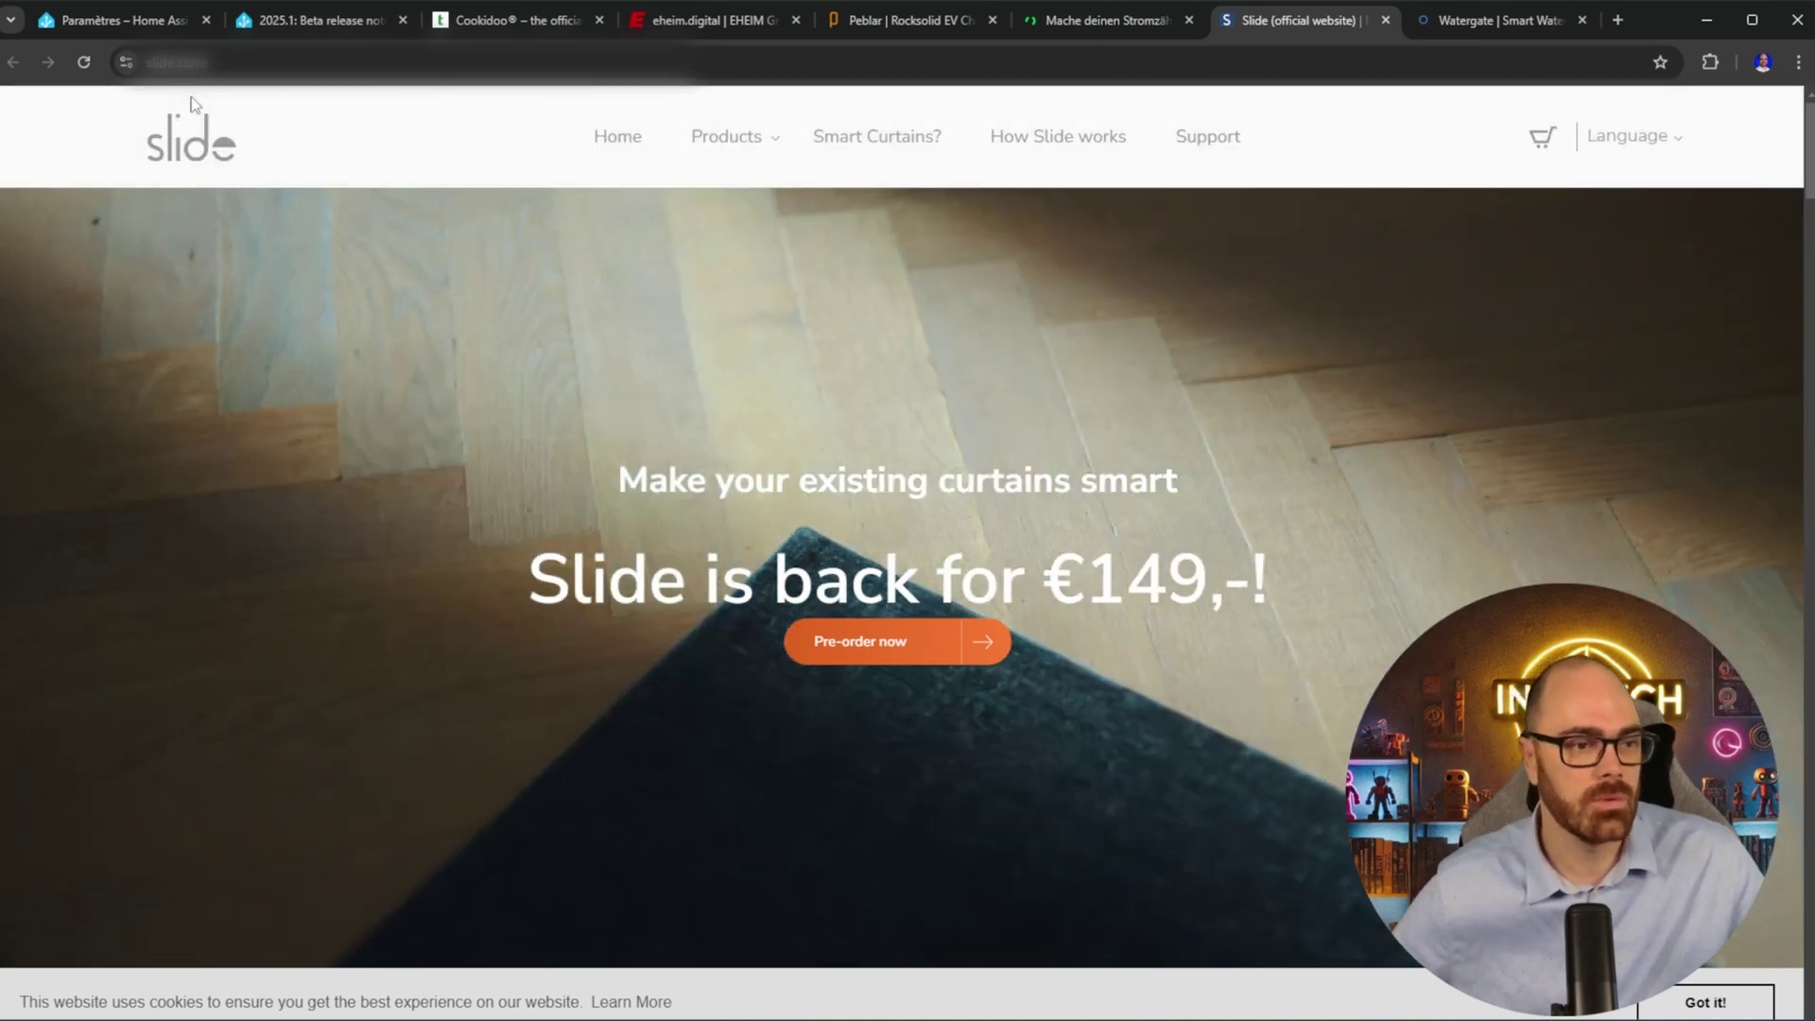
pyautogui.click(299, 21)
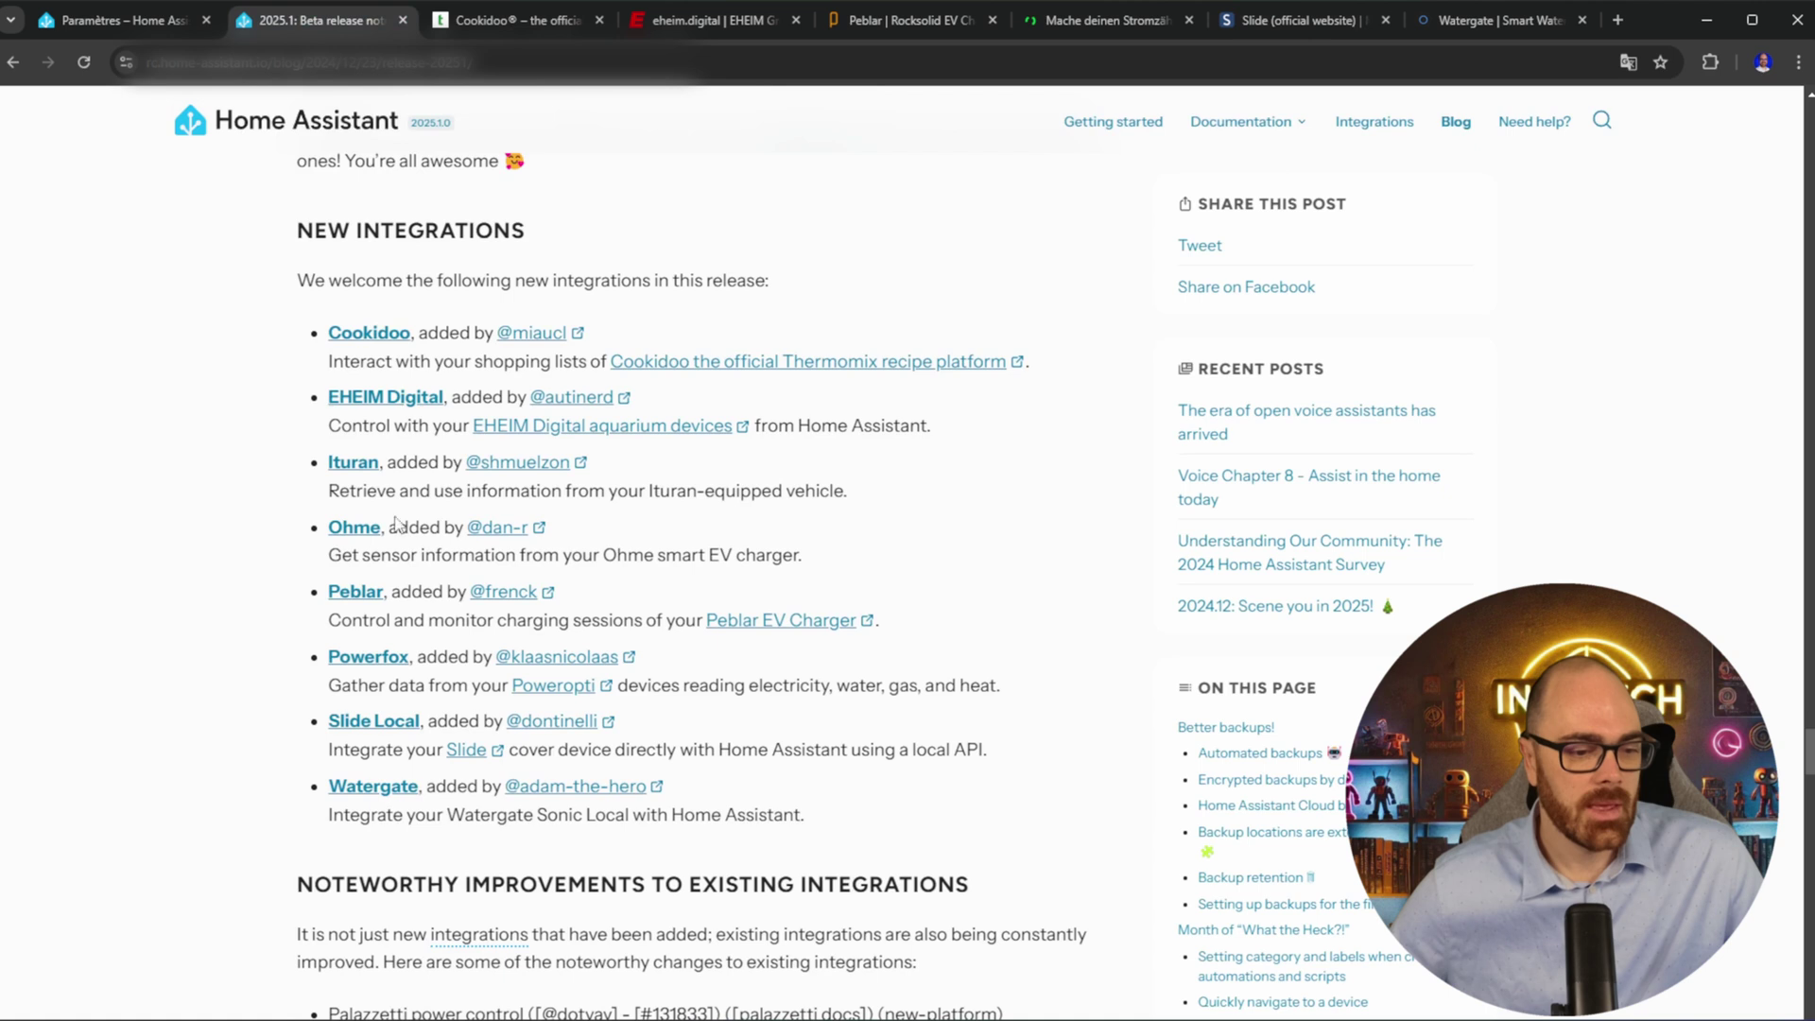
pyautogui.click(1491, 25)
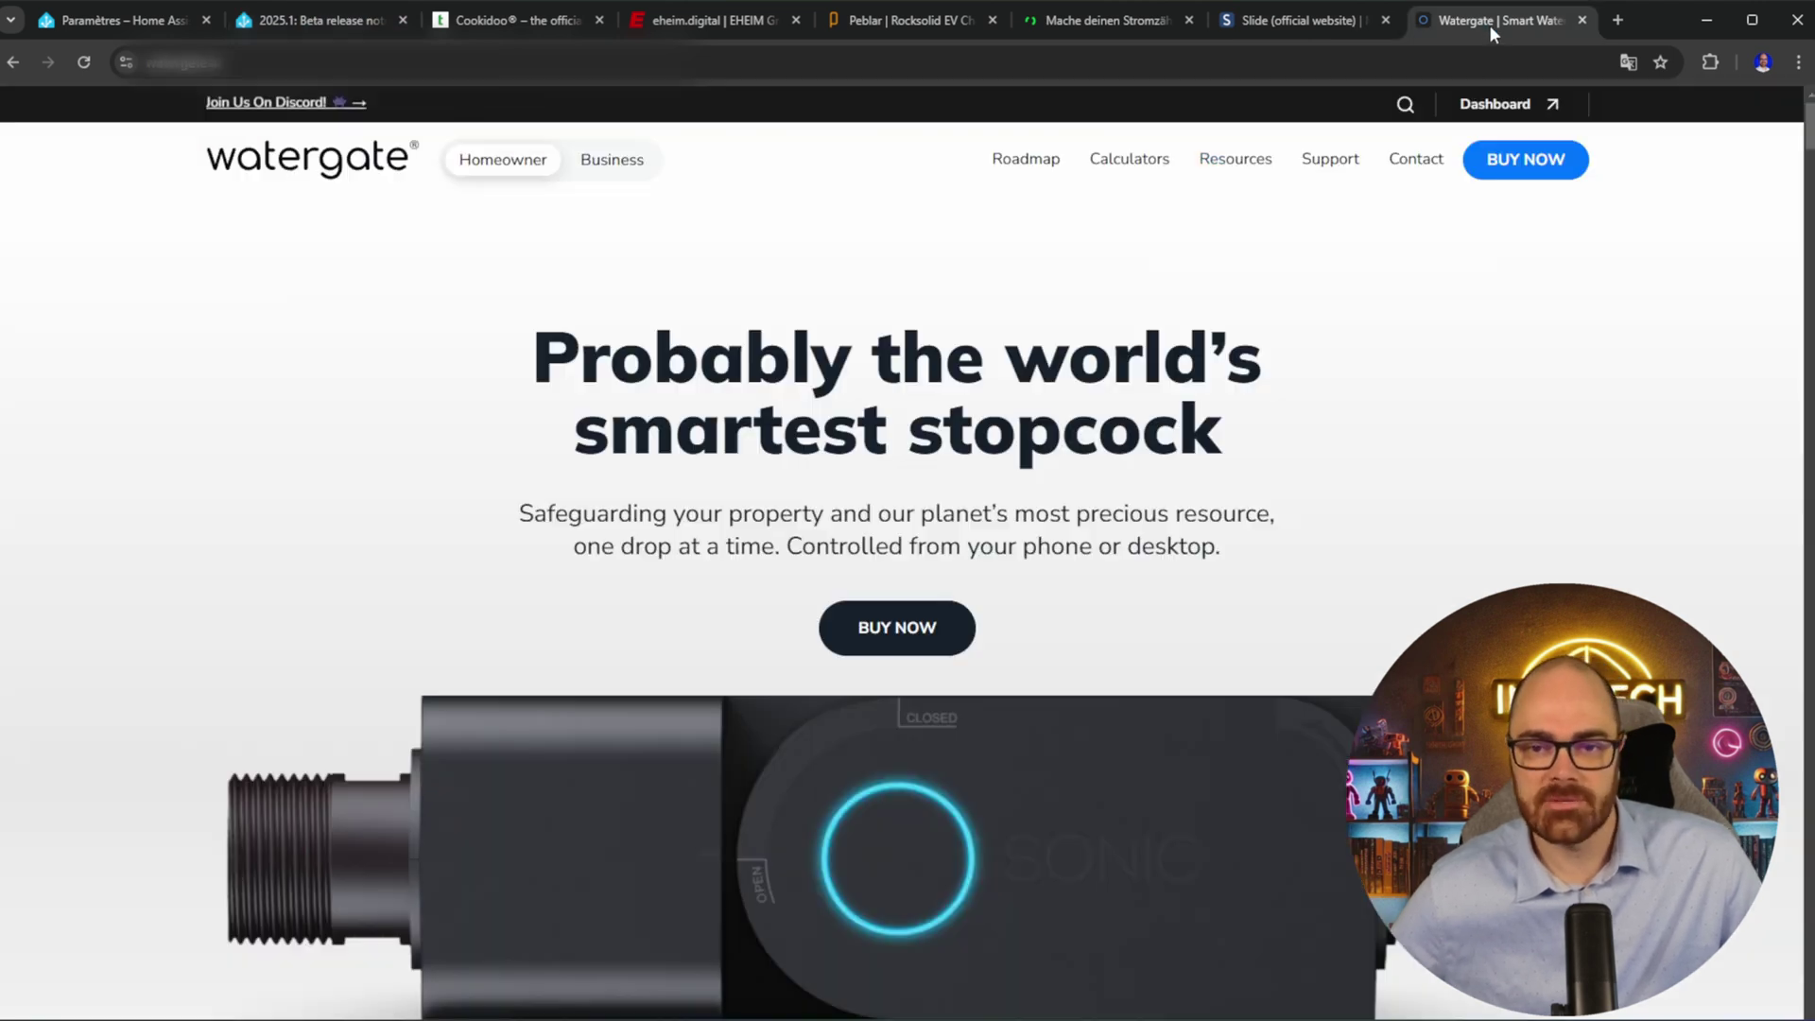
pyautogui.scroll(-2, 1193, 273)
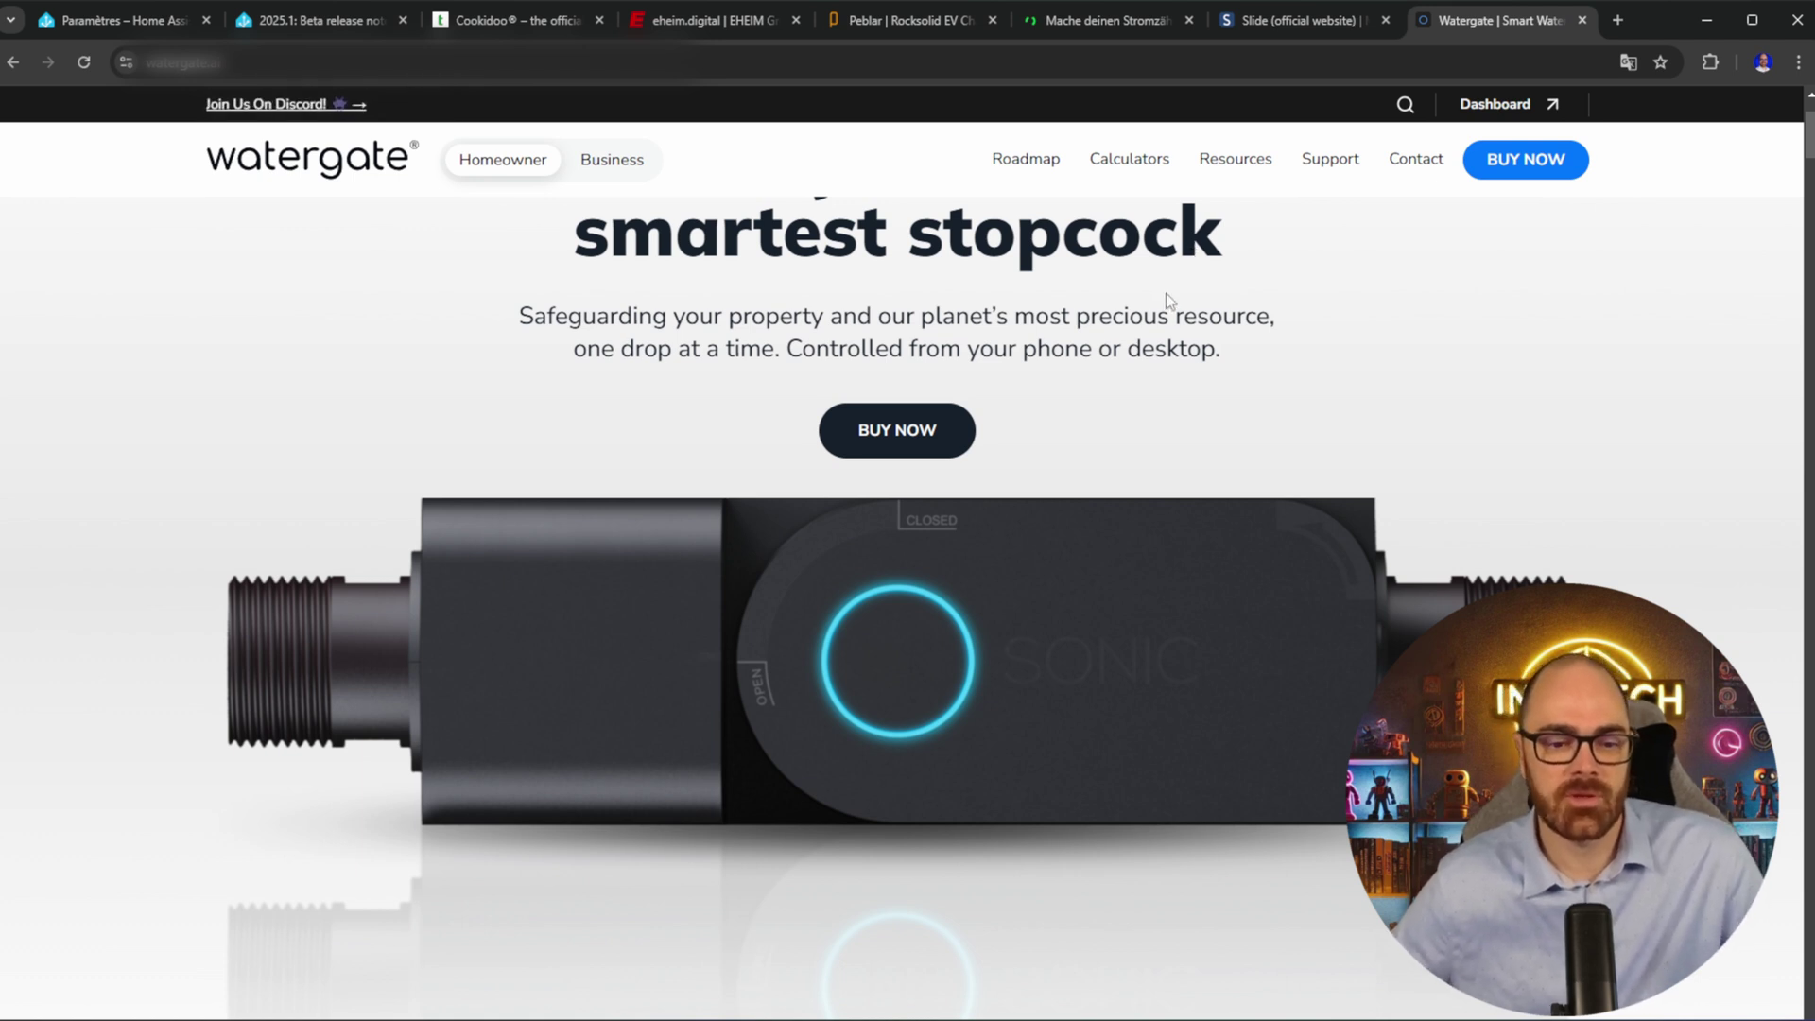
pyautogui.scroll(-10, 1166, 294)
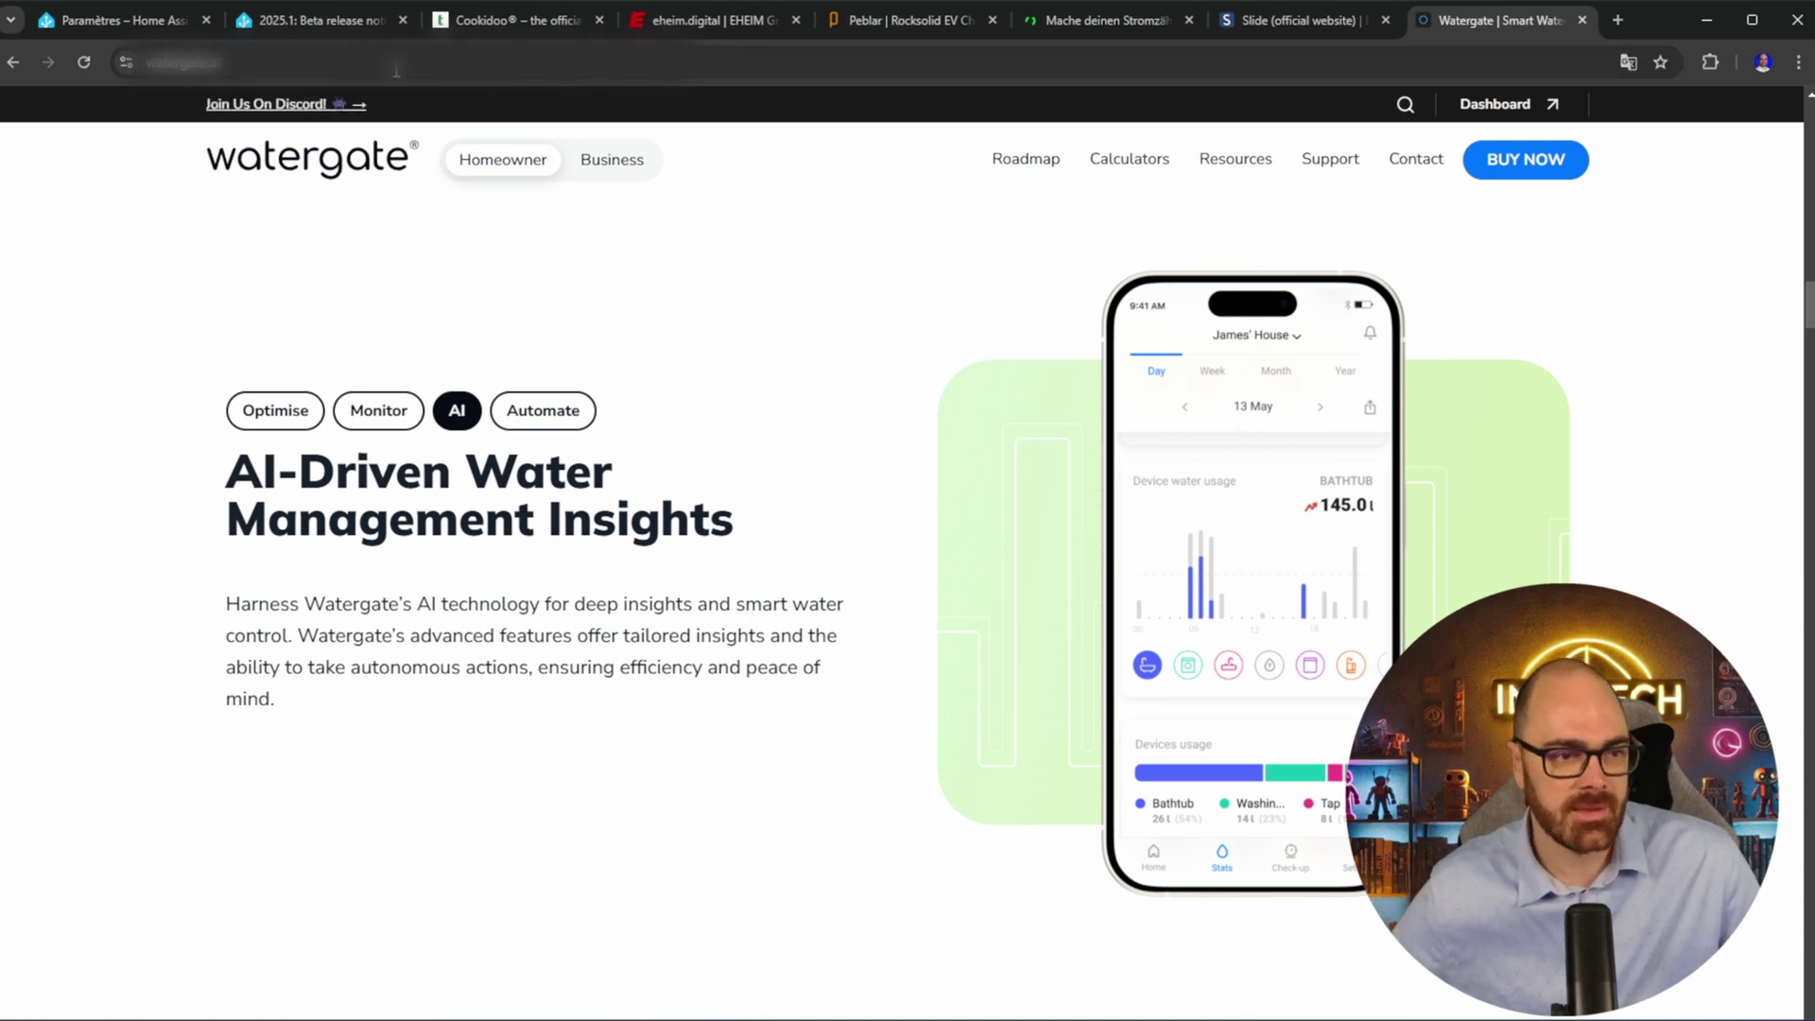
# Return to the release notes and skim from the existing integration improvements to the media player volume feature for the Tile card
pyautogui.click(312, 20)
pyautogui.scroll(-20, 786, 407)
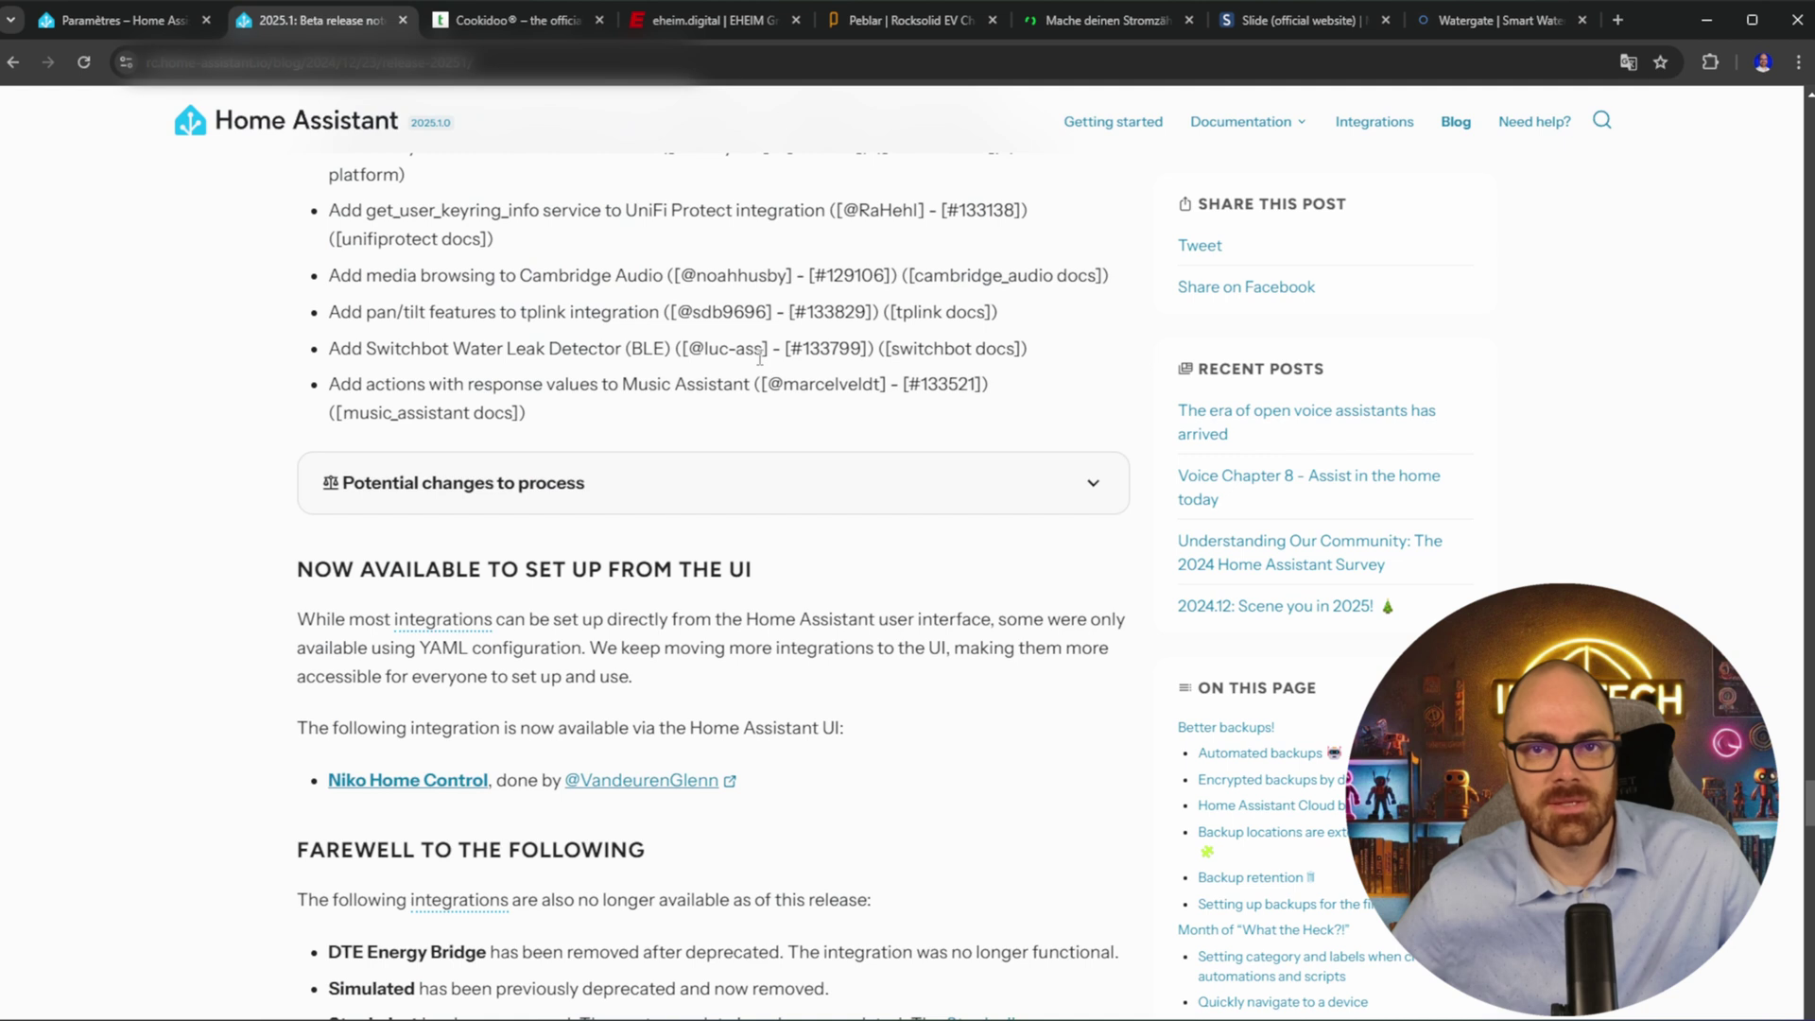
pyautogui.scroll(-4, 732, 338)
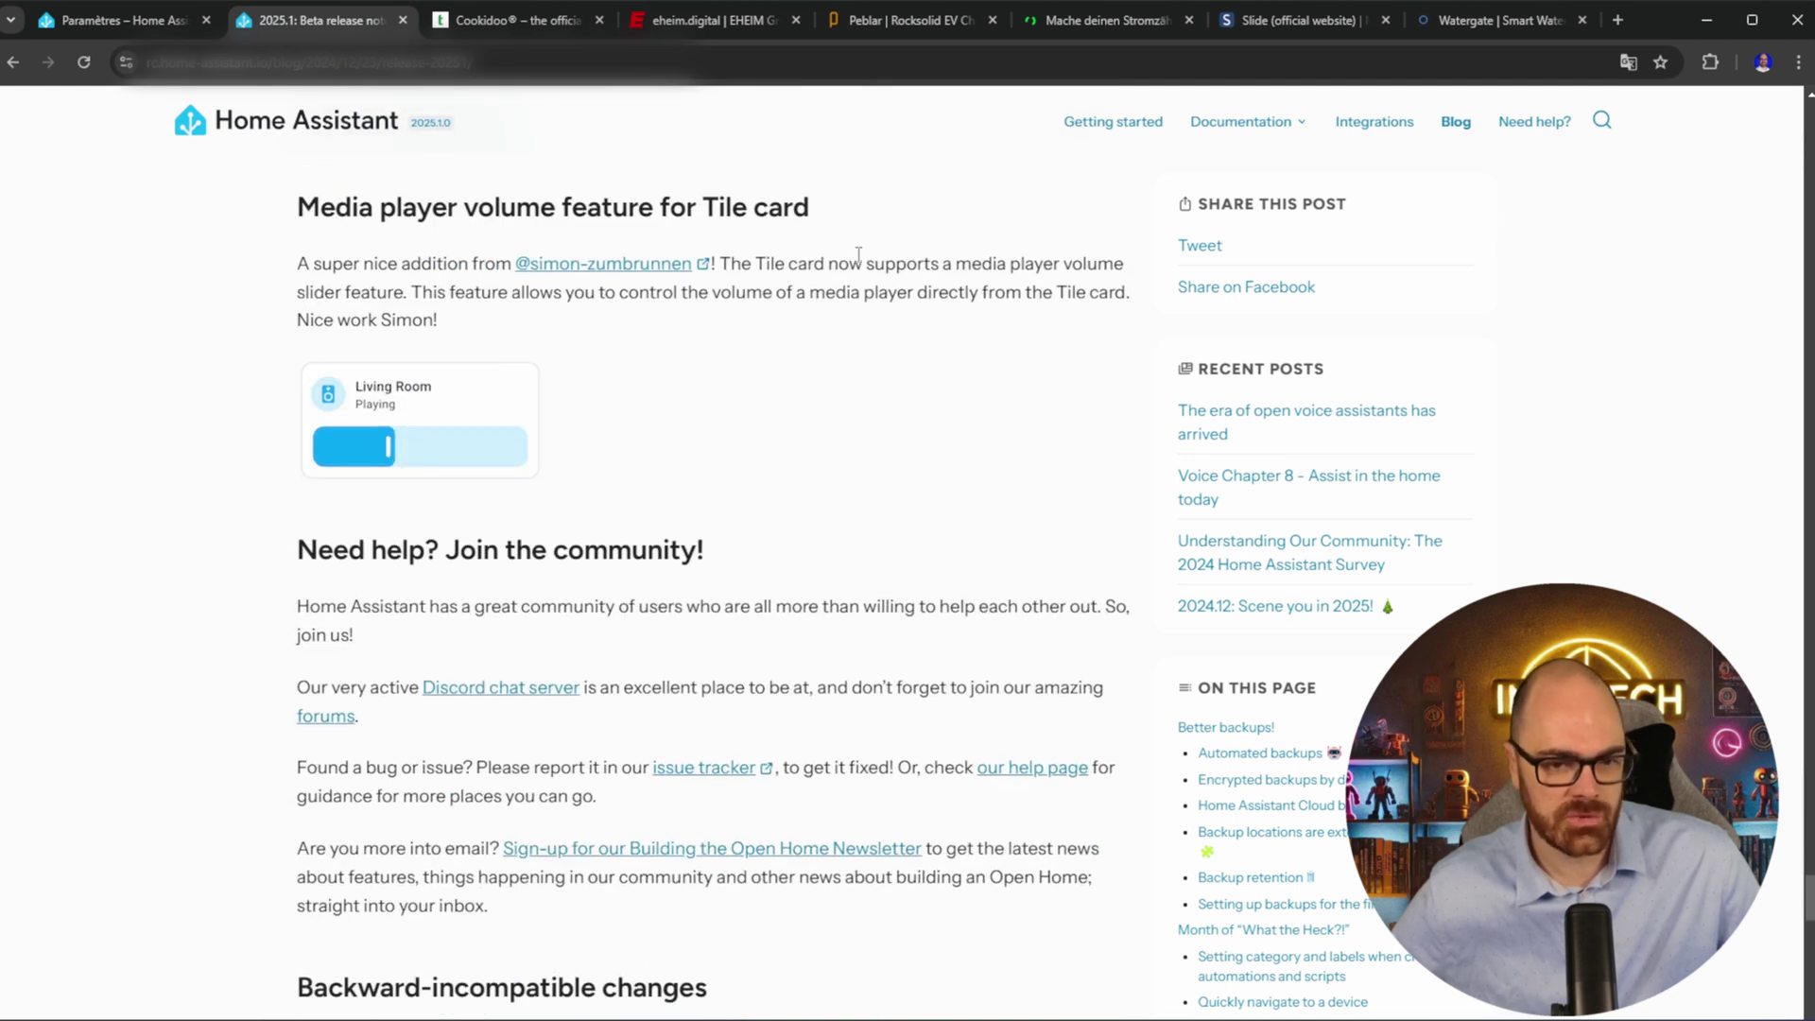